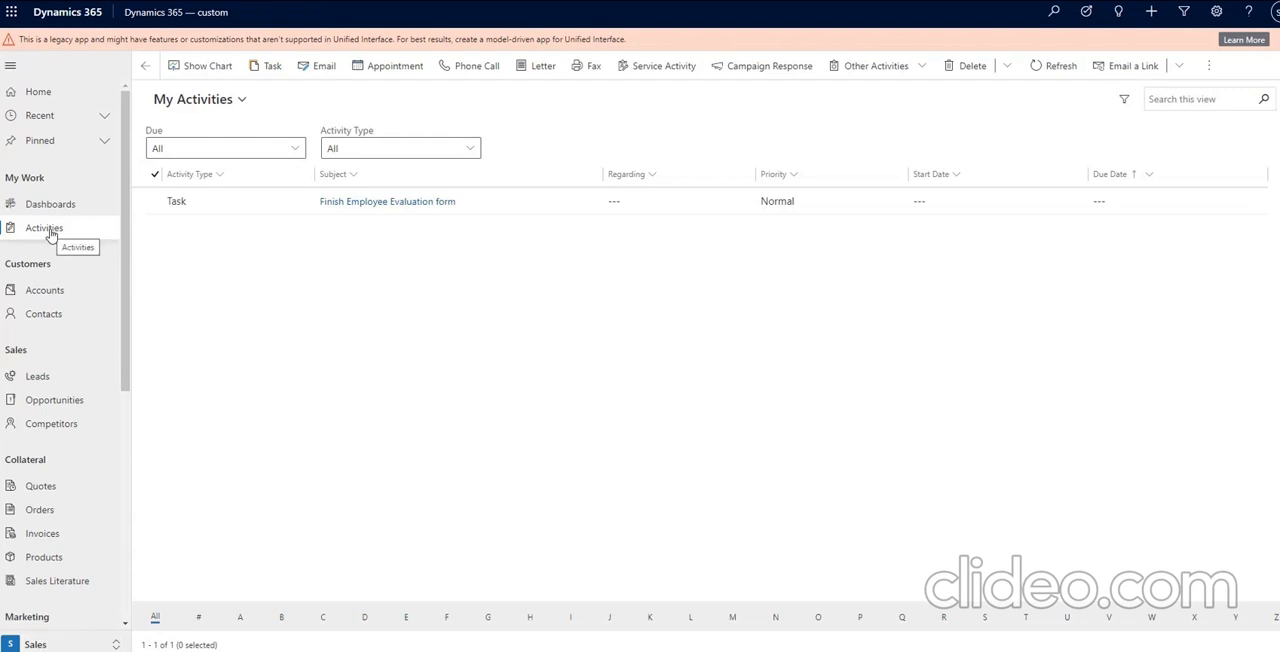
Open the "Finish Employee Evaluation form" task and mark it complete.
{"action": "double_click", "coordinate": [240, 208]}
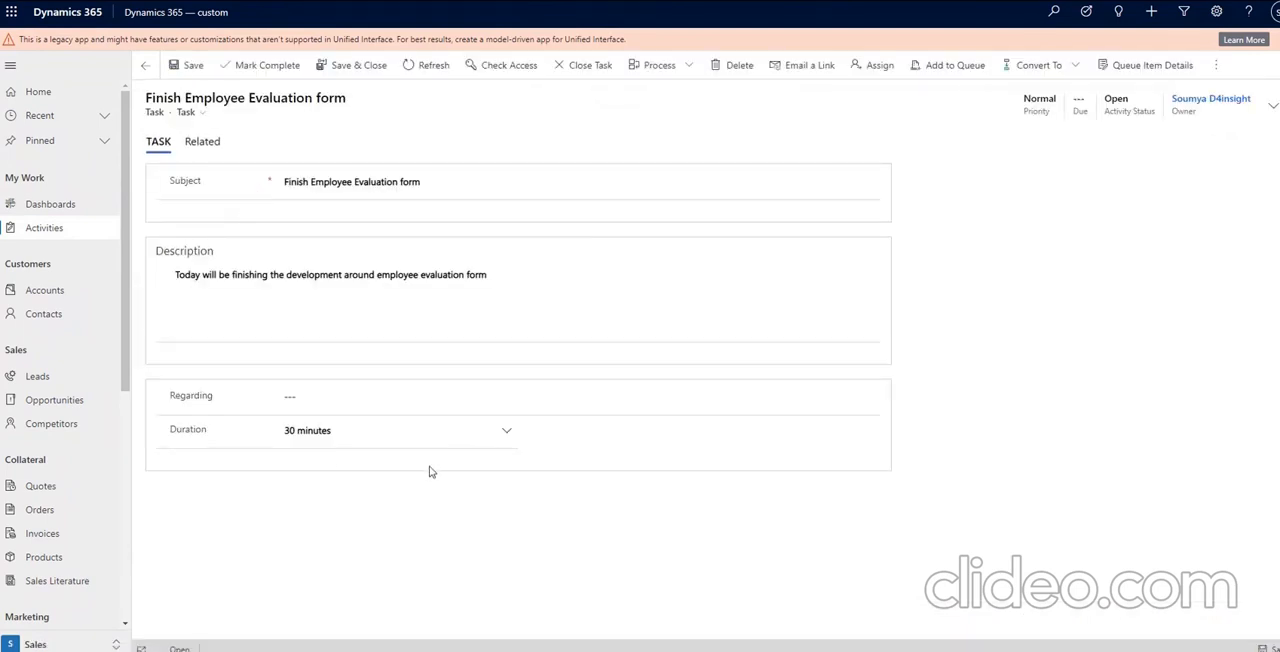
{"action": "left_click", "coordinate": [263, 73]}
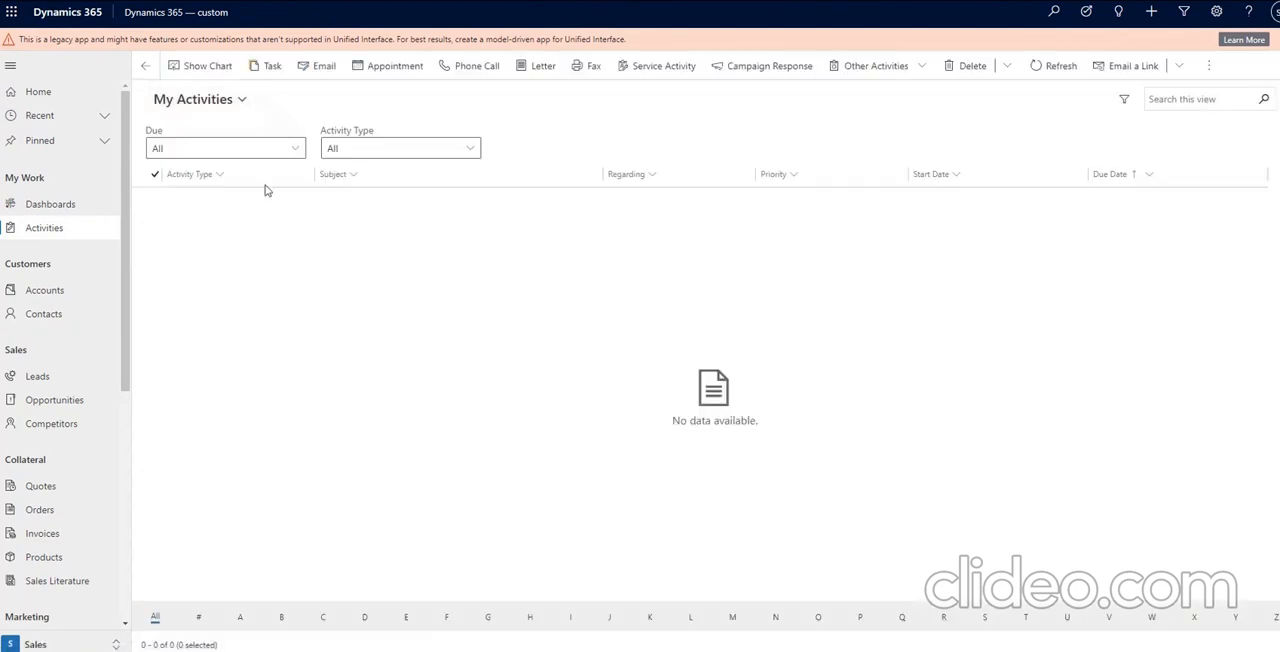
Show All Activities filtered to the Task activity type, and open the completed "Finish Employee Evaluation form" task to inspect its available commands.
{"action": "left_click", "coordinate": [239, 102]}
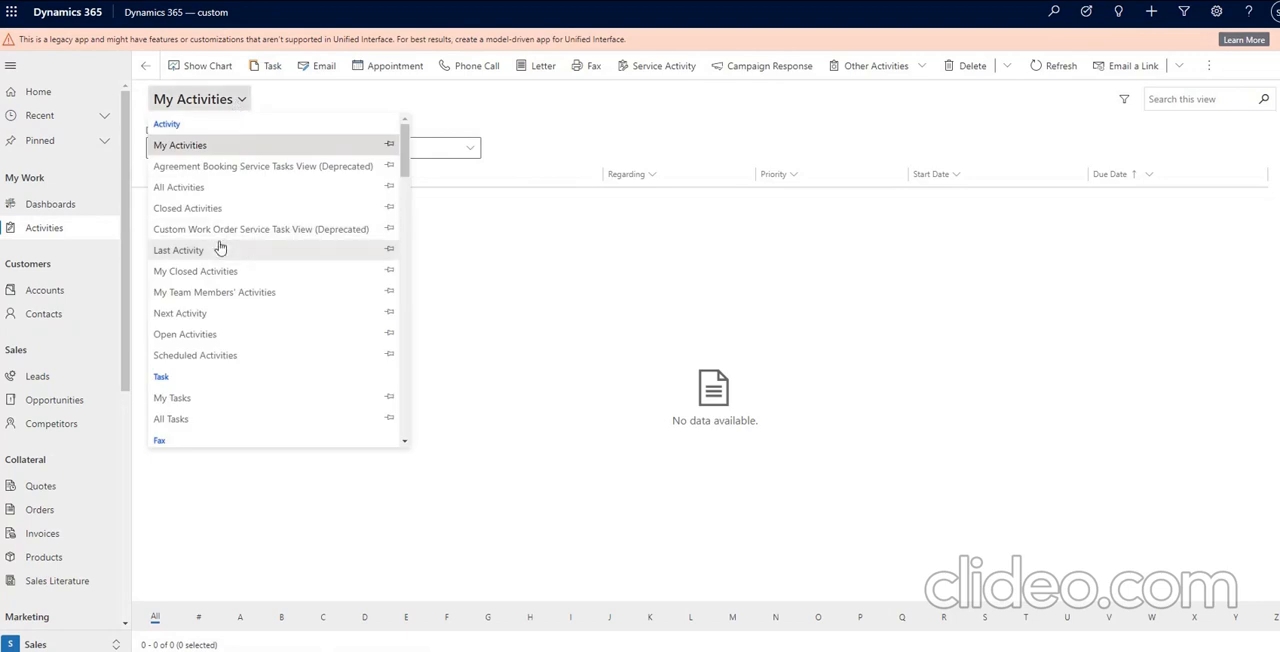
{"action": "left_click", "coordinate": [220, 189]}
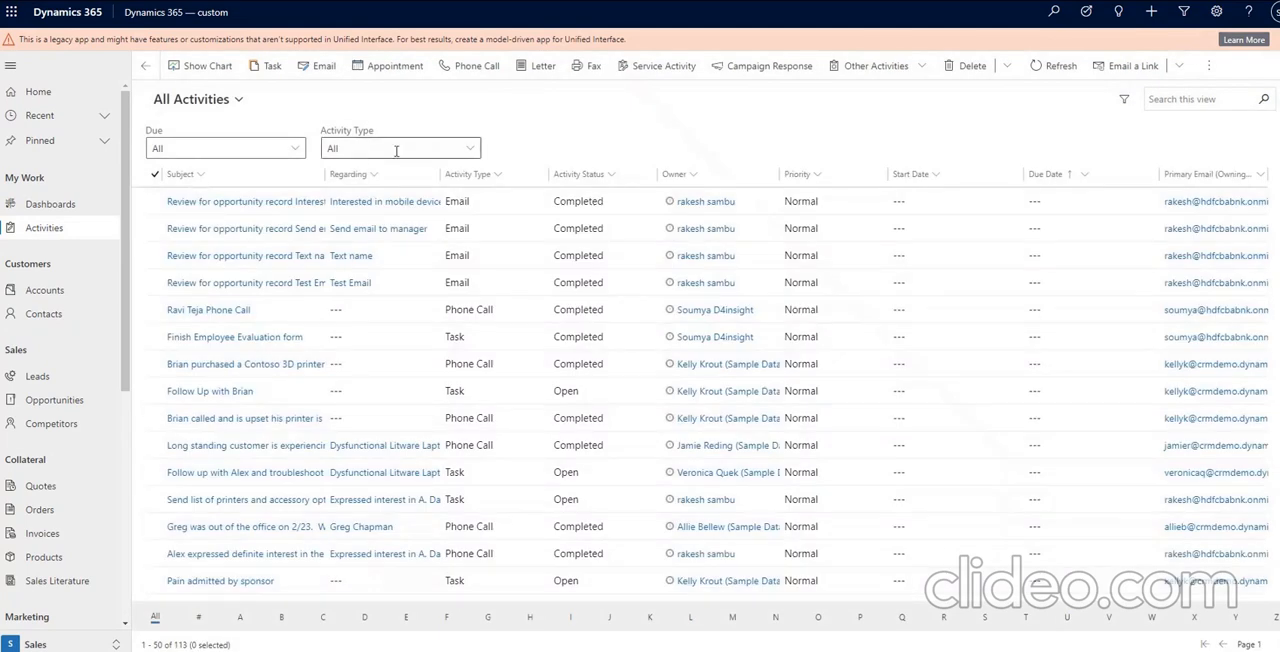
{"action": "left_click", "coordinate": [470, 152]}
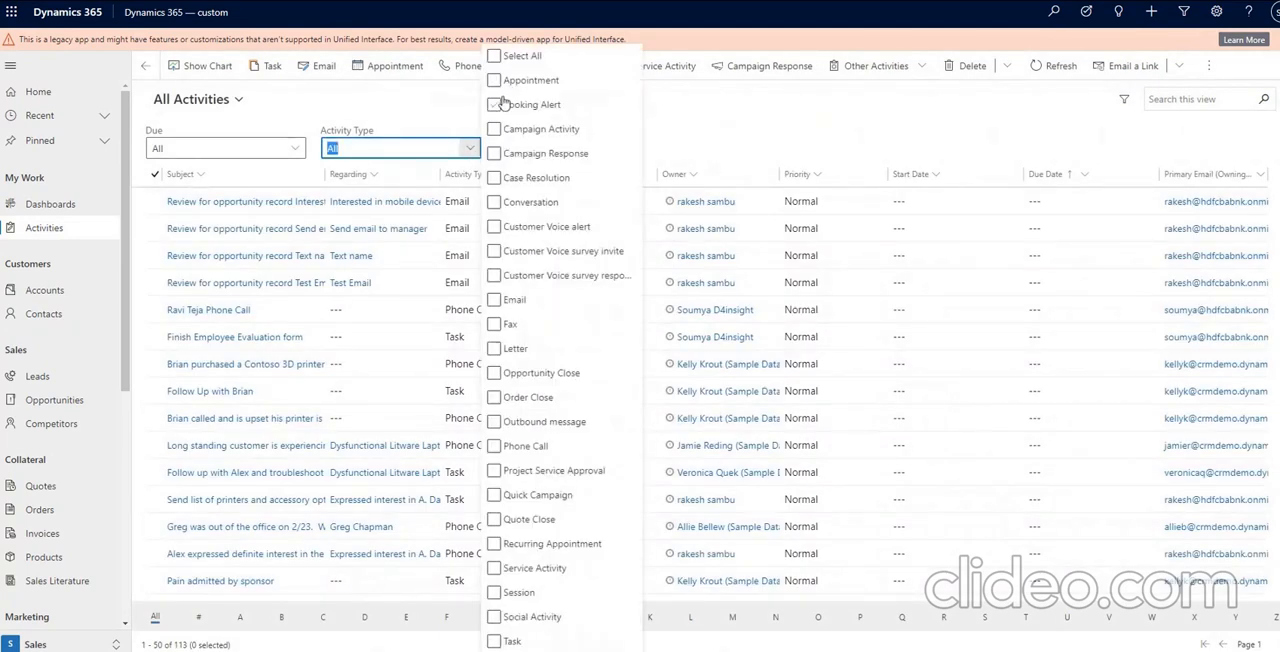
{"action": "left_click", "coordinate": [494, 641]}
{"action": "left_click", "coordinate": [700, 129]}
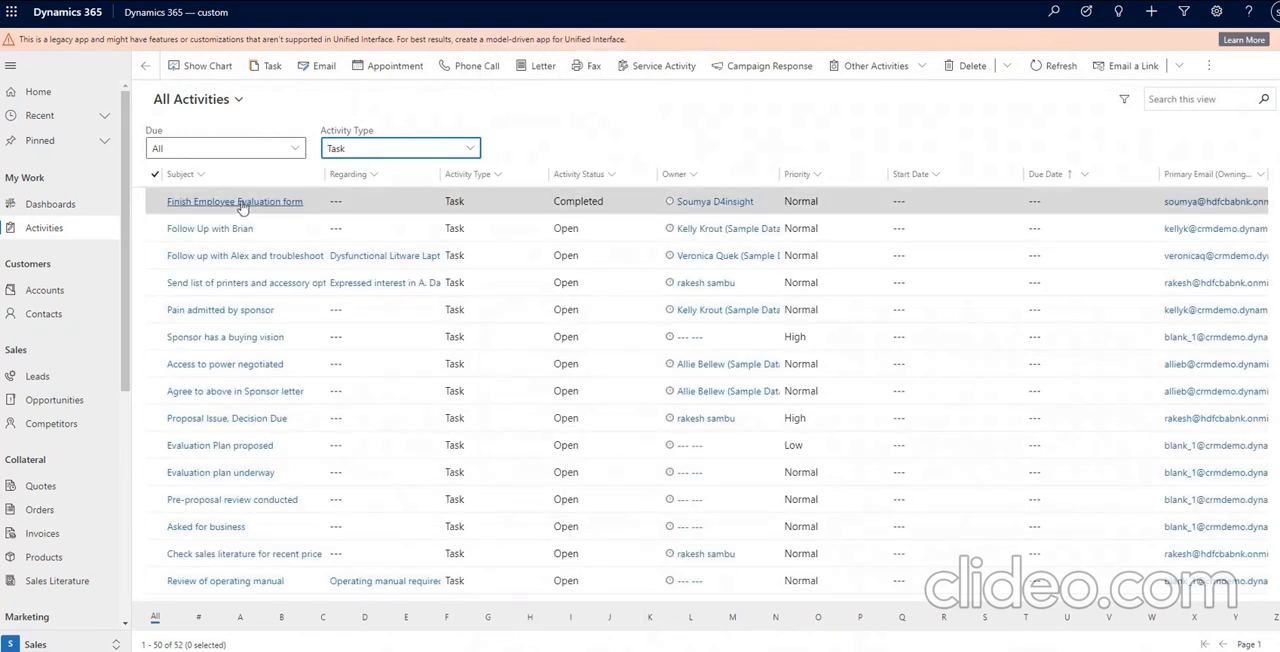
{"action": "left_click", "coordinate": [241, 203]}
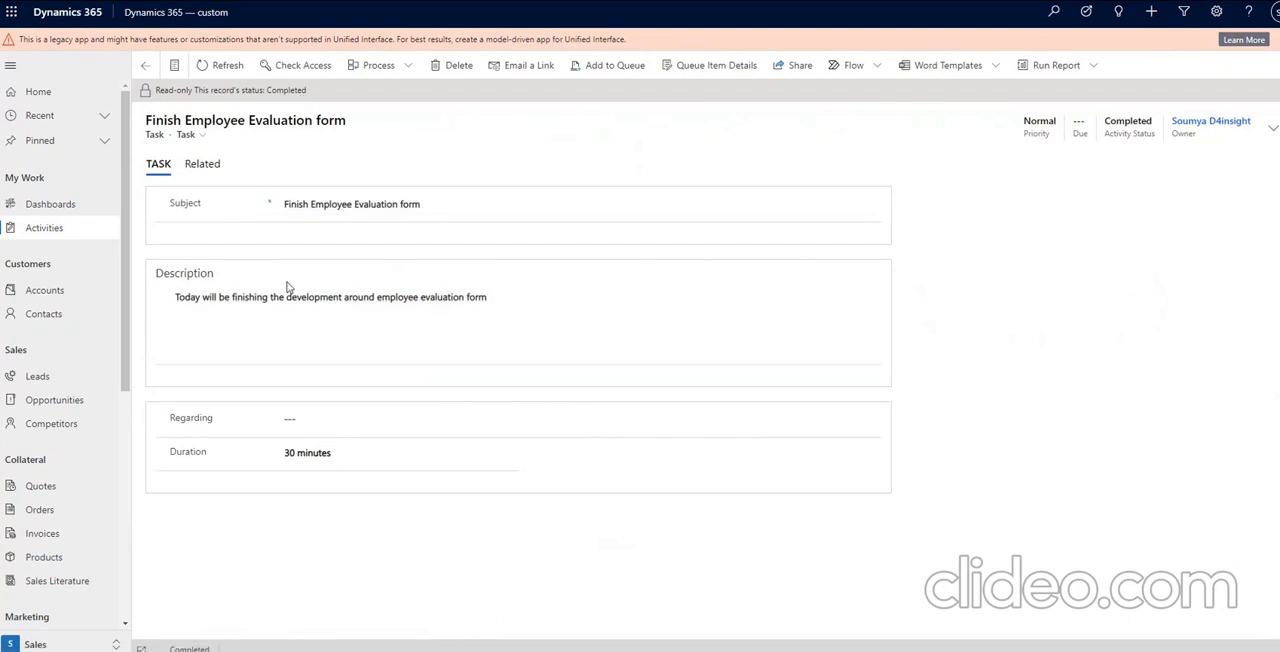
{"action": "left_click_drag", "start_coordinate": [315, 297], "coordinate": [342, 327]}
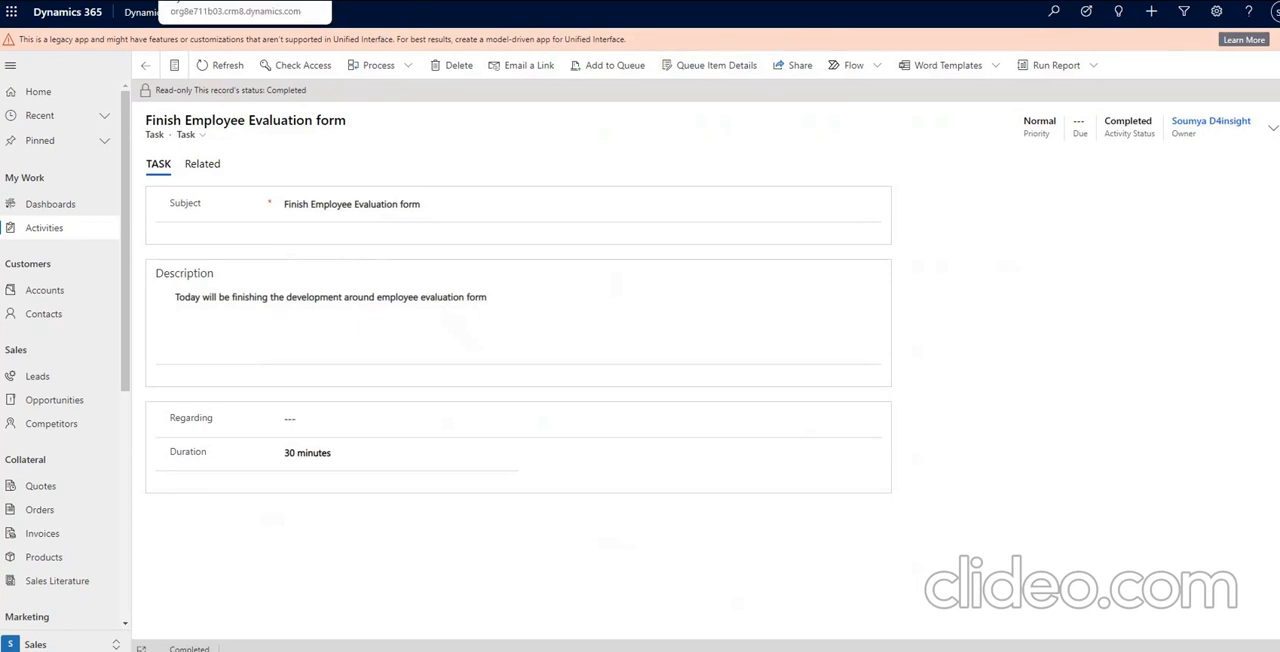
Switch to the solutions page, launch Ribbon Workbench and dismiss its initial solution loading prompt.
{"action": "left_click", "coordinate": [238, 1]}
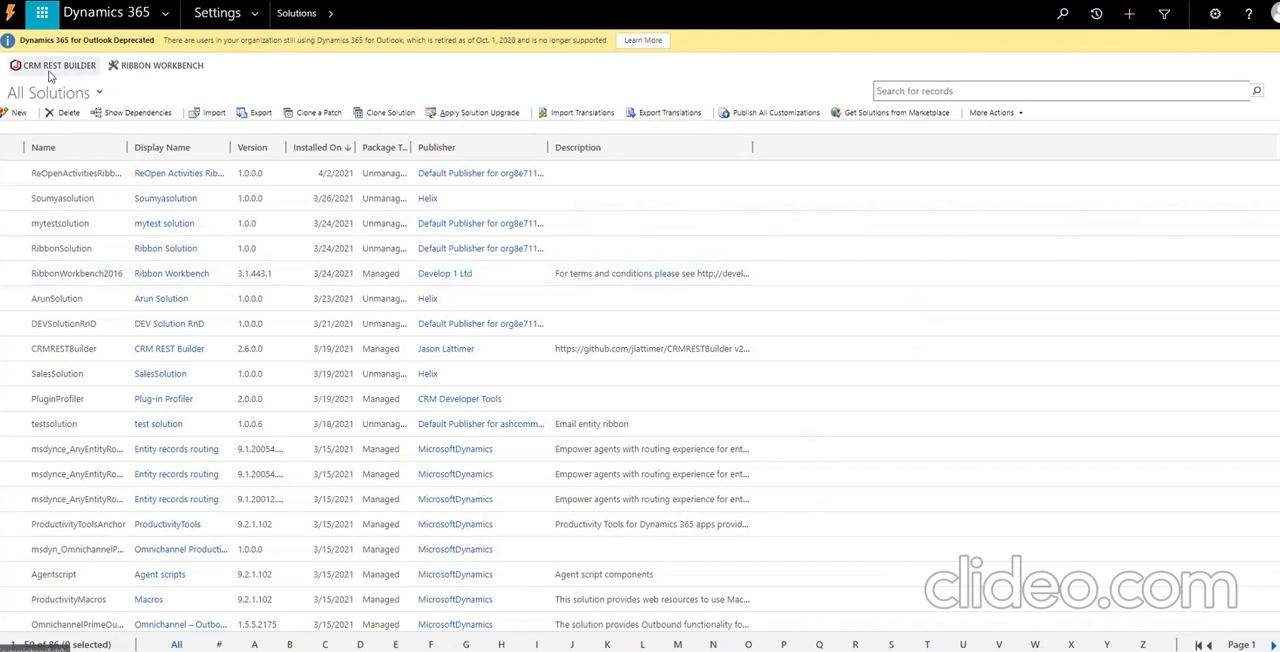
{"action": "left_click", "coordinate": [141, 72]}
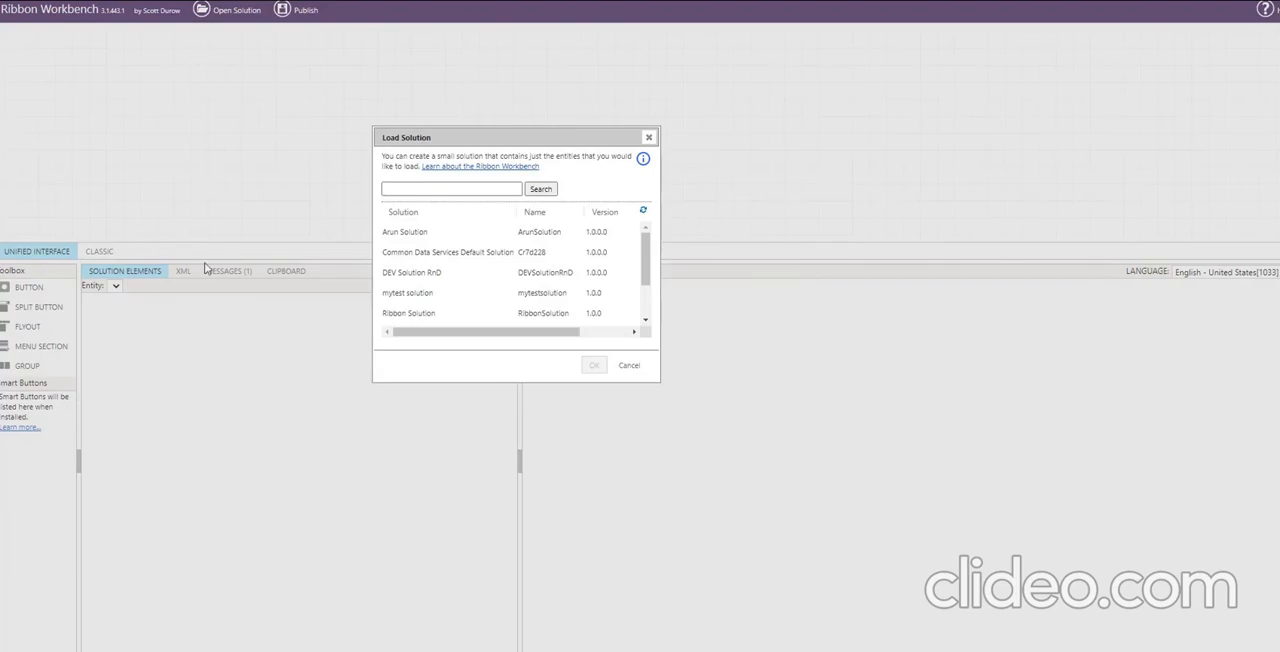
{"action": "left_click", "coordinate": [629, 365]}
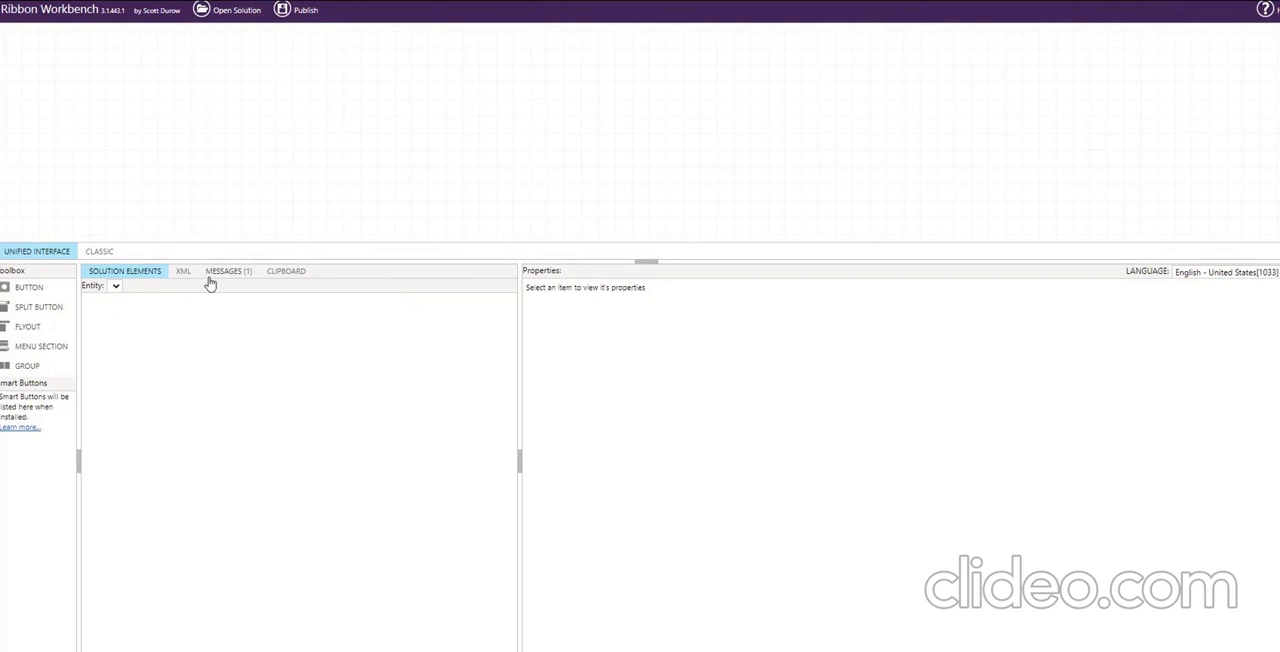
{"action": "left_click", "coordinate": [219, 16]}
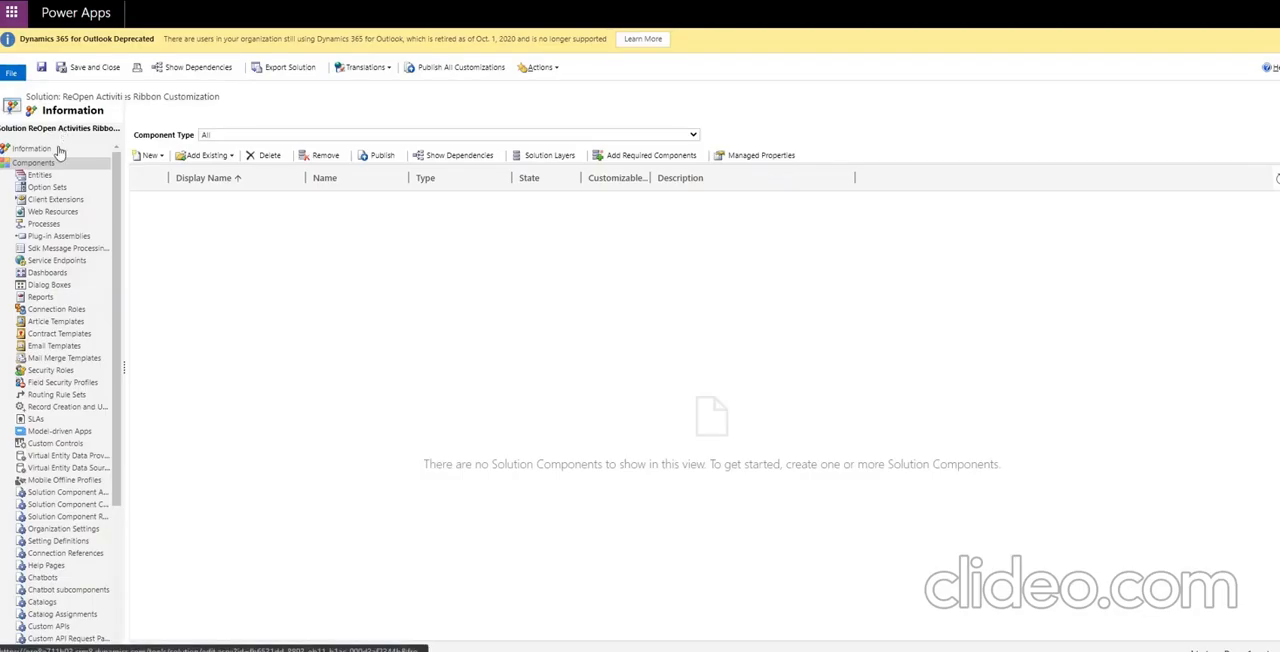
Add the existing Task entity to the ReOpen Activities Ribbon Customization solution, without its entity metadata or any assets.
{"action": "left_click", "coordinate": [57, 150]}
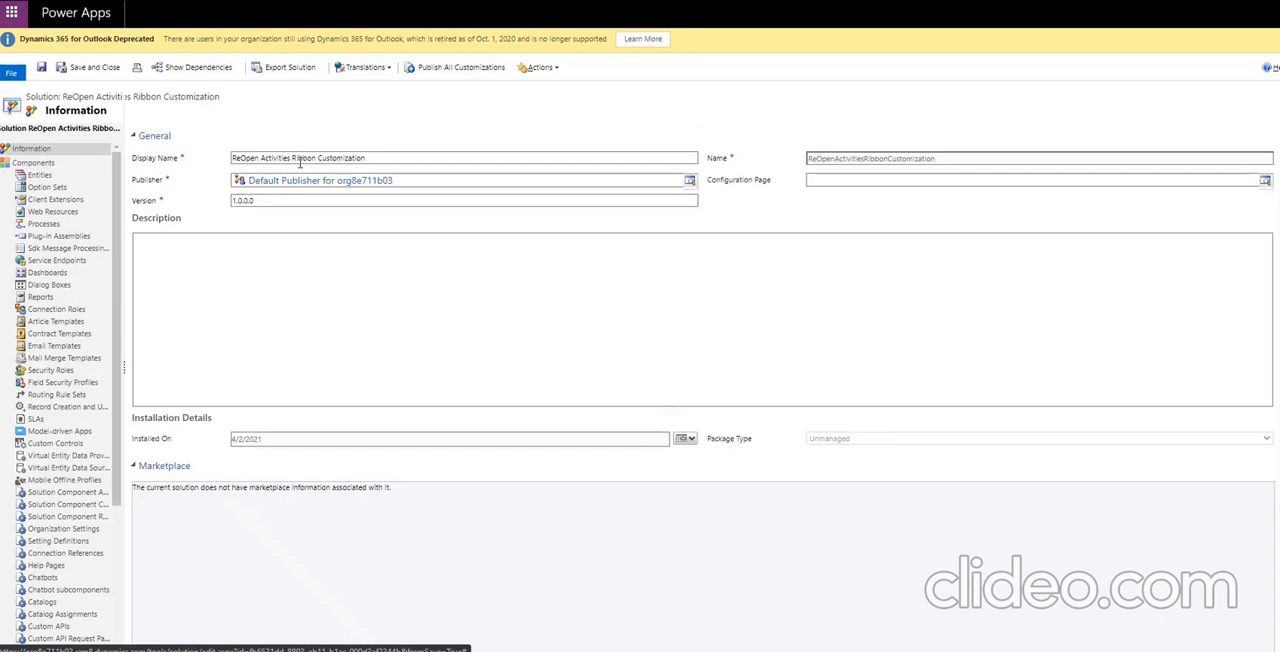
{"action": "left_click", "coordinate": [45, 176]}
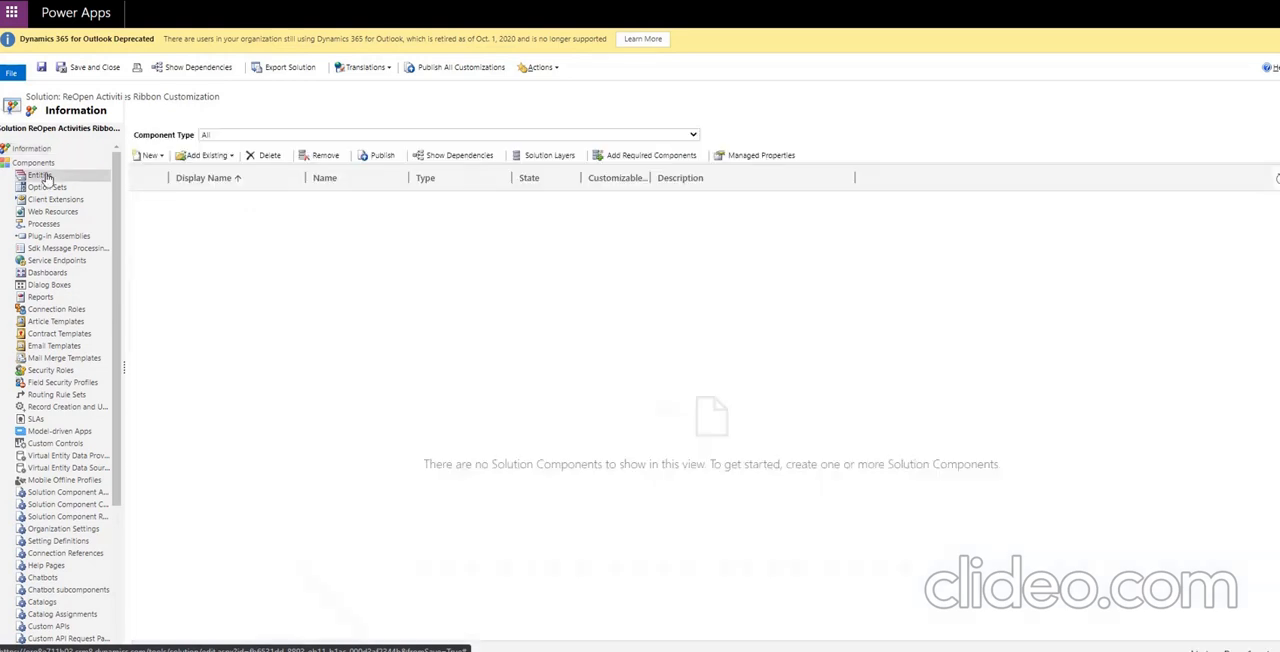
{"action": "left_click", "coordinate": [228, 158]}
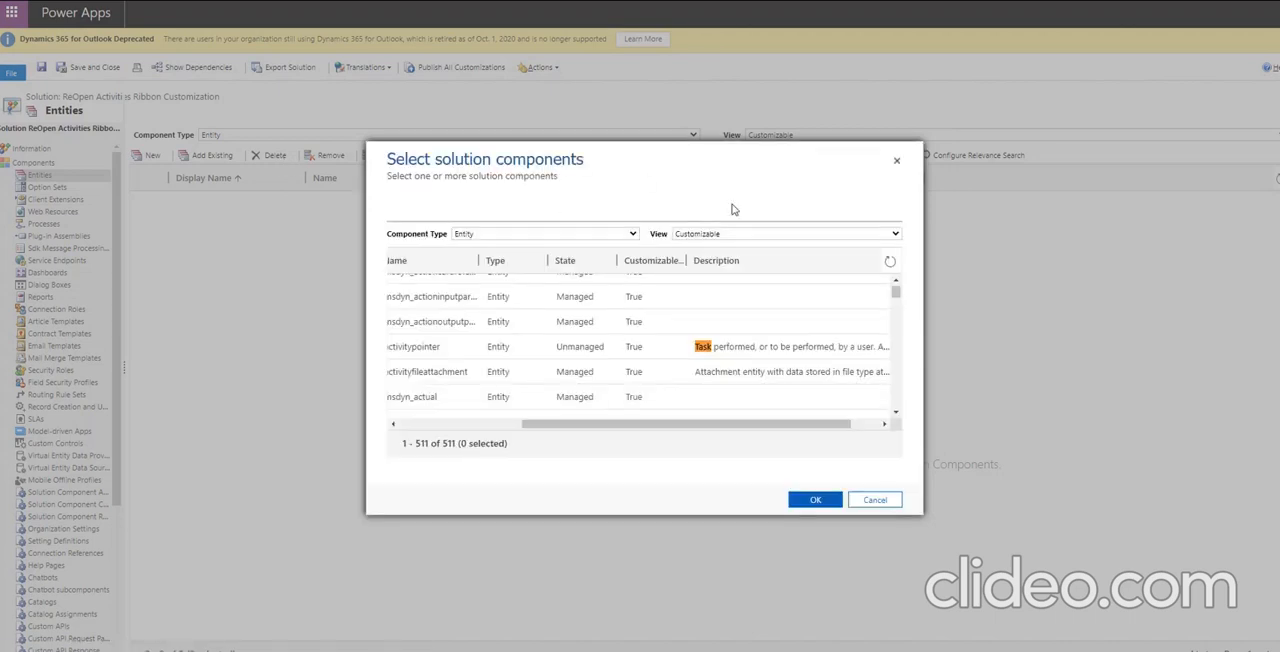
{"action": "key", "text": "ctrl+f"}
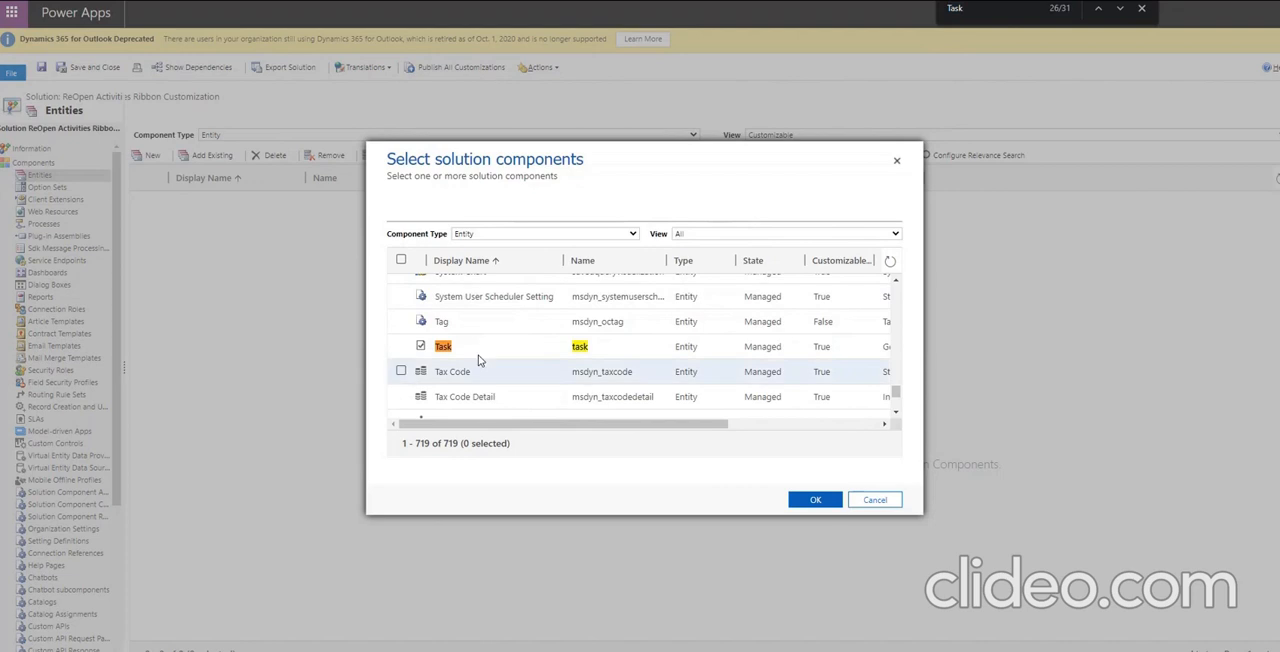
{"action": "left_click", "coordinate": [401, 346]}
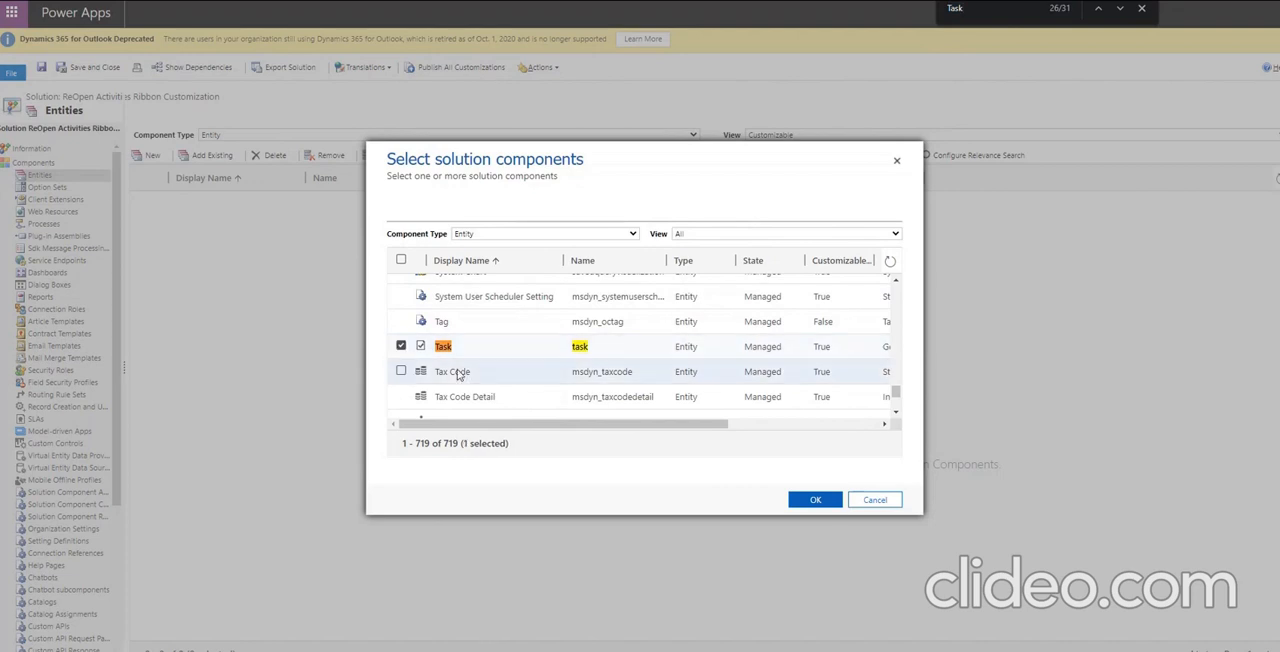
{"action": "left_click", "coordinate": [817, 501]}
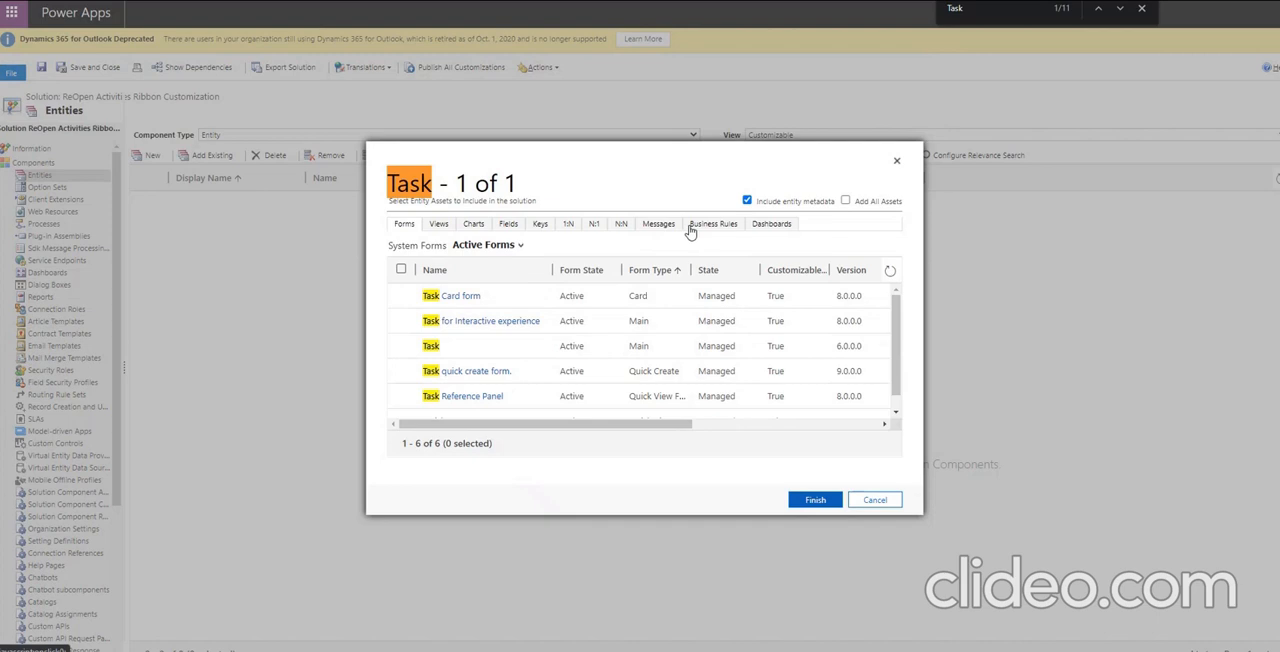
{"action": "left_click", "coordinate": [746, 202]}
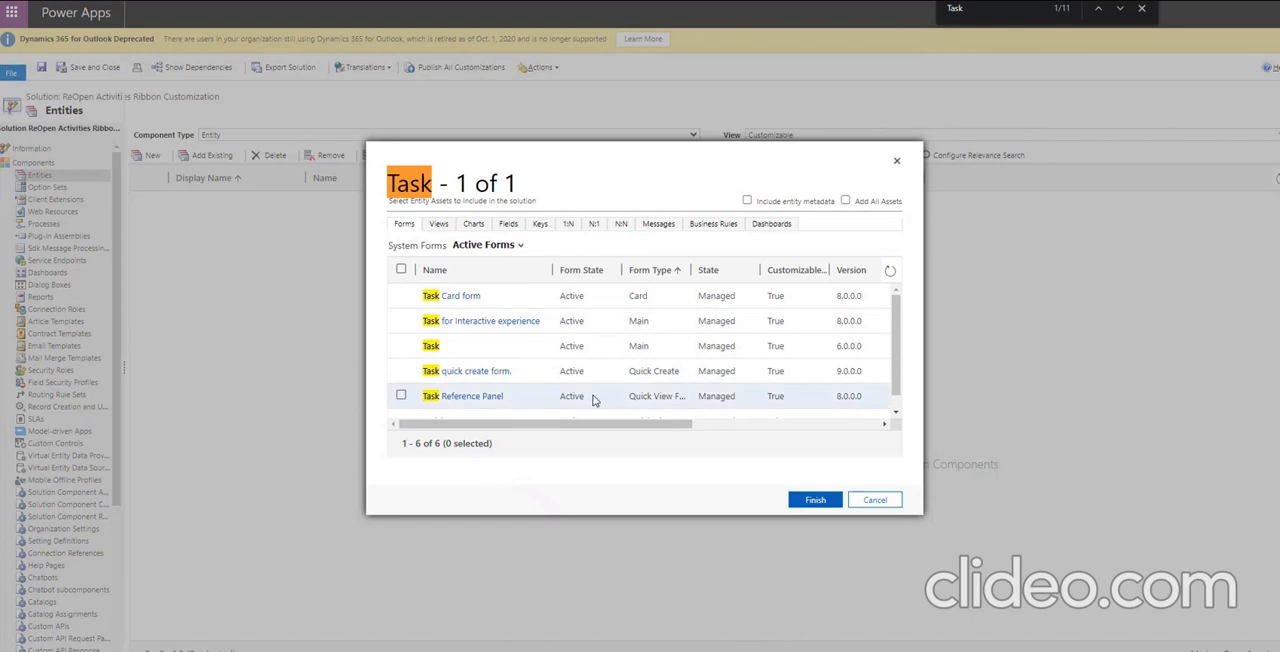
{"action": "left_click", "coordinate": [809, 506]}
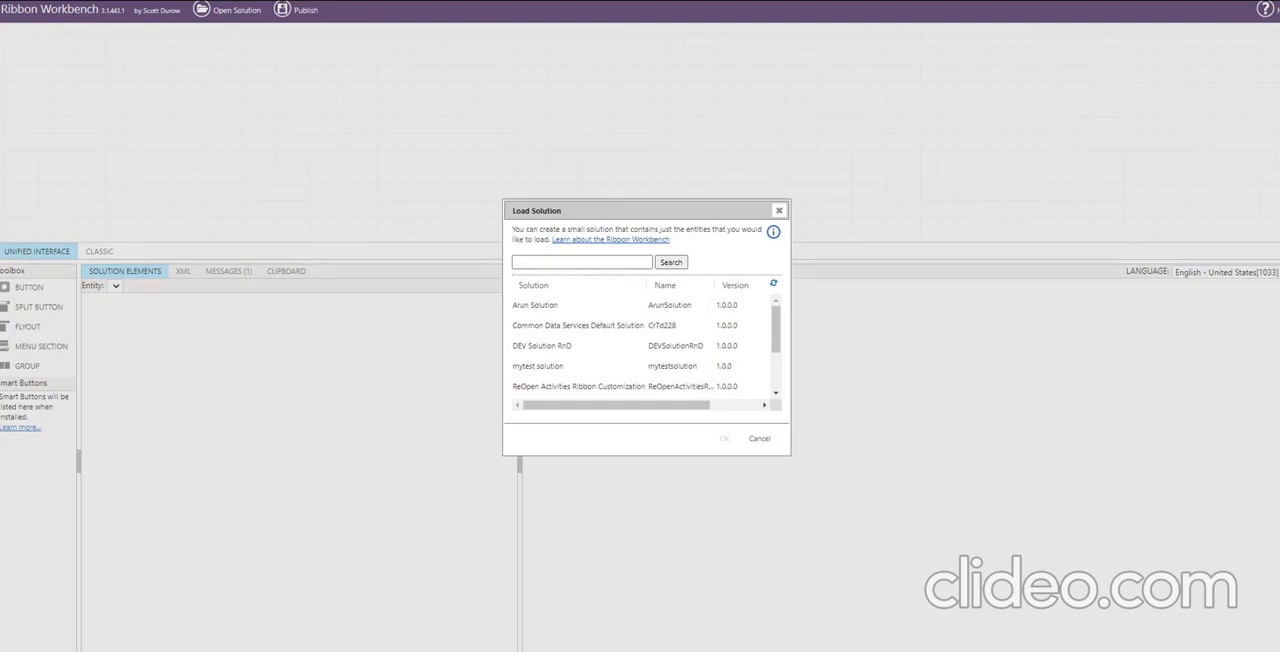
Search the Ribbon Workbench solutions for "reop" and load the ReOpen Activities Ribbon Customization solution.
{"action": "left_click", "coordinate": [533, 263]}
{"action": "key", "text": "Return"}
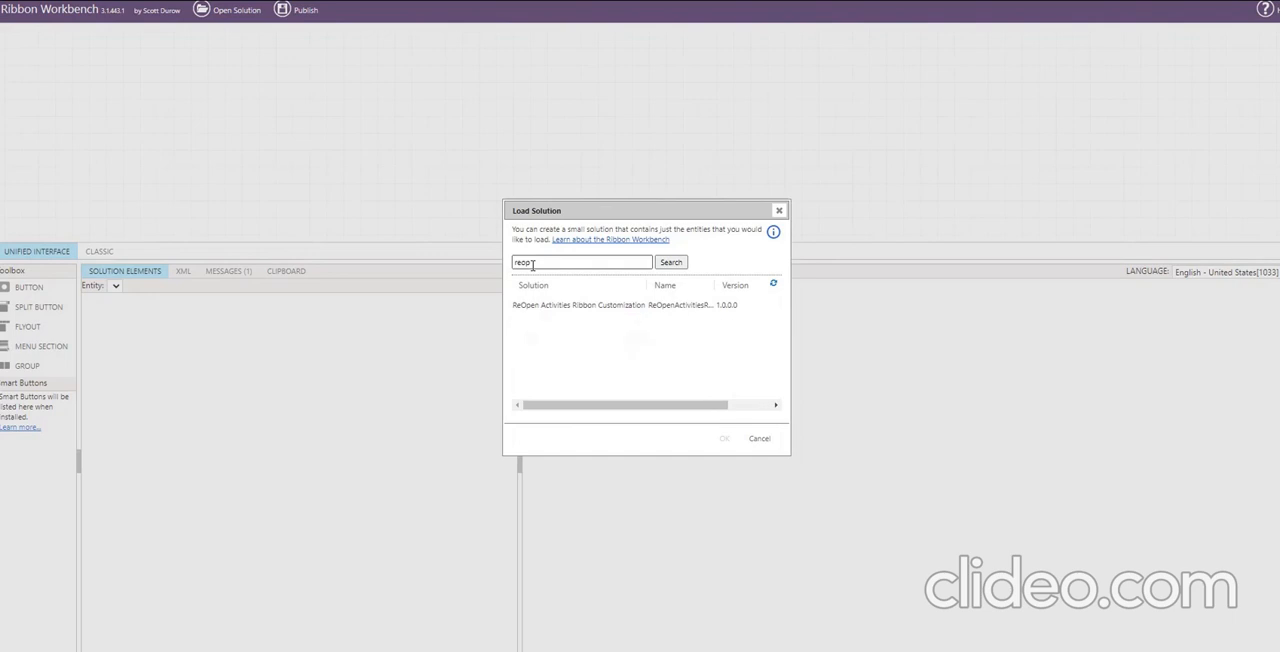
{"action": "left_click", "coordinate": [546, 308]}
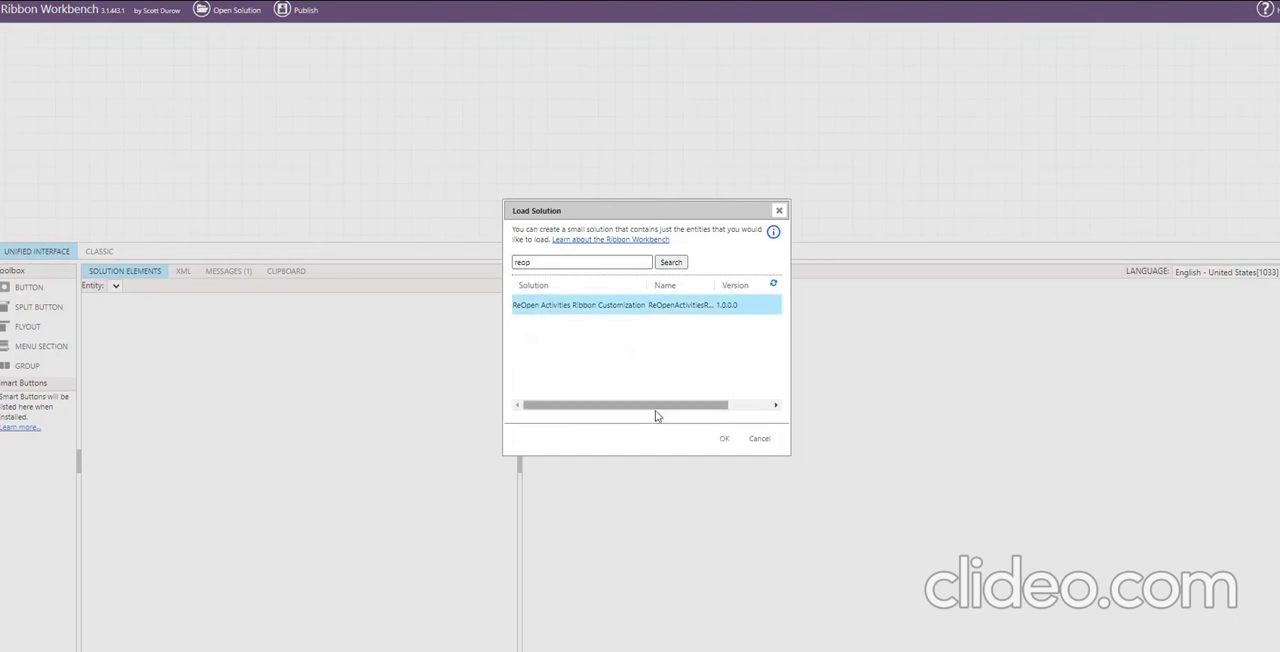
{"action": "left_click", "coordinate": [724, 439]}
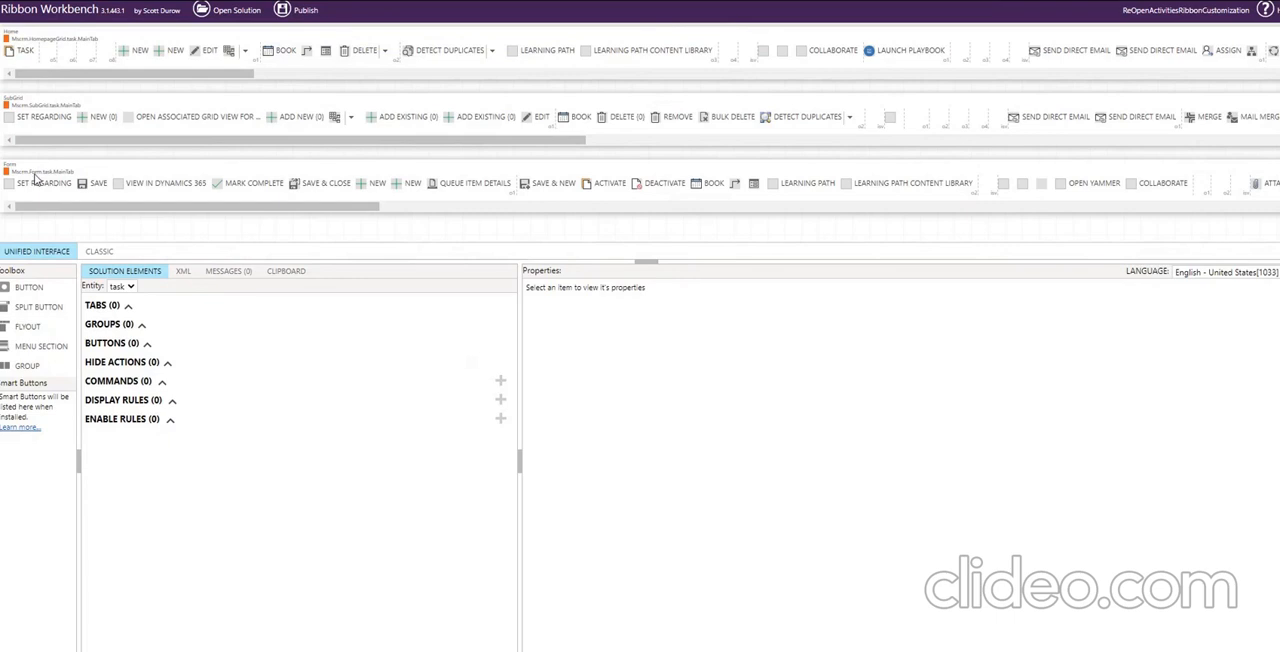
Locate Mark Complete on the task's Form ribbon by searching for "mark", and add a new button directly after it.
{"action": "key", "text": "ctrl+plus"}
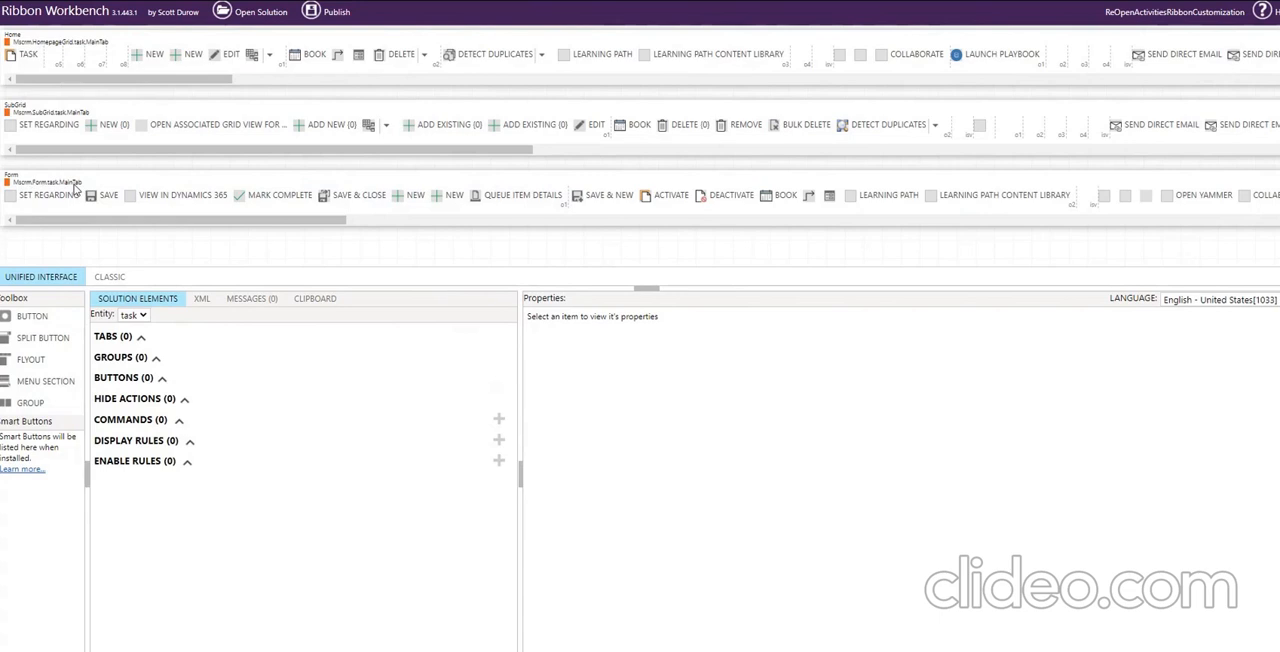
{"action": "left_click_drag", "start_coordinate": [121, 228], "coordinate": [450, 247]}
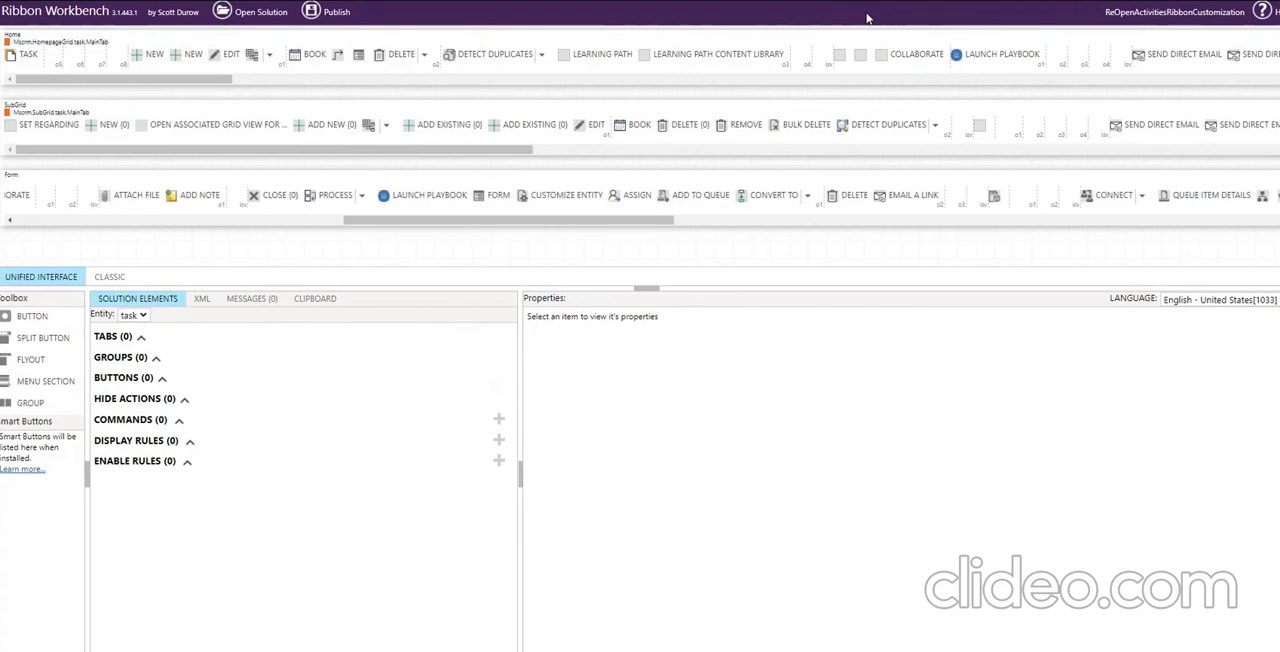
{"action": "key", "text": "ctrl+f"}
{"action": "type", "text": "mar"}
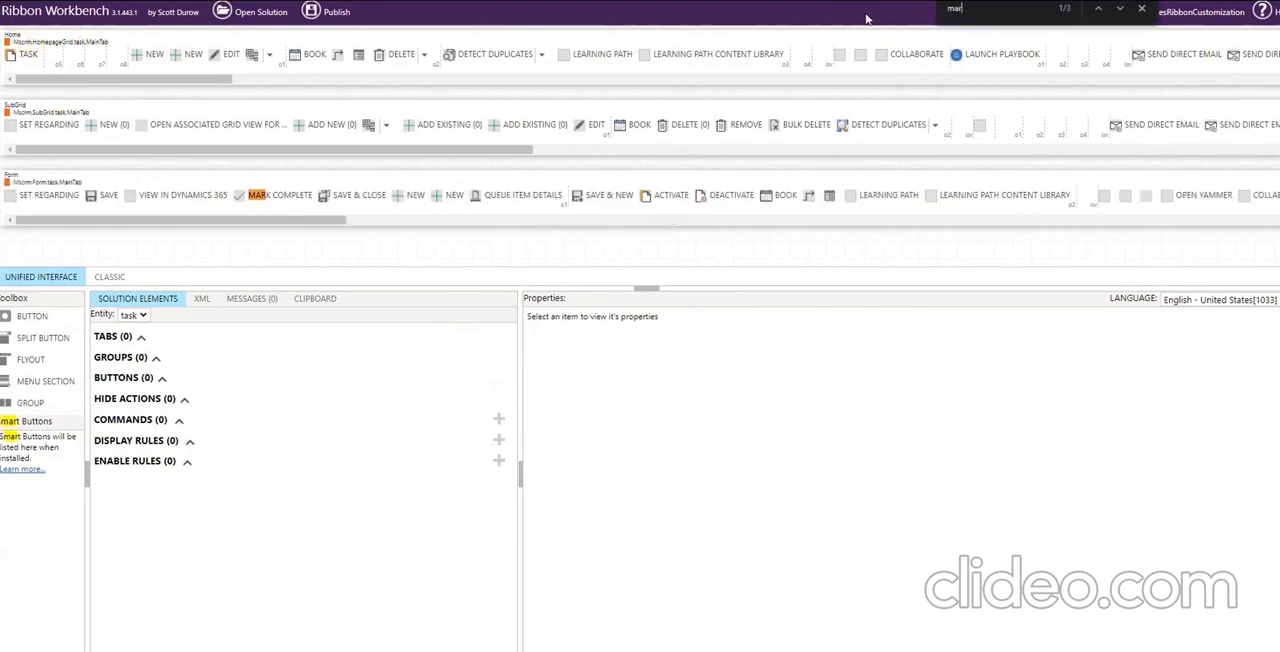
{"action": "type", "text": "k"}
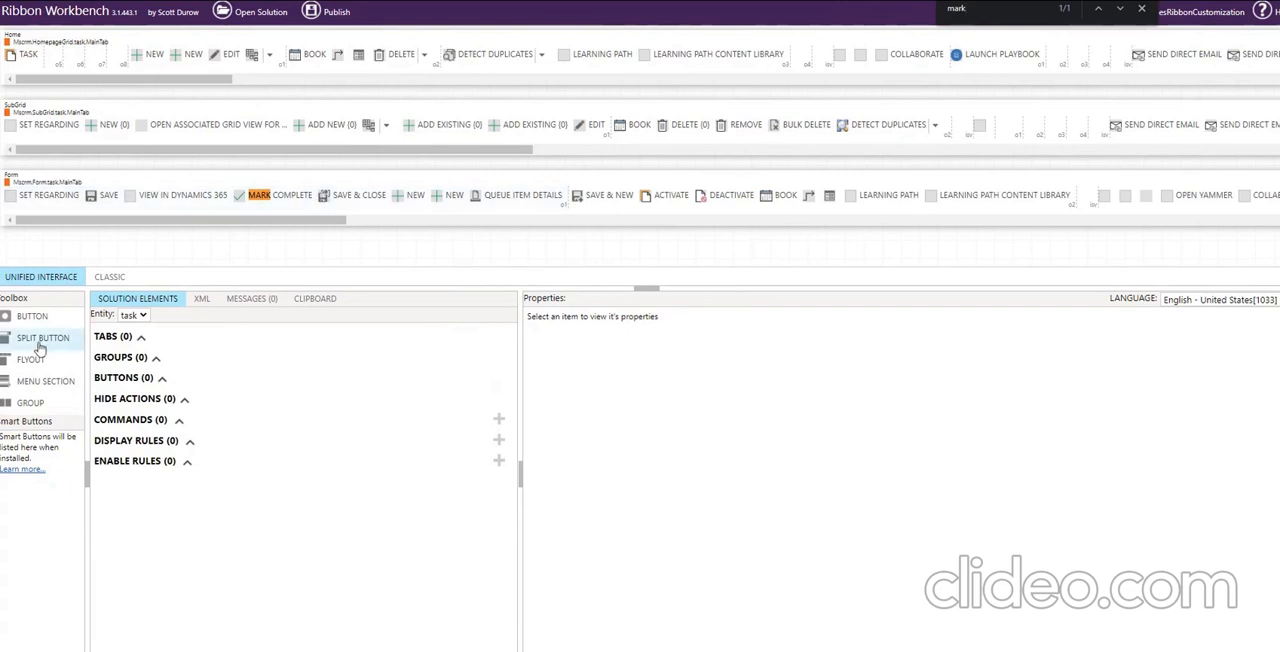
{"action": "left_click_drag", "start_coordinate": [33, 325], "coordinate": [320, 203]}
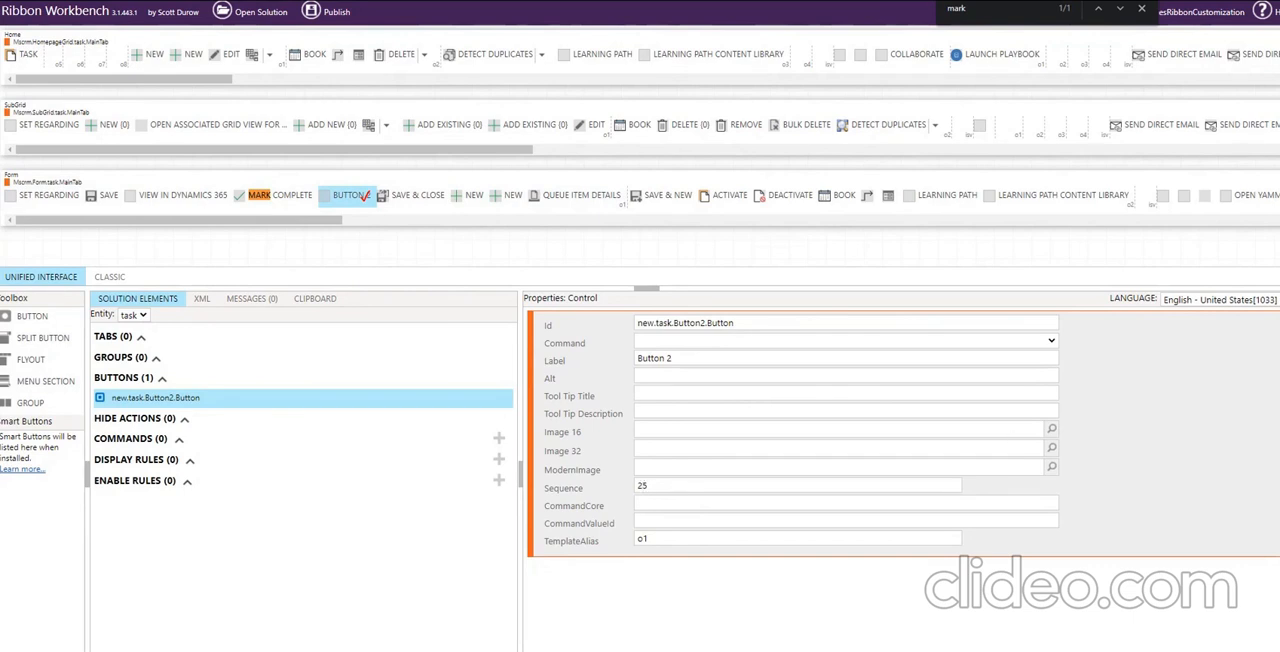
Set the new button's Id to new.task.ReOpen.Button and its label to Re-Open.
{"action": "double_click", "coordinate": [687, 323]}
{"action": "type", "text": "ReOpen"}
{"action": "left_click_drag", "start_coordinate": [678, 360], "coordinate": [598, 363]}
{"action": "type", "text": "Re"}
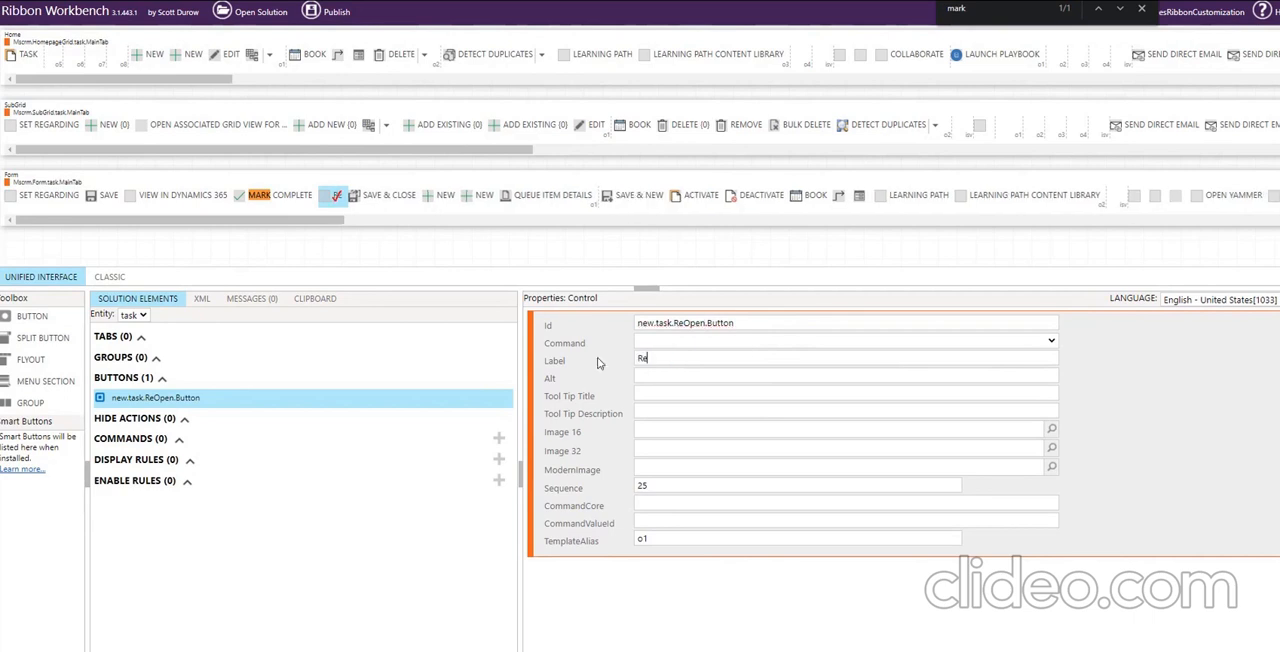
{"action": "type", "text": "-Open"}
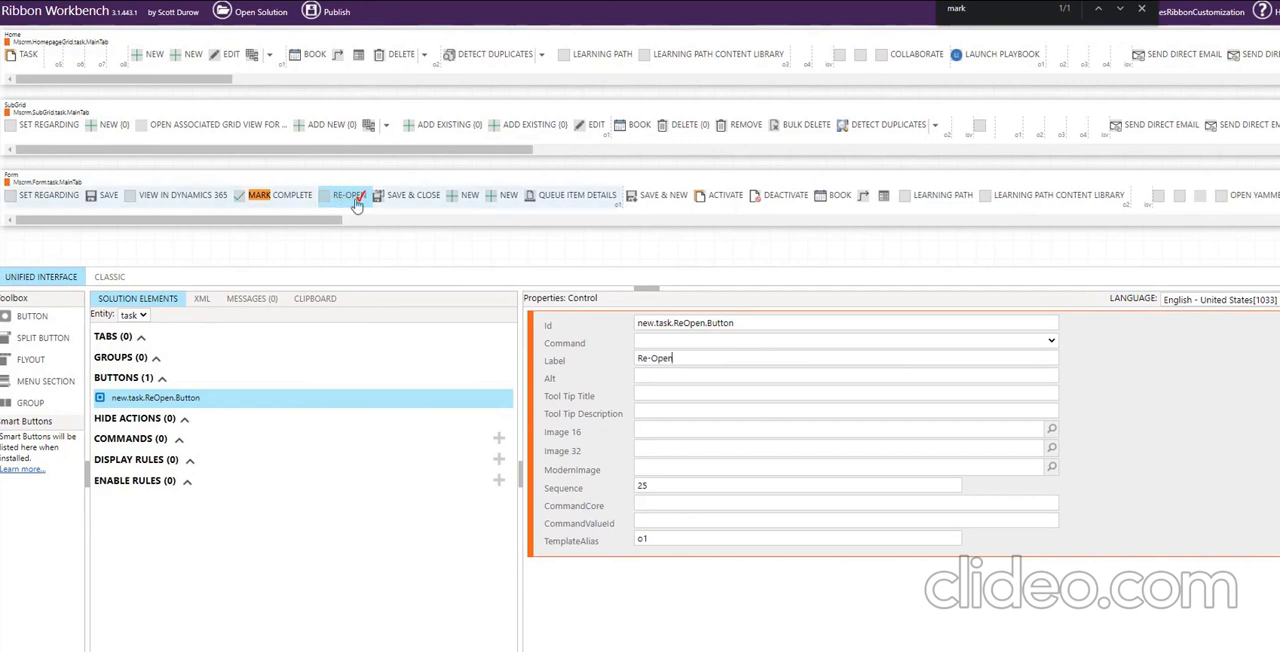
Copy the button's Re-Open label into its Alt and Tool Tip Title properties.
{"action": "left_click_drag", "start_coordinate": [676, 360], "coordinate": [583, 360]}
{"action": "key", "text": "ctrl+c"}
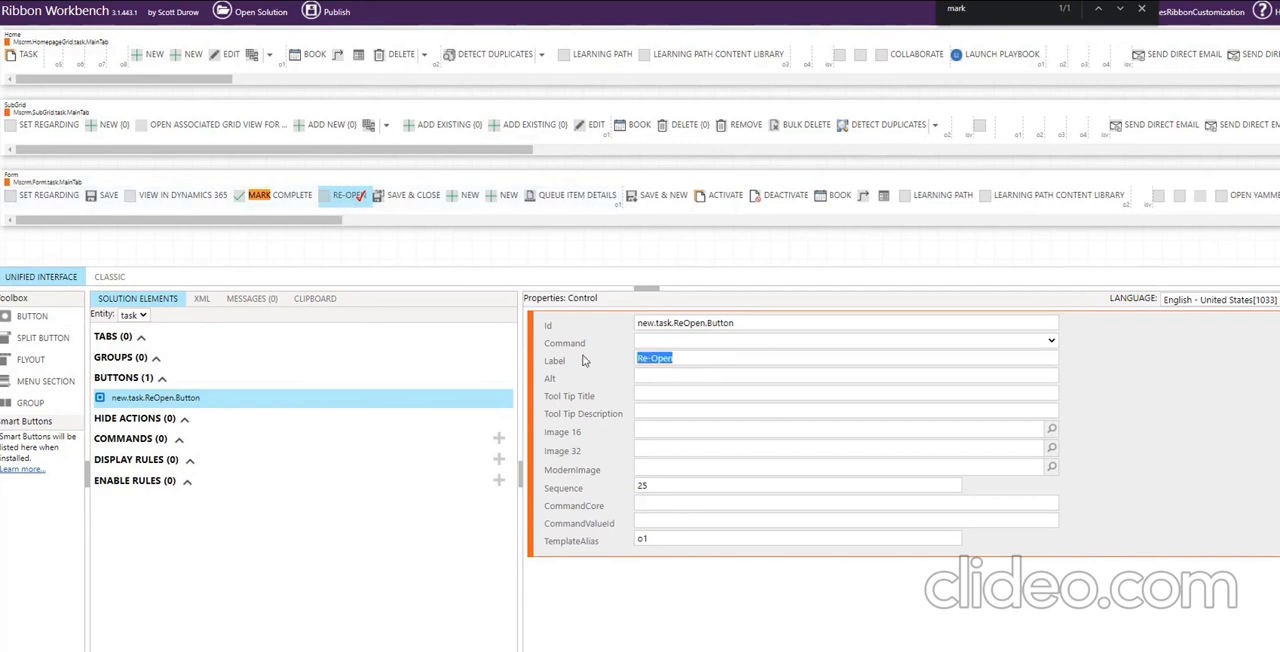
{"action": "left_click", "coordinate": [656, 377]}
{"action": "key", "text": "ctrl+v"}
{"action": "left_click", "coordinate": [652, 393]}
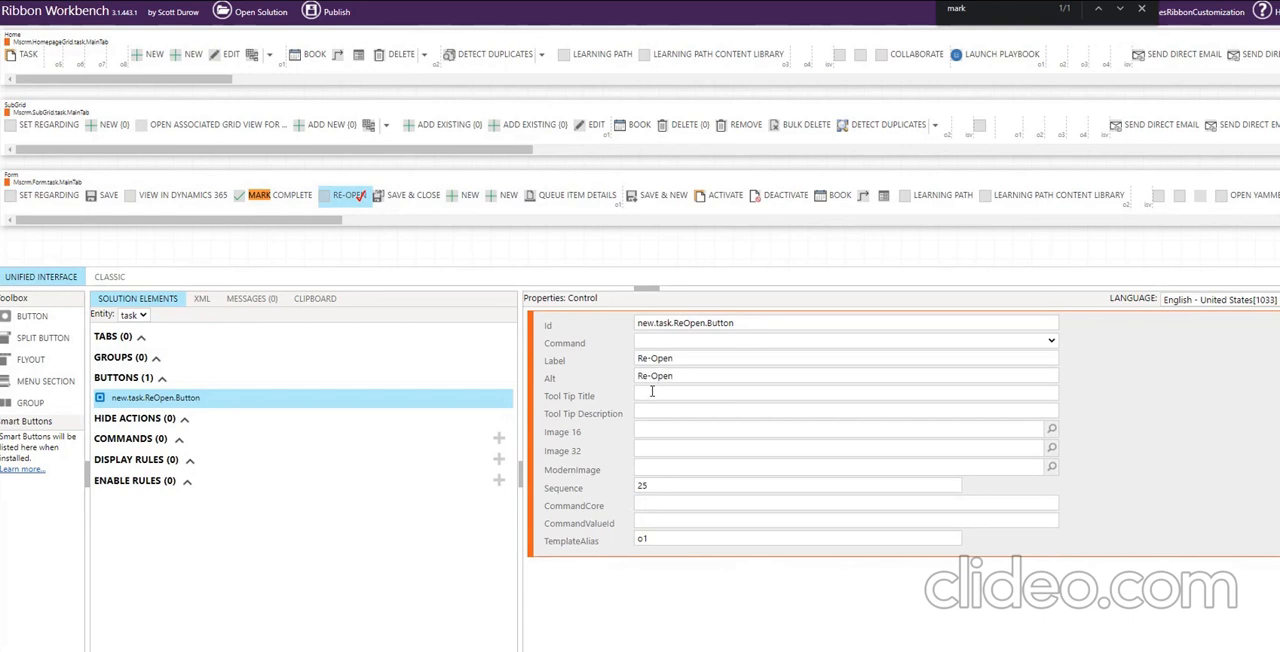
{"action": "key", "text": "ctrl+v"}
Set the tooltip description to "Re-Open this Activity to be edited.<br> <br>The activity moves to the open activity views." and Image 16 to /_imgs/ribbon/SaveAsCompleted_16.png.
{"action": "left_click", "coordinate": [659, 414]}
{"action": "type", "text": "Re-Open this Activity to be edited.<br> <br>The activity moves to the open activity views."}
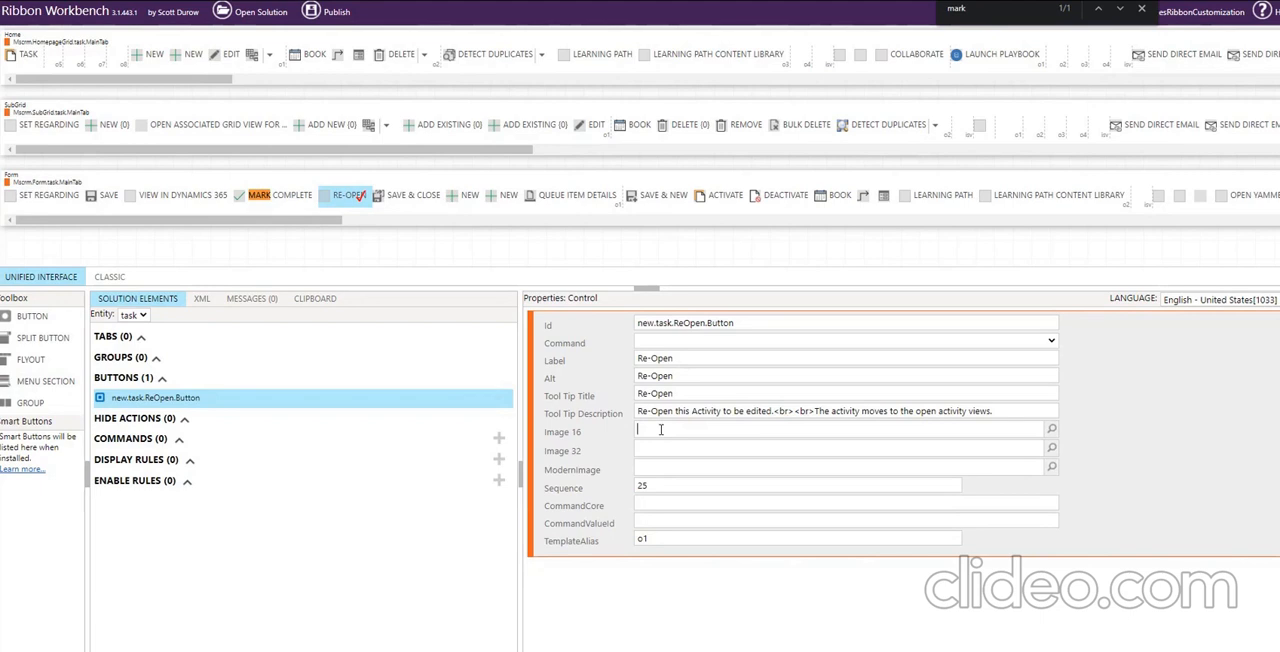
{"action": "type", "text": "/_imgs/ribbon/SaveAsCompleted_16.png"}
{"action": "left_click_drag", "start_coordinate": [805, 431], "coordinate": [638, 436]}
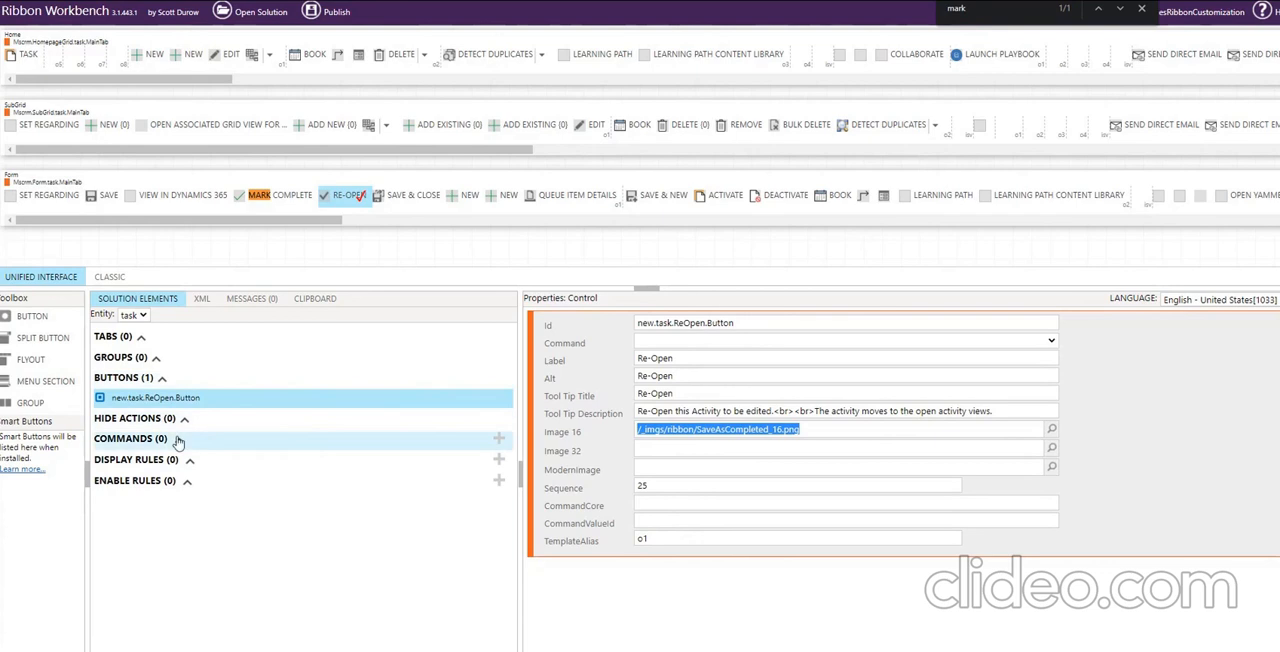
Add a new command to the task entity and set its Id to new.task.Reopen.Command.
{"action": "left_click", "coordinate": [501, 443]}
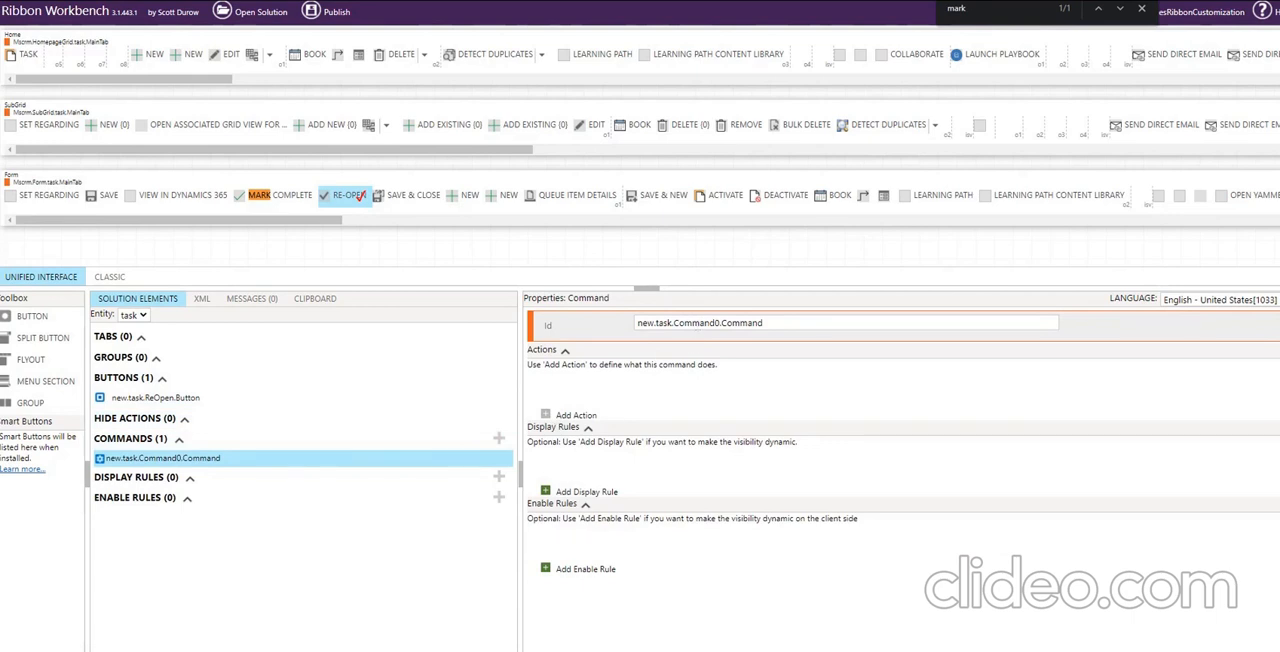
{"action": "double_click", "coordinate": [703, 323]}
{"action": "type", "text": "Reopen"}
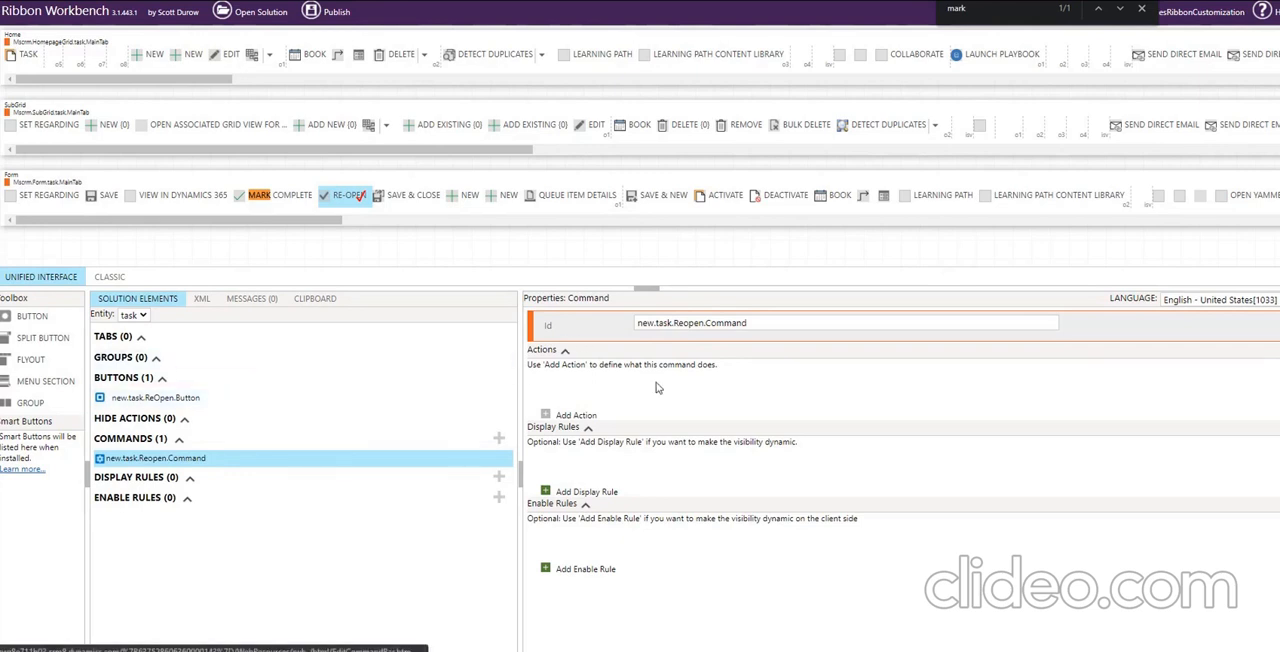
Assign new.task.Reopen.Command as the Re-Open button's command, check the link on both elements and return to the command's properties.
{"action": "left_click", "coordinate": [175, 403]}
{"action": "left_click", "coordinate": [1051, 343]}
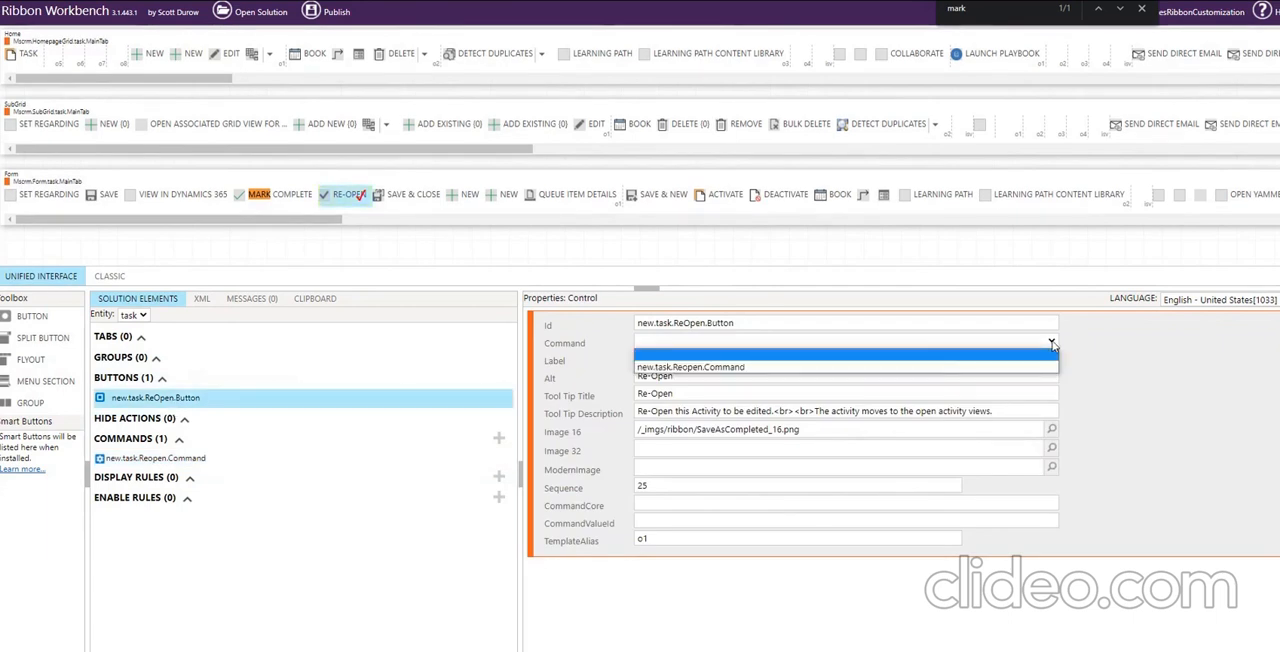
{"action": "left_click", "coordinate": [731, 368]}
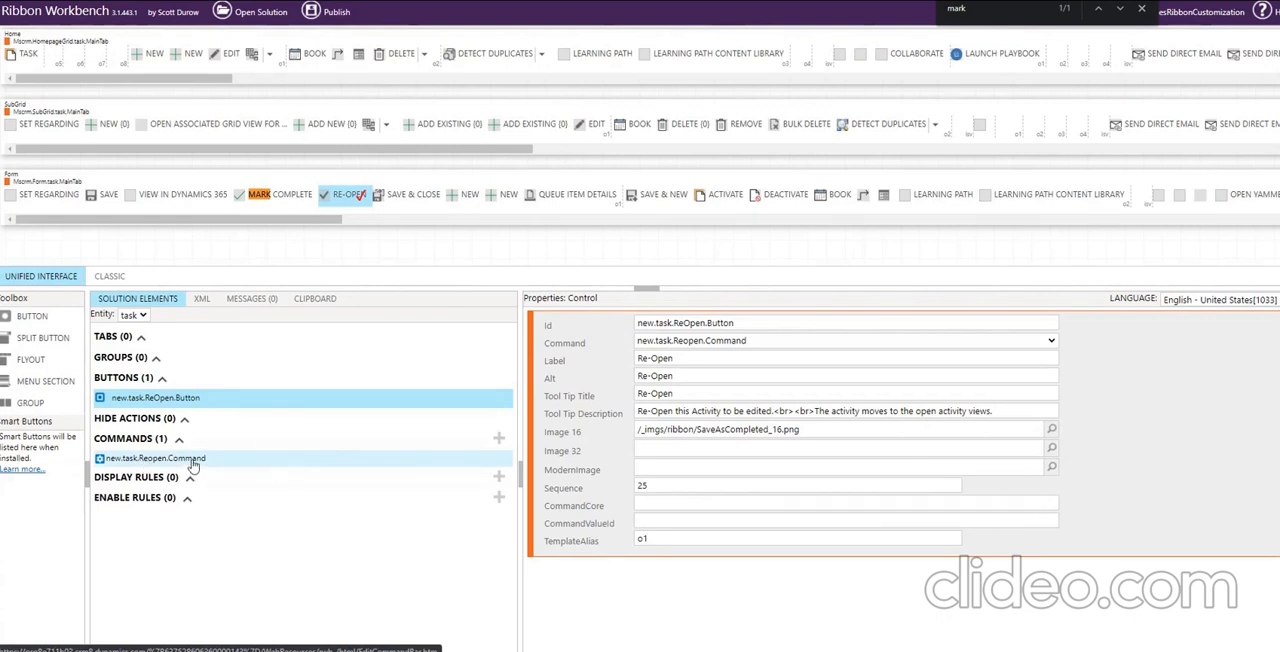
{"action": "left_click", "coordinate": [193, 460]}
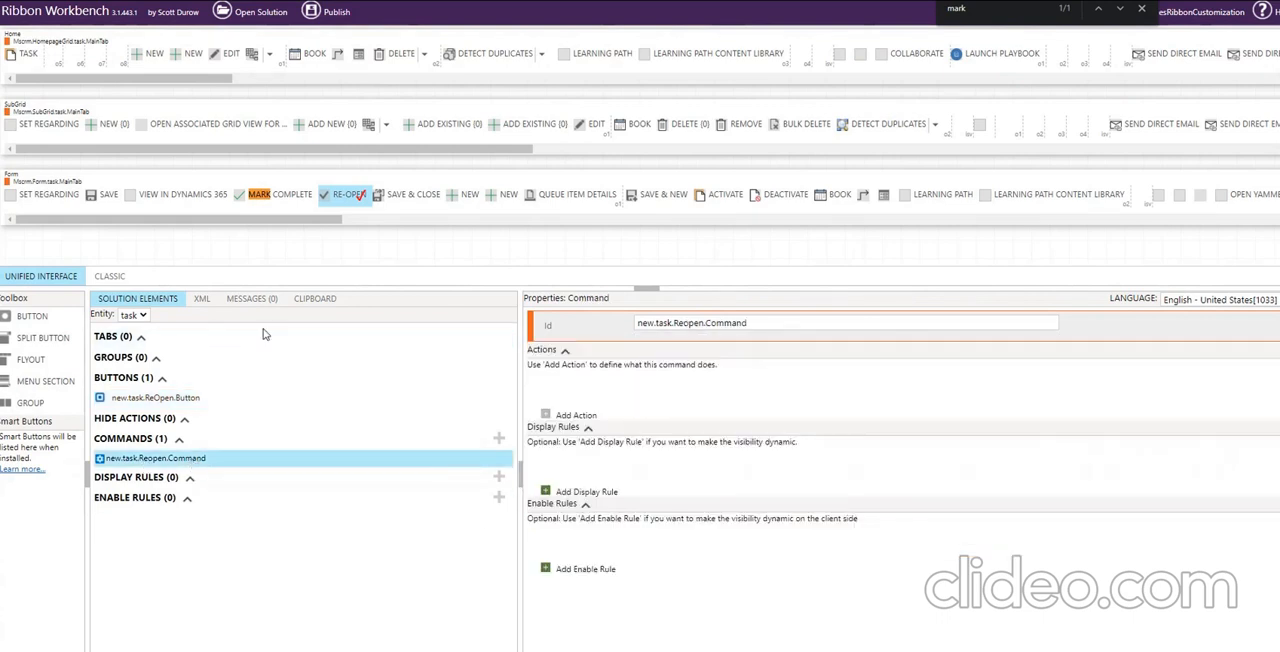
{"action": "left_click", "coordinate": [152, 399]}
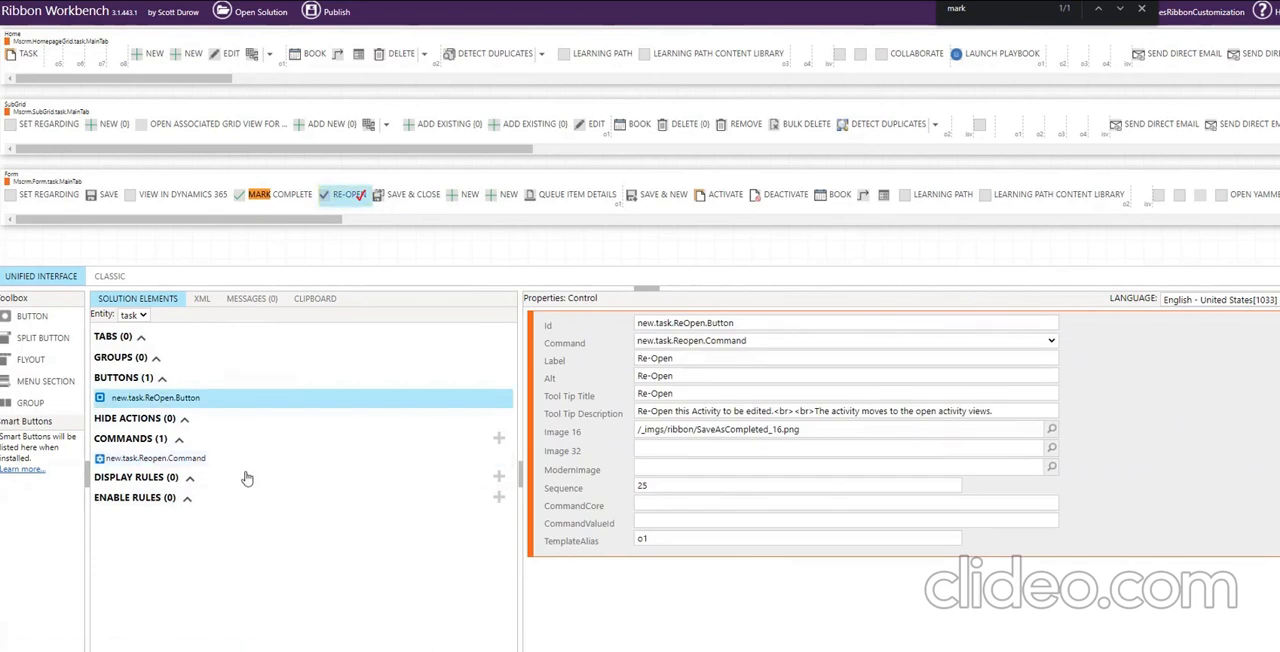
{"action": "left_click", "coordinate": [172, 463]}
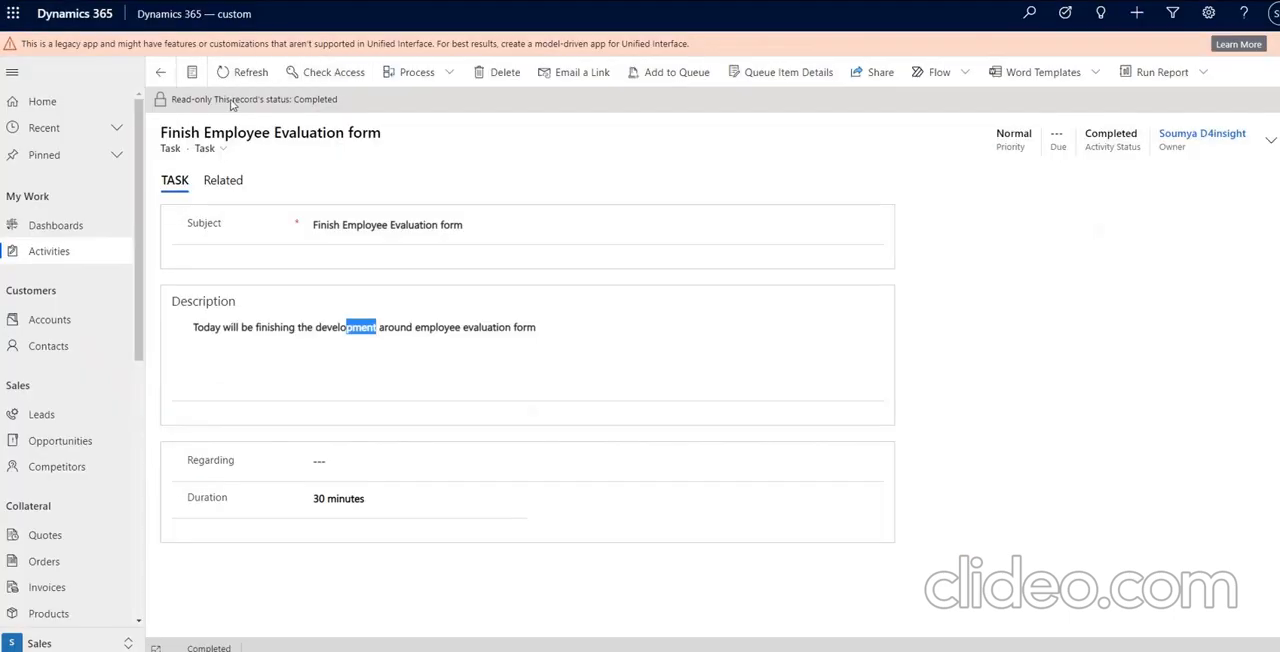
Switch to the completed task in Dynamics 365, duplicate its browser tab and go to Activities in the copy.
{"action": "right_click", "coordinate": [113, 0]}
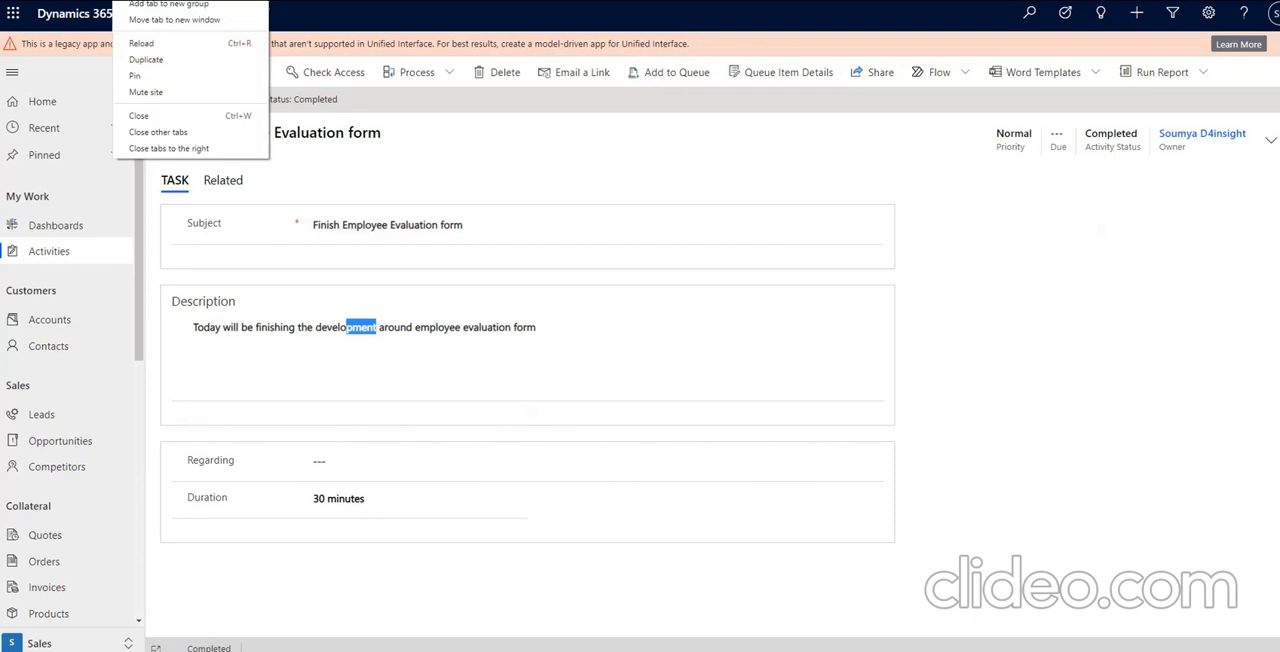
{"action": "left_click", "coordinate": [160, 59]}
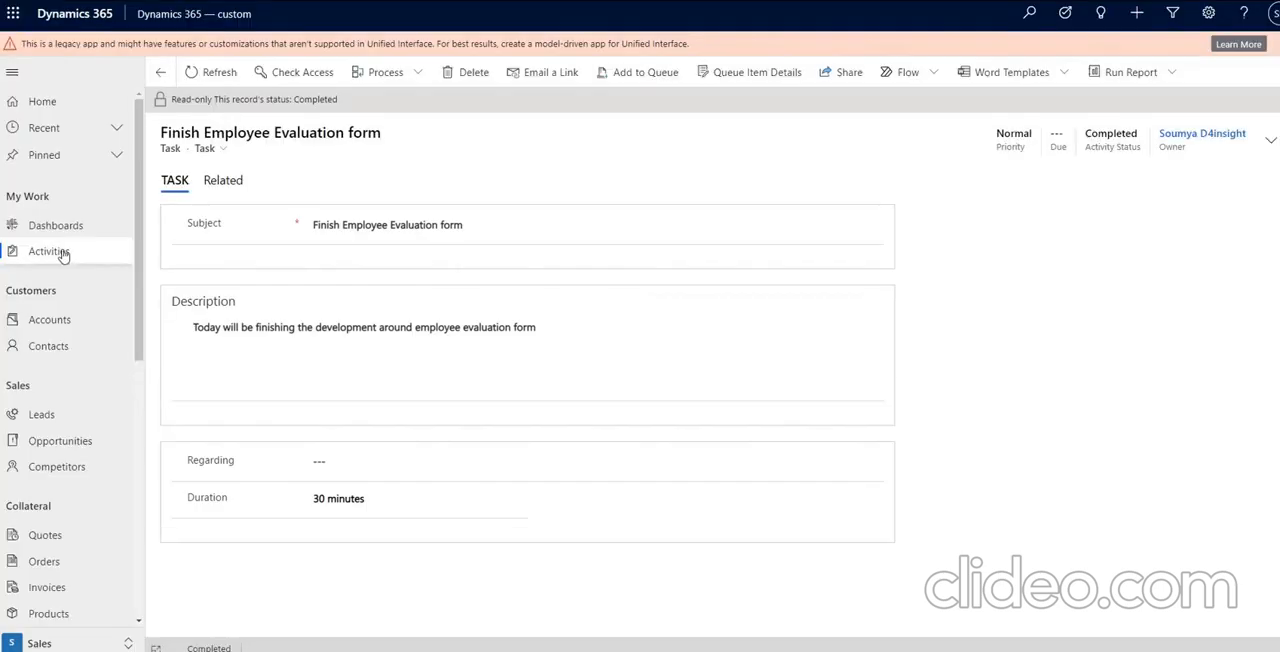
{"action": "left_click", "coordinate": [60, 255]}
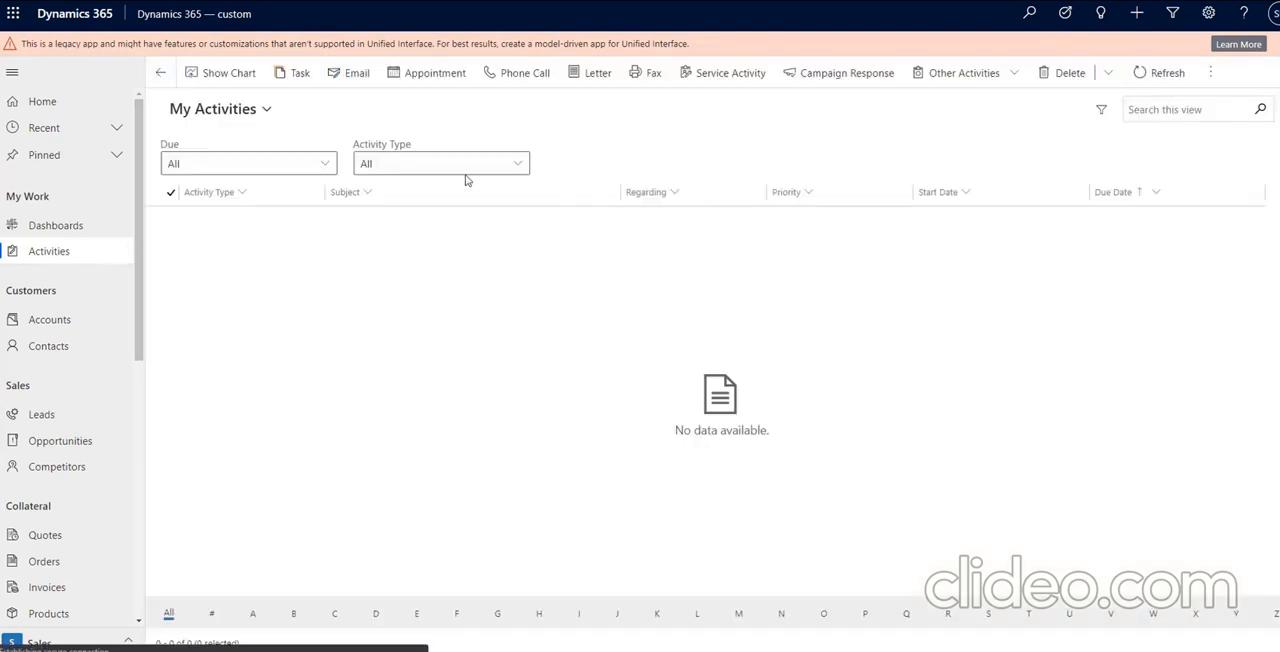
Filter the activities to type Task in the All Activities view, and open the first task with status Open to check its form status.
{"action": "left_click", "coordinate": [518, 163]}
{"action": "scroll", "coordinate": [555, 240], "scroll_direction": "down", "scroll_amount": 1}
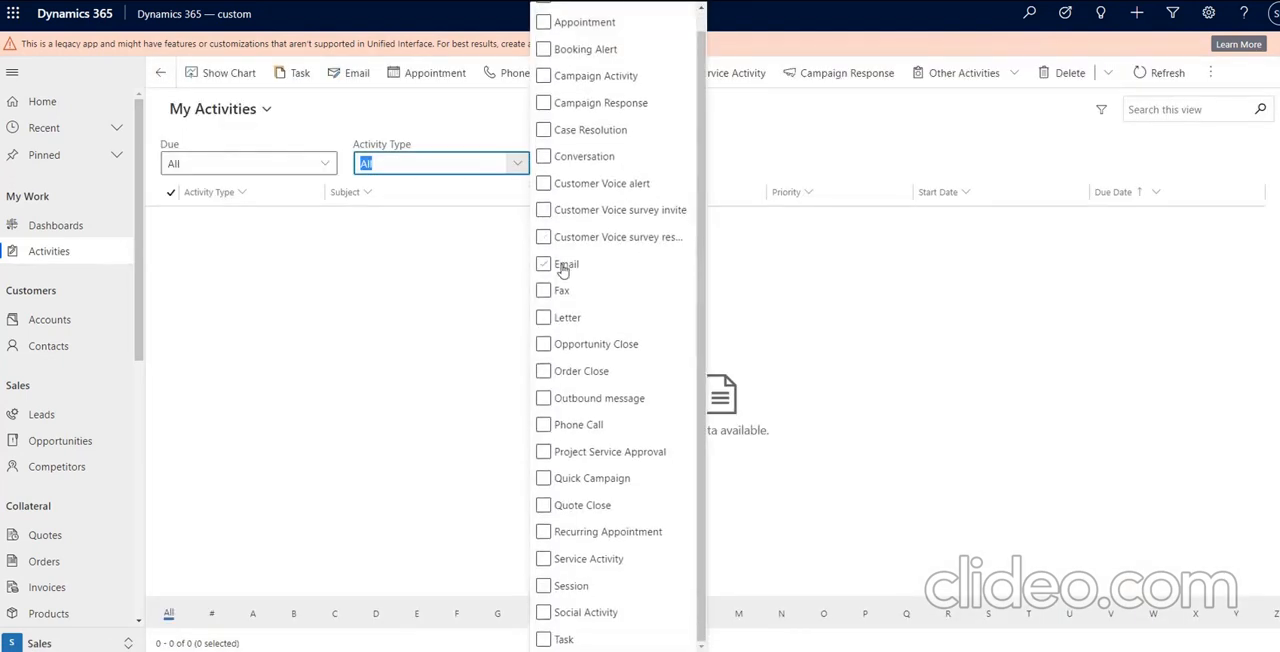
{"action": "left_click", "coordinate": [542, 640]}
{"action": "left_click", "coordinate": [459, 131]}
{"action": "left_click", "coordinate": [258, 110]}
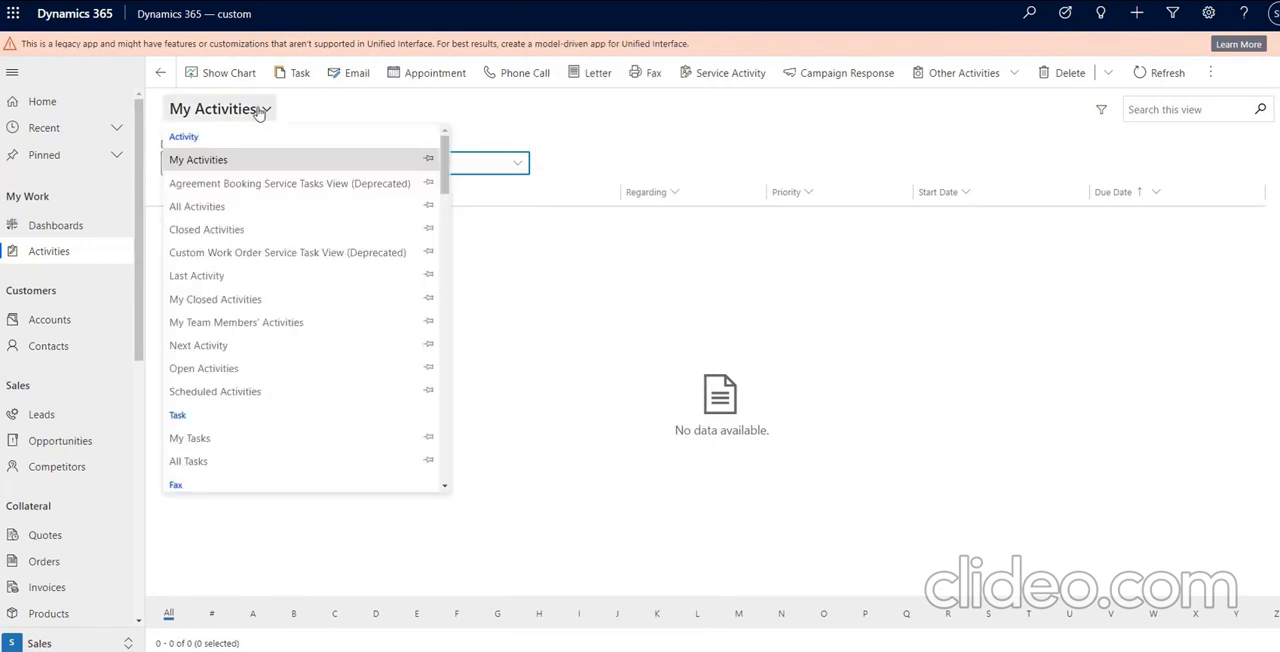
{"action": "left_click", "coordinate": [212, 207]}
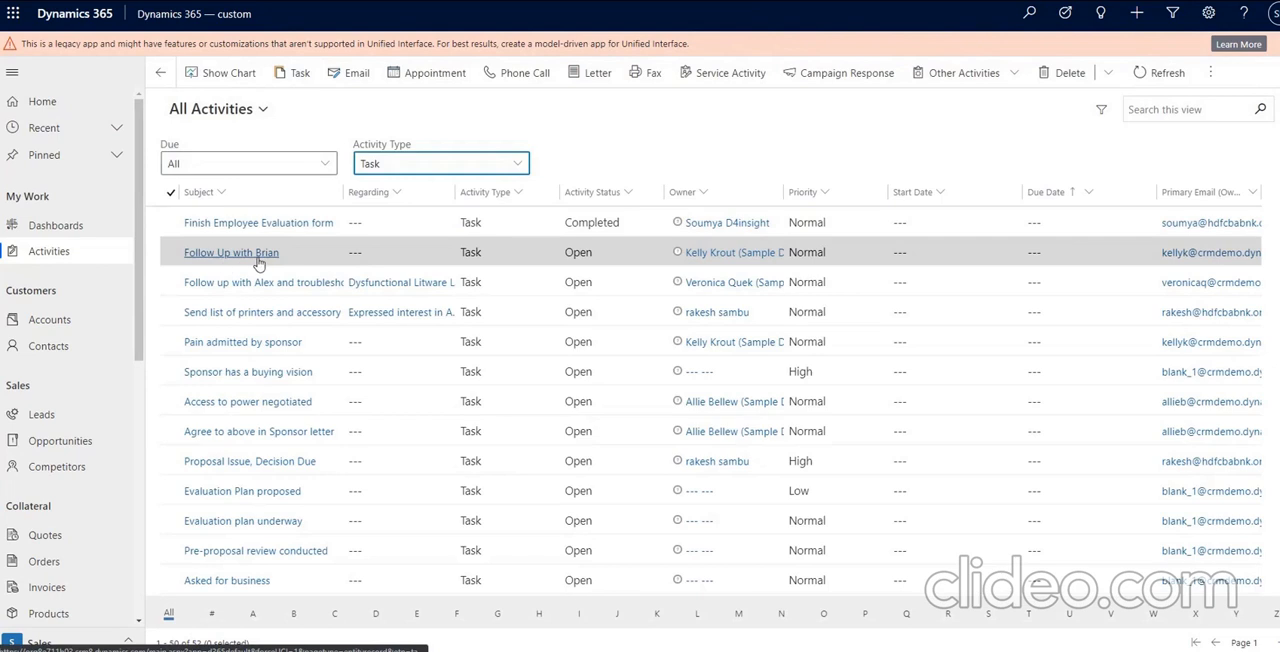
{"action": "left_click", "coordinate": [260, 257]}
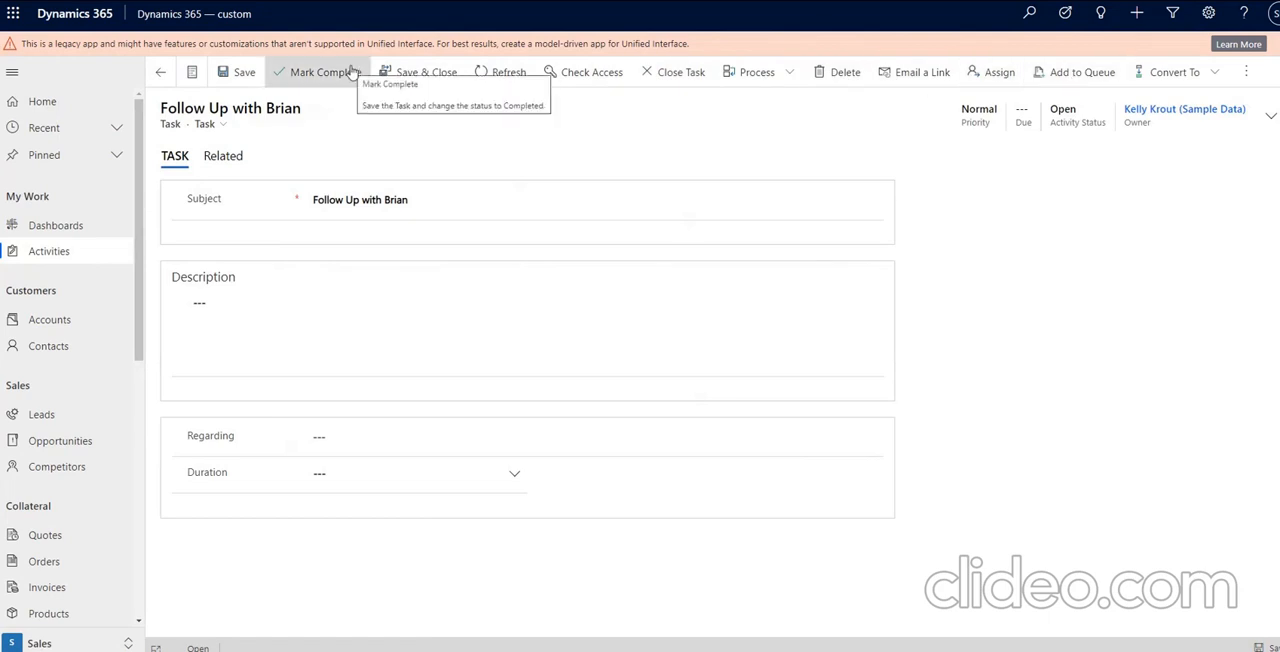
{"action": "double_click", "coordinate": [197, 648]}
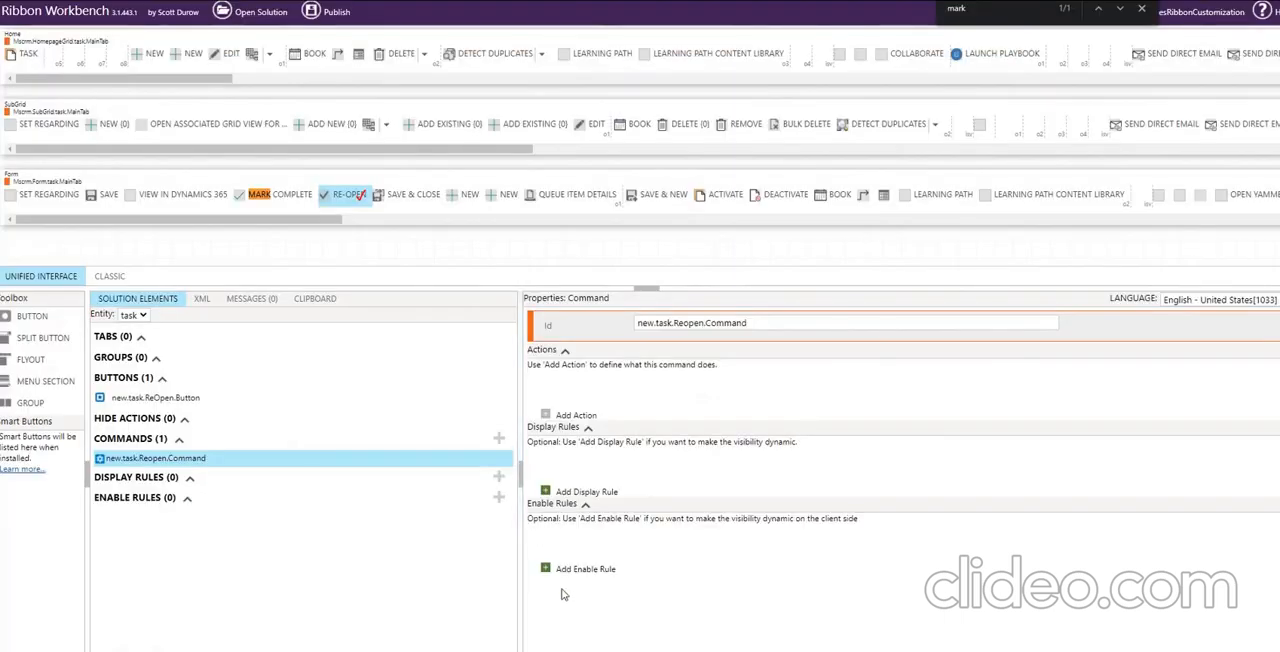
In Ribbon Workbench, add a new enable rule to the Reopen command with the Id new.task.ReOpen.EnableRule.
{"action": "left_click", "coordinate": [586, 572]}
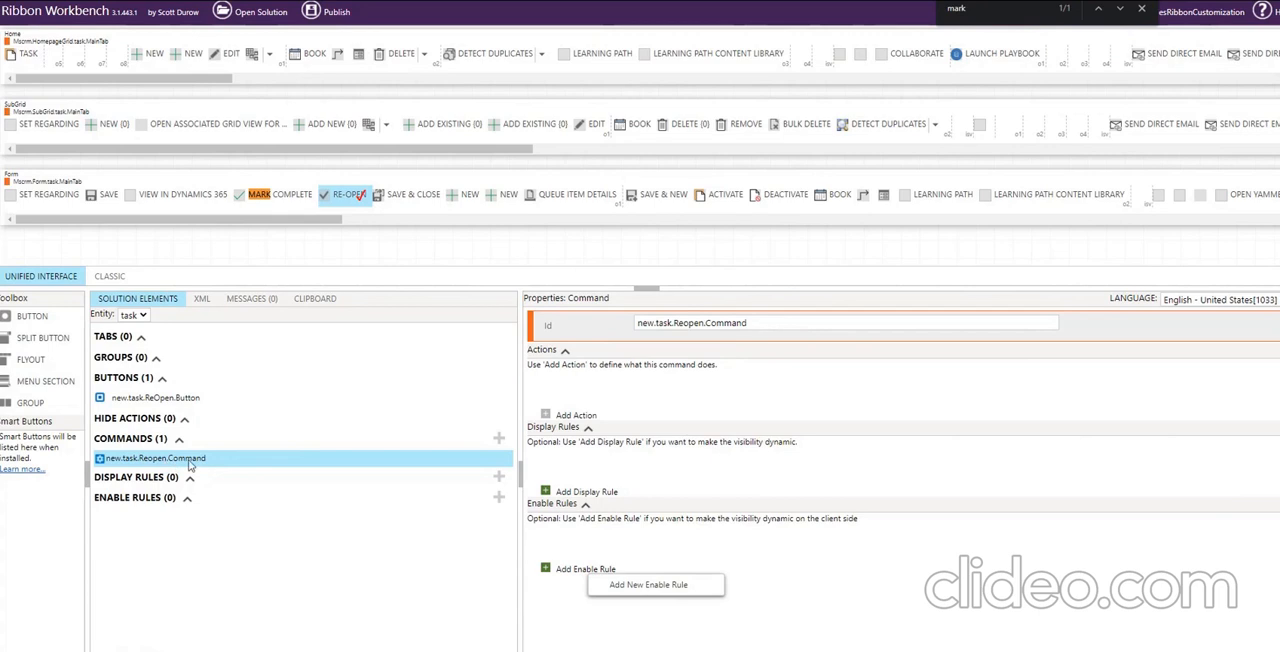
{"action": "left_click", "coordinate": [633, 592]}
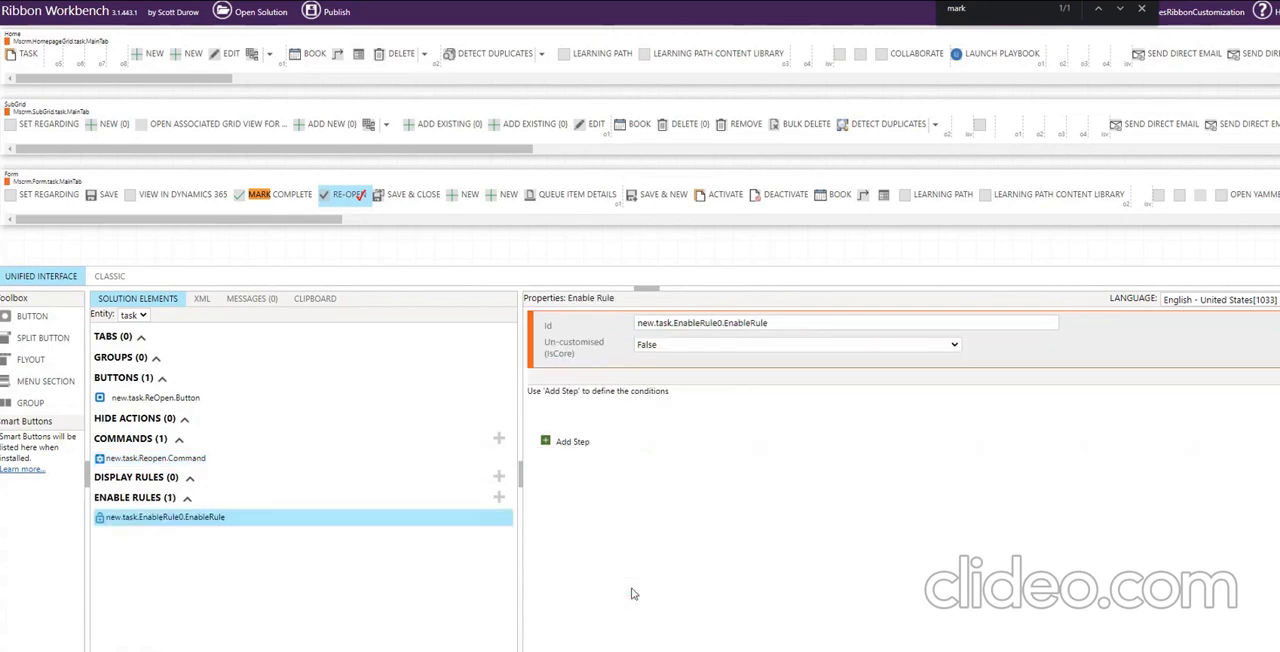
{"action": "double_click", "coordinate": [703, 323]}
{"action": "type", "text": "ReOpen"}
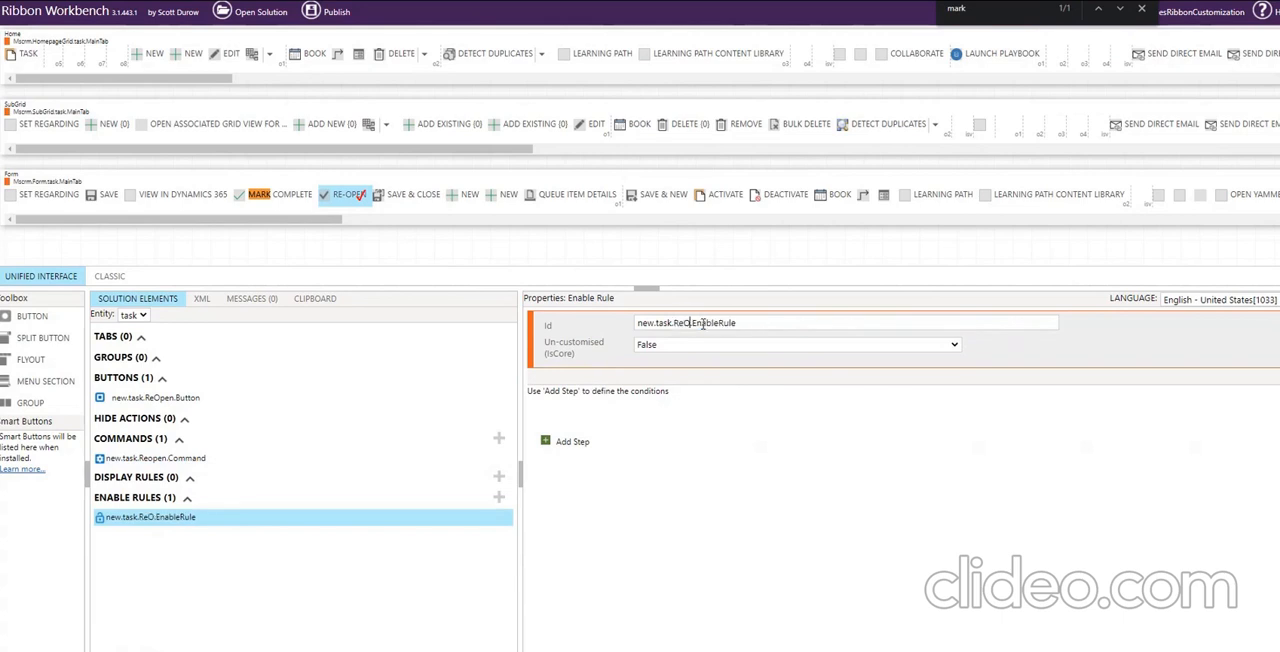
{"action": "left_click", "coordinate": [706, 324]}
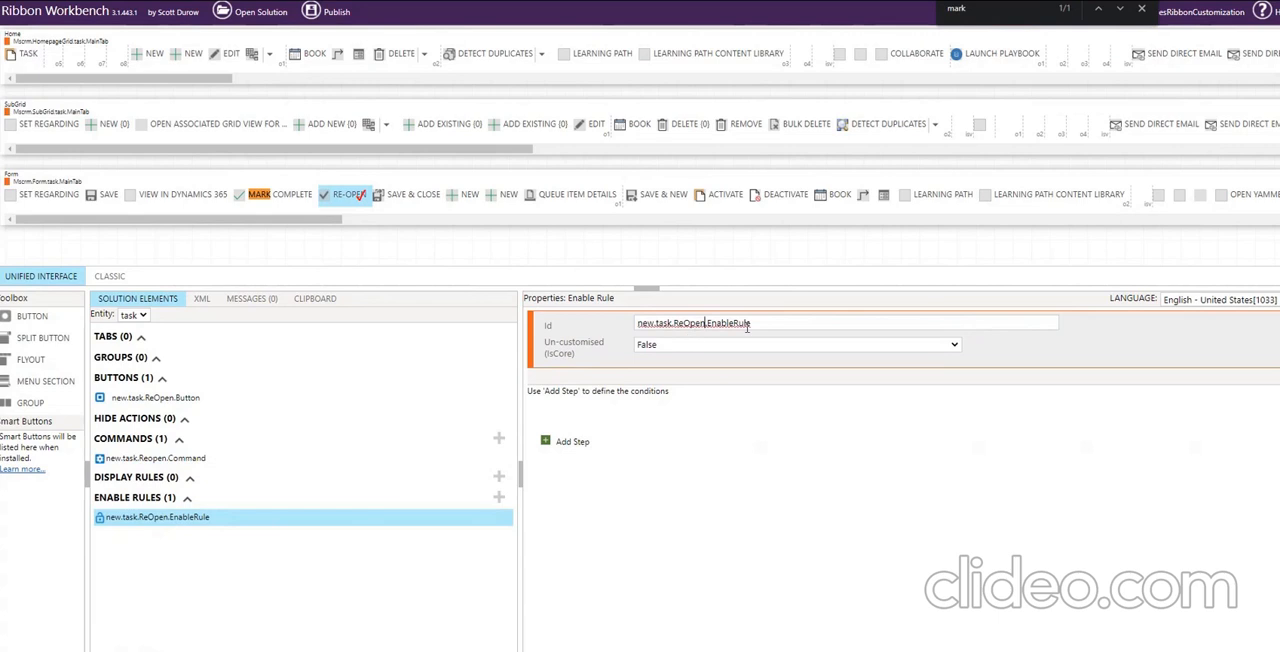
Add a FormStateRule step to the enable rule, and check the status of the completed Finish Employee Evaluation form task in Dynamics 365.
{"action": "left_click", "coordinate": [572, 446]}
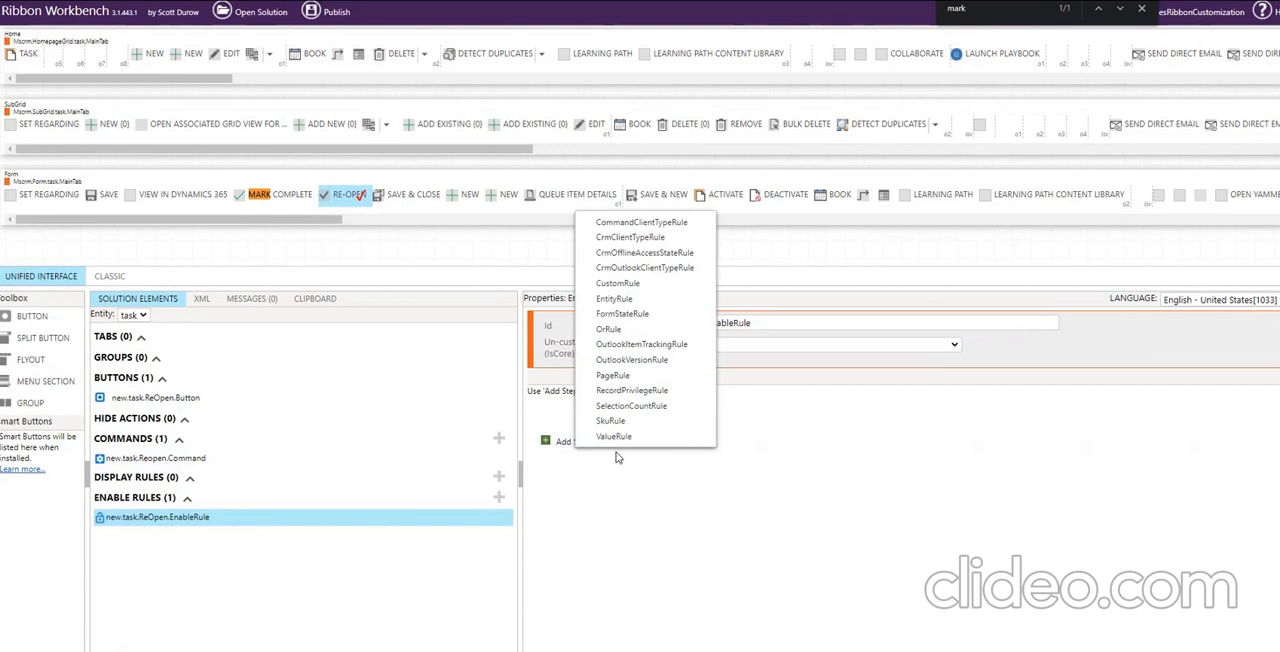
{"action": "left_click", "coordinate": [633, 316]}
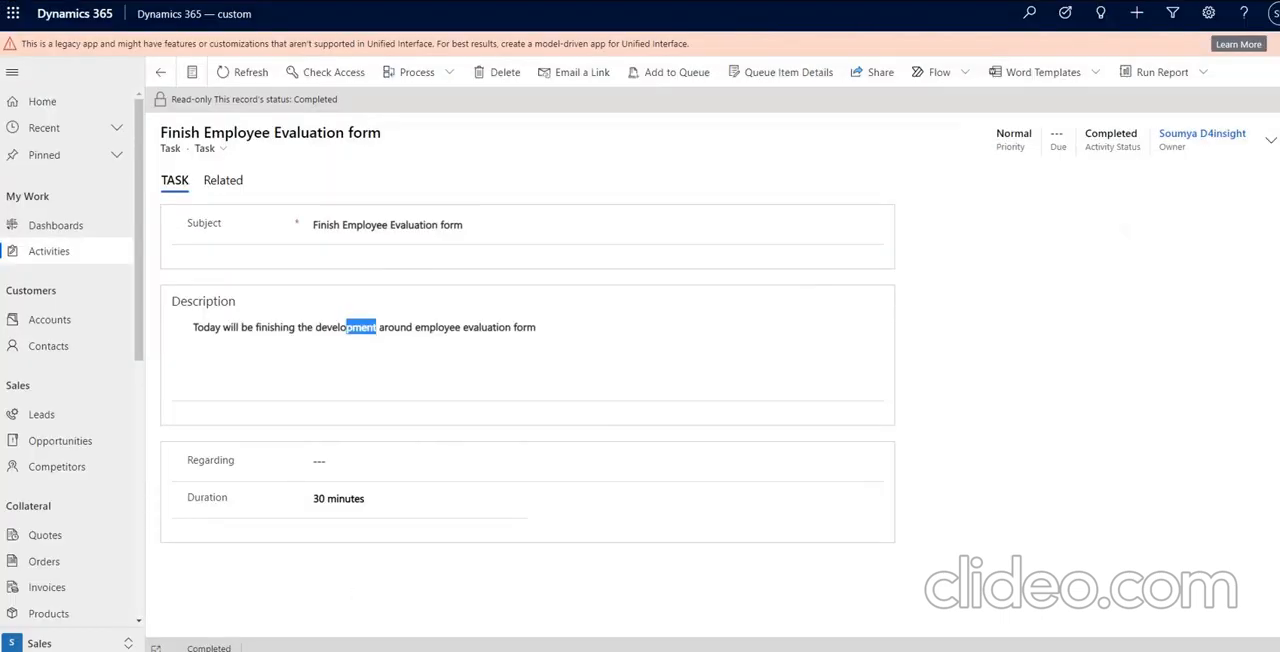
{"action": "left_click_drag", "start_coordinate": [192, 647], "coordinate": [244, 647]}
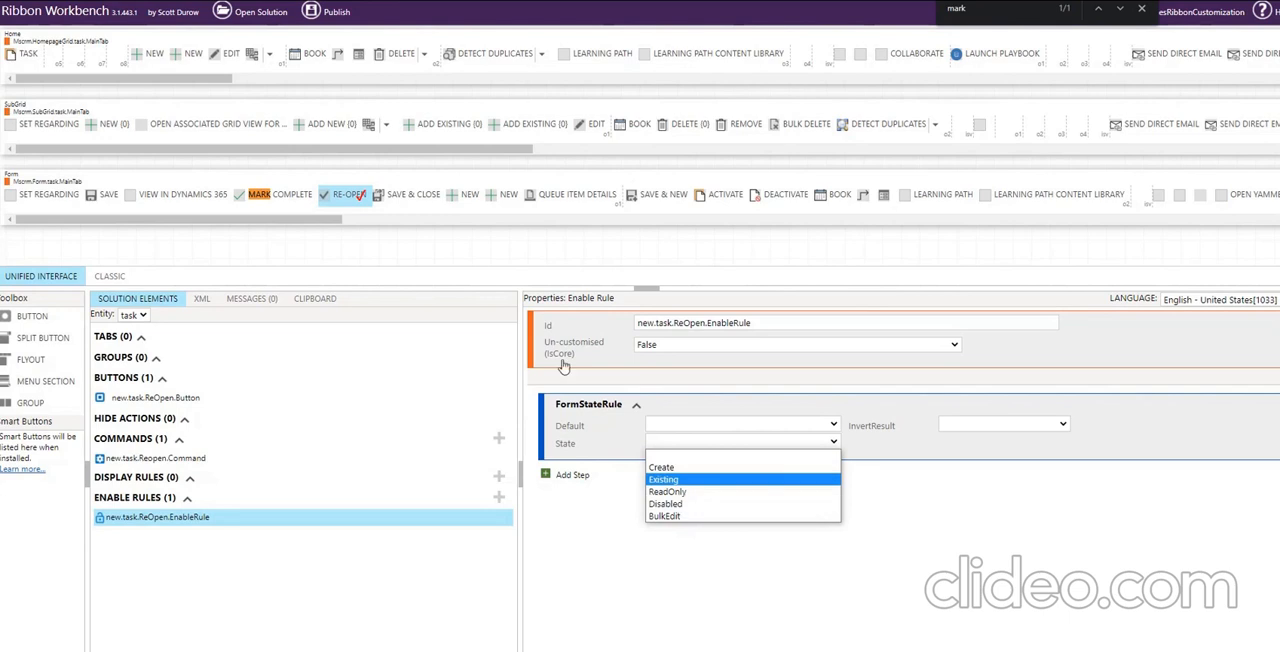
{"action": "key", "text": "Escape"}
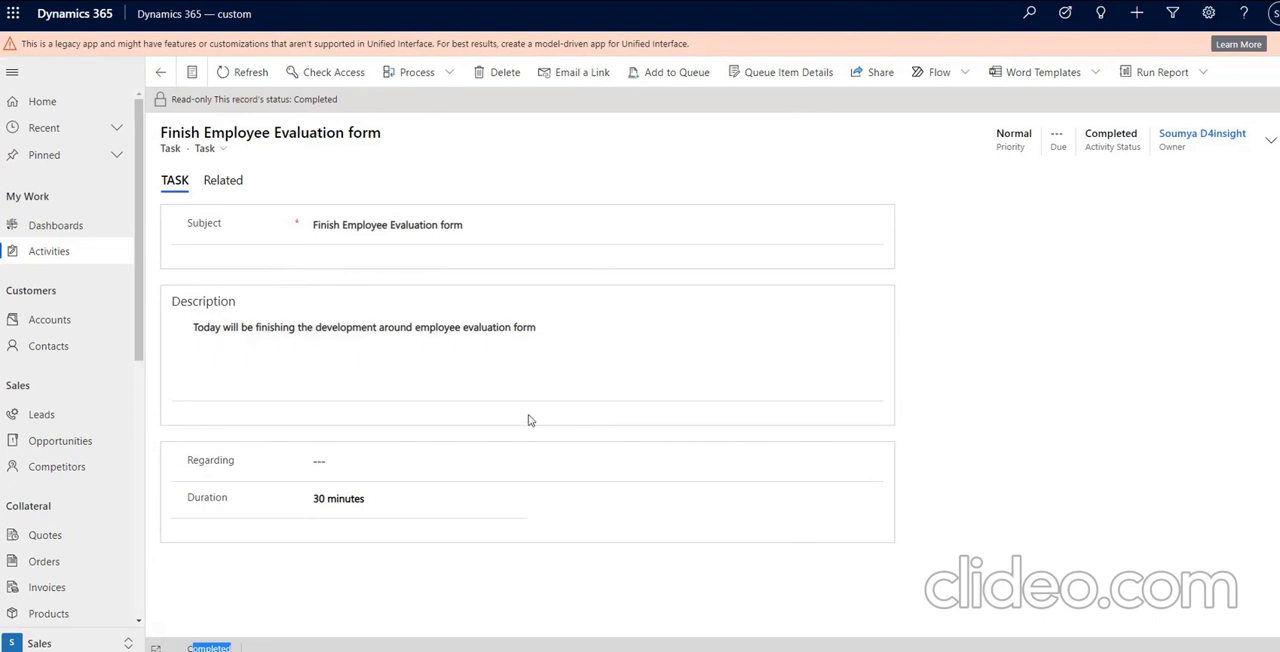
{"action": "left_click", "coordinate": [224, 80]}
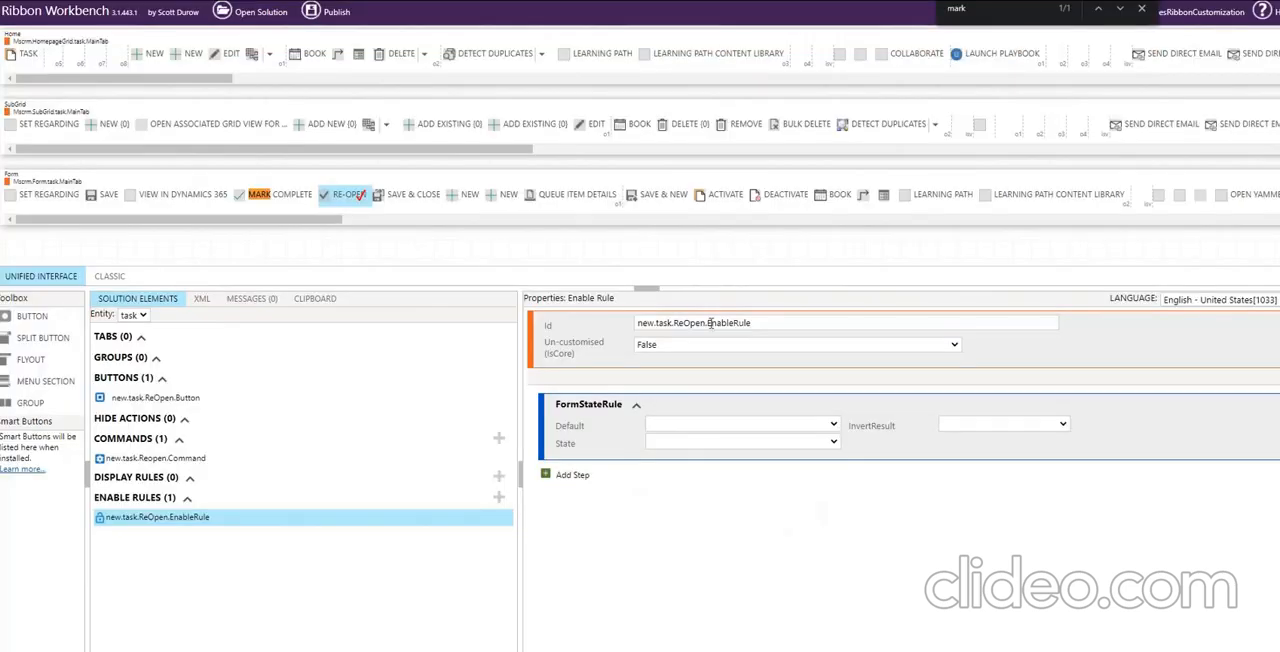
Set the FormStateRule's State to Disabled and its Default to False.
{"action": "left_click", "coordinate": [677, 443]}
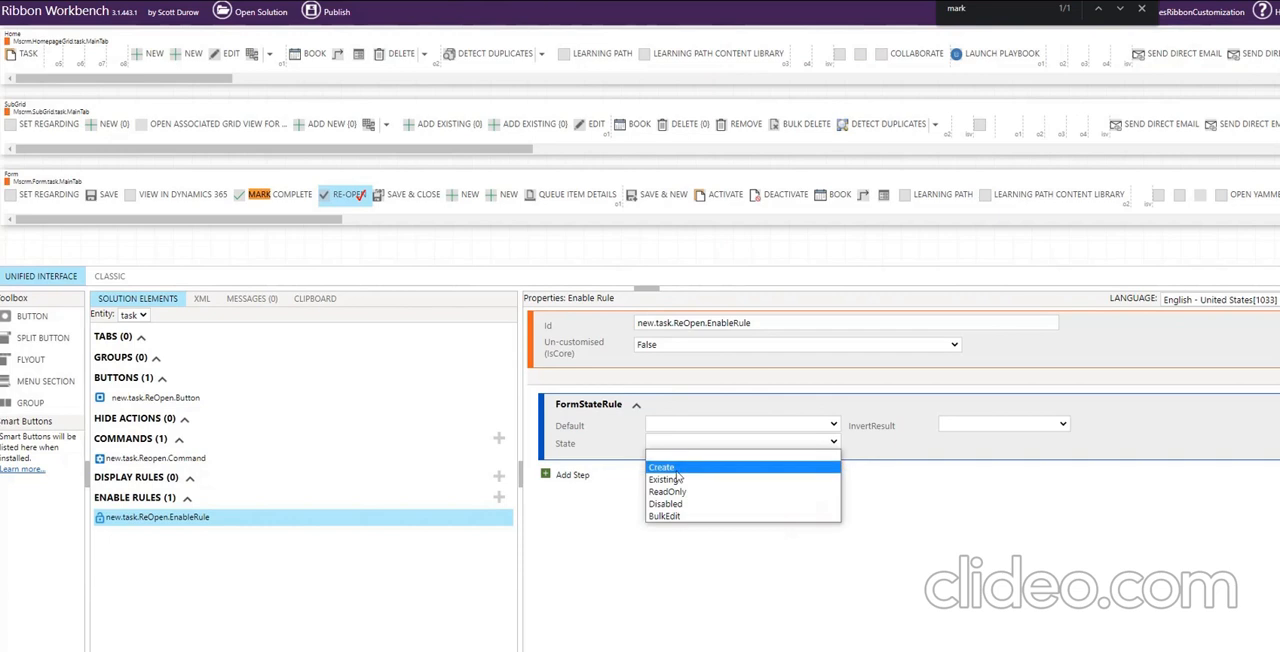
{"action": "left_click", "coordinate": [675, 504]}
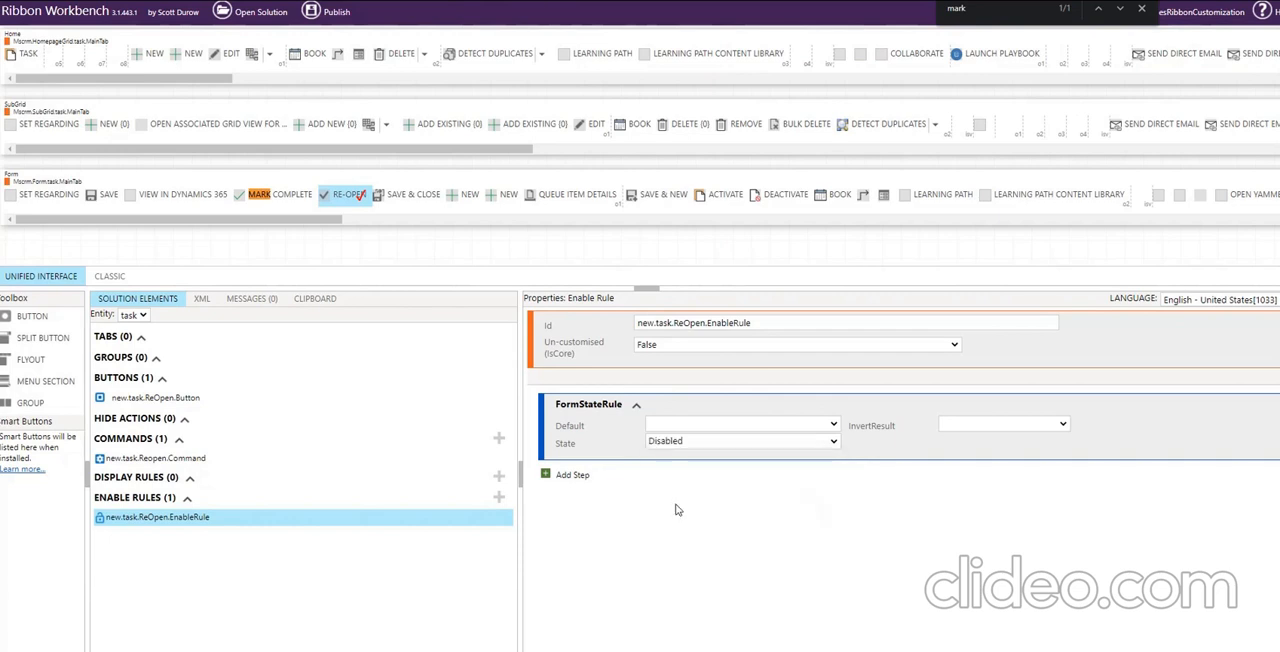
{"action": "left_click", "coordinate": [690, 426]}
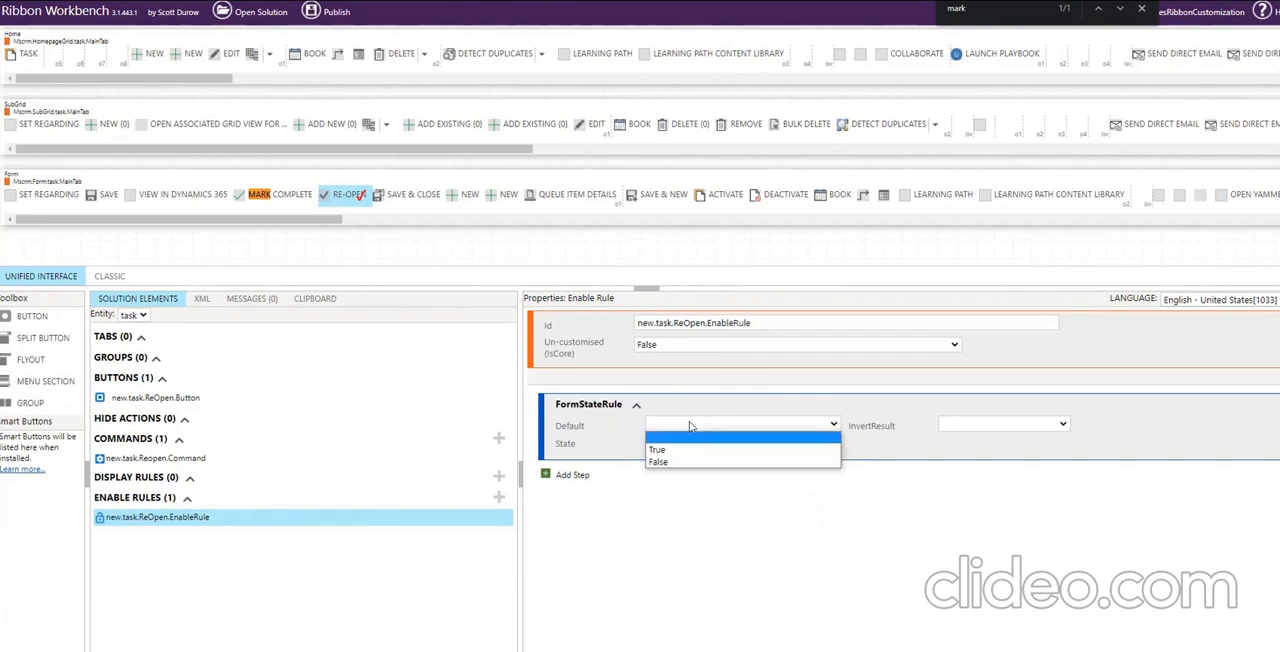
{"action": "left_click", "coordinate": [675, 462]}
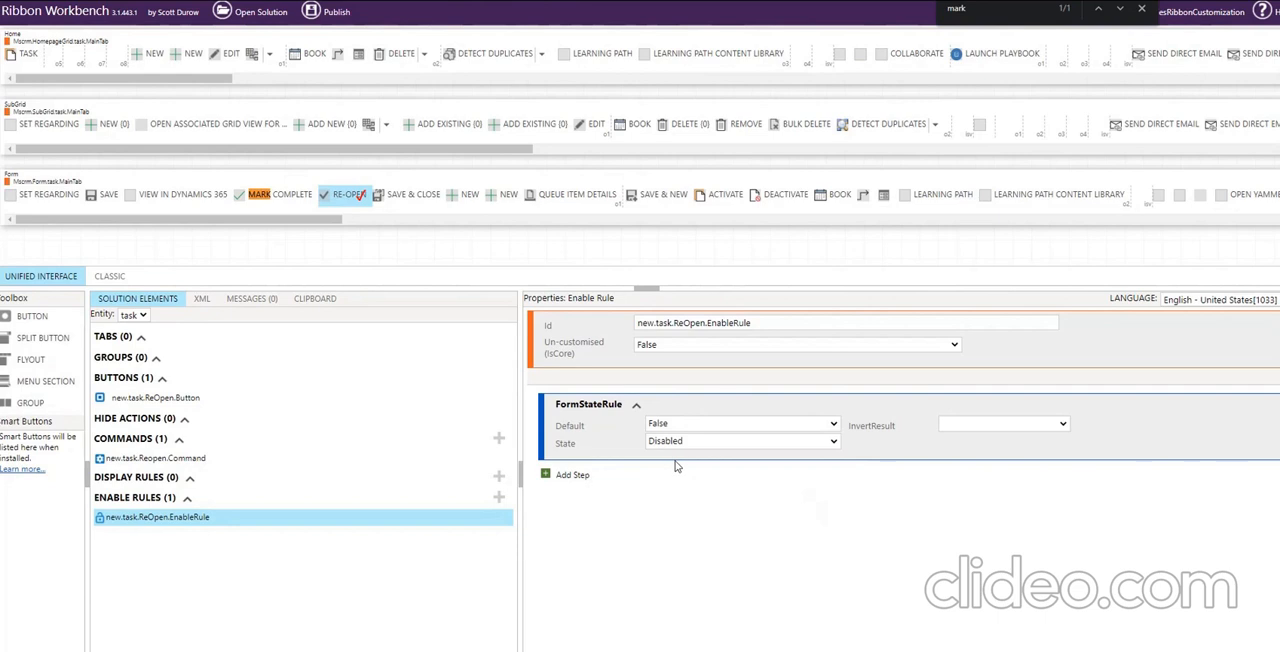
Add a RecordPrivilegeRule step to the enable rule, and open the signed-in user's account menu on the Dynamics 365 task page.
{"action": "left_click", "coordinate": [576, 480]}
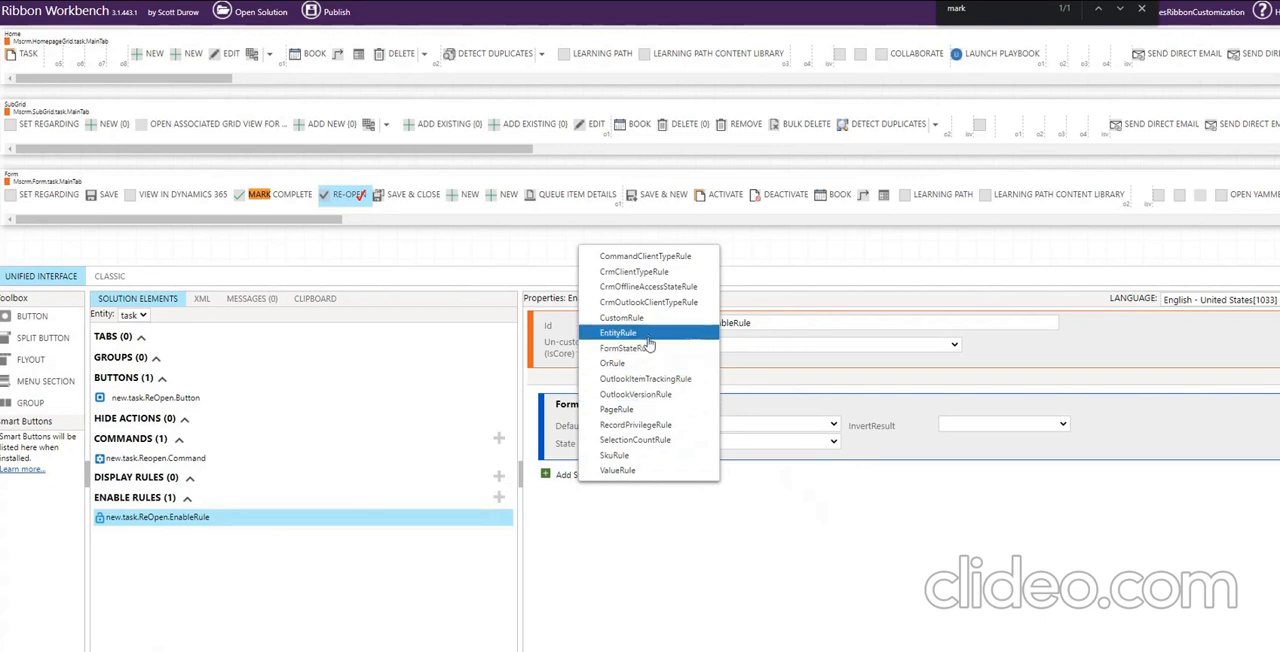
{"action": "left_click", "coordinate": [657, 428]}
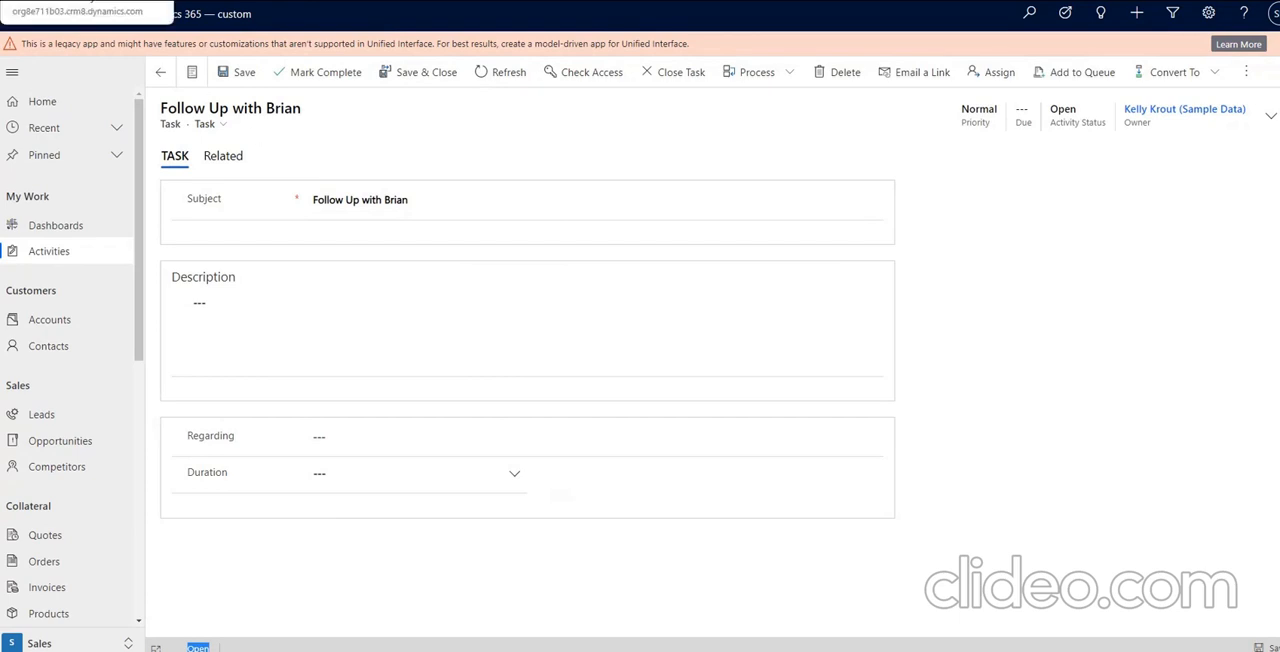
{"action": "left_click", "coordinate": [1275, 18]}
{"action": "left_click", "coordinate": [1188, 215]}
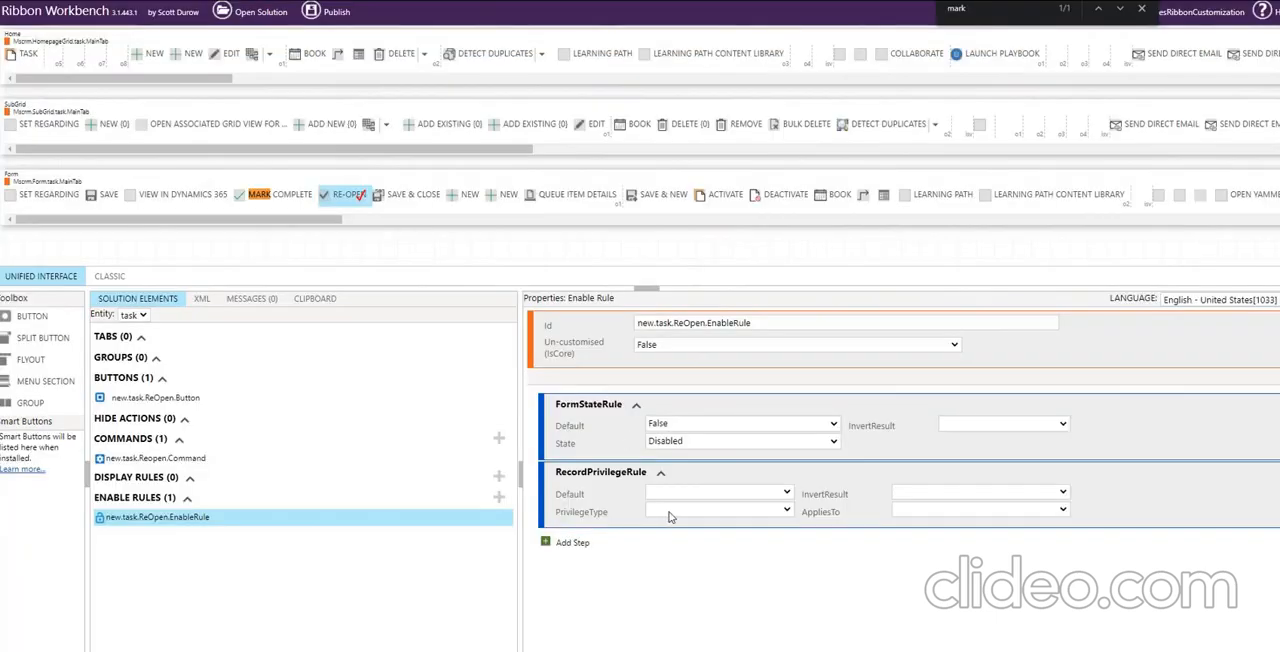
Set the RecordPrivilegeRule's PrivilegeType to Write and AppliesTo to PrimaryEntity.
{"action": "left_click", "coordinate": [670, 512]}
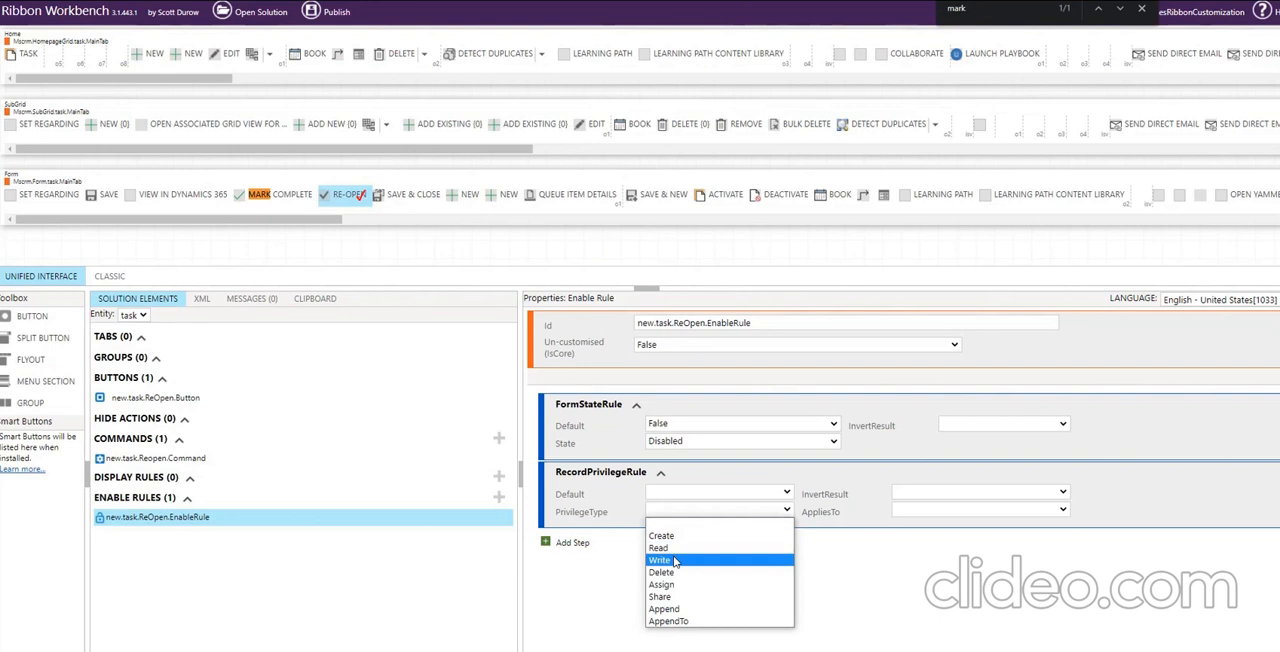
{"action": "left_click", "coordinate": [673, 560]}
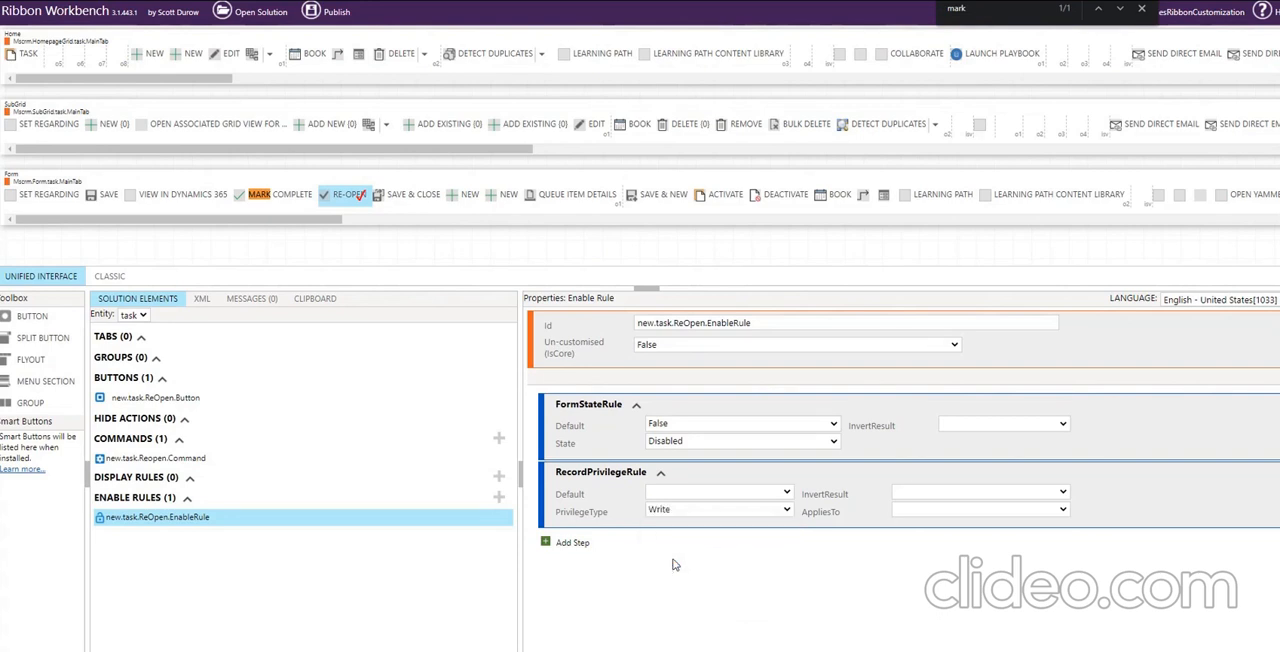
{"action": "left_click", "coordinate": [929, 512]}
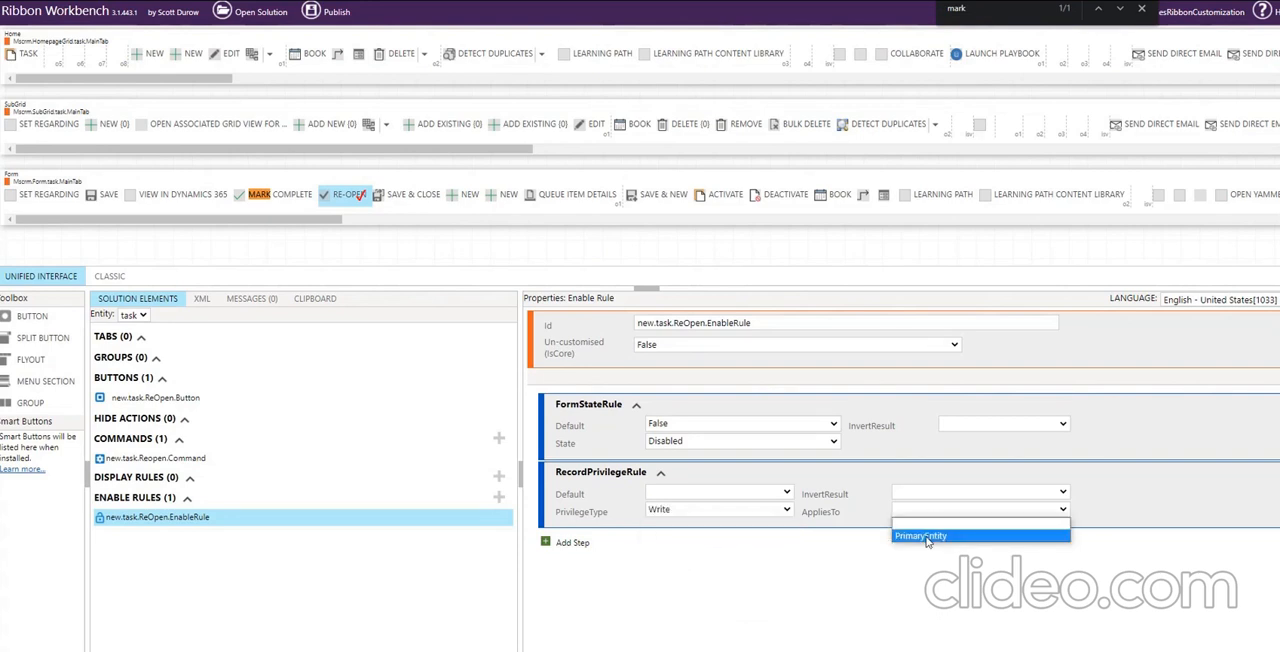
{"action": "left_click", "coordinate": [926, 537]}
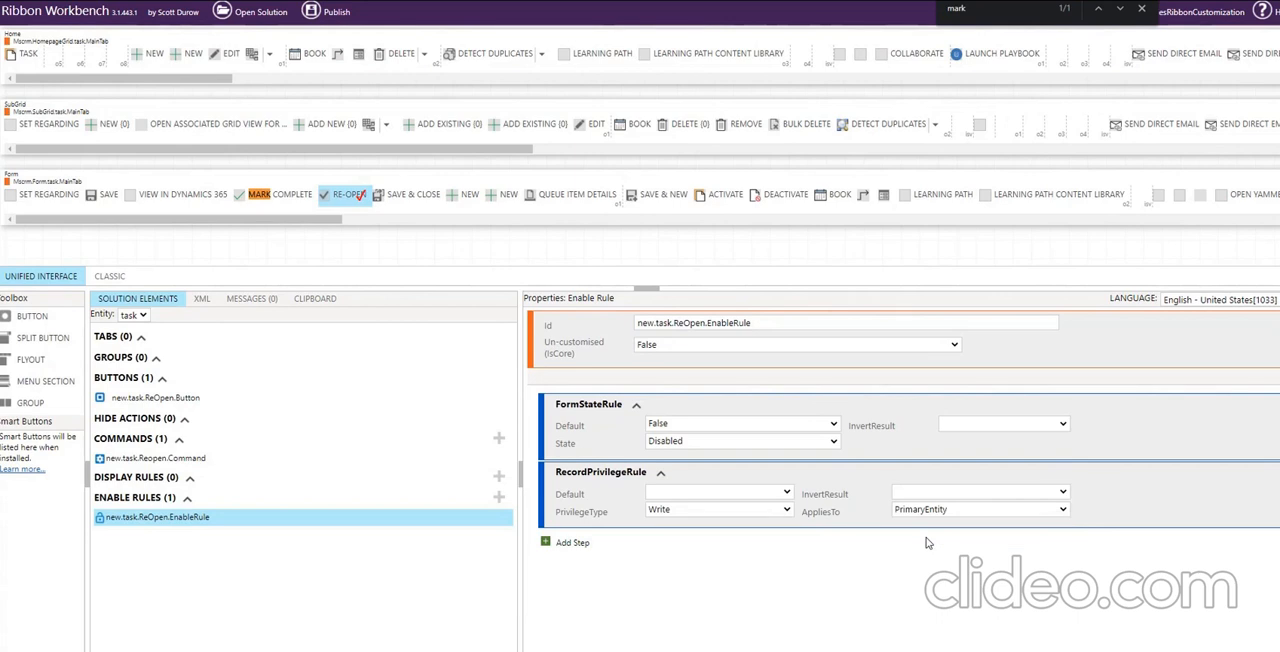
Choose a Default value for the RecordPrivilegeRule, and publish the task ribbon customizations.
{"action": "left_click", "coordinate": [679, 494]}
{"action": "left_click", "coordinate": [666, 531]}
{"action": "left_click", "coordinate": [185, 461]}
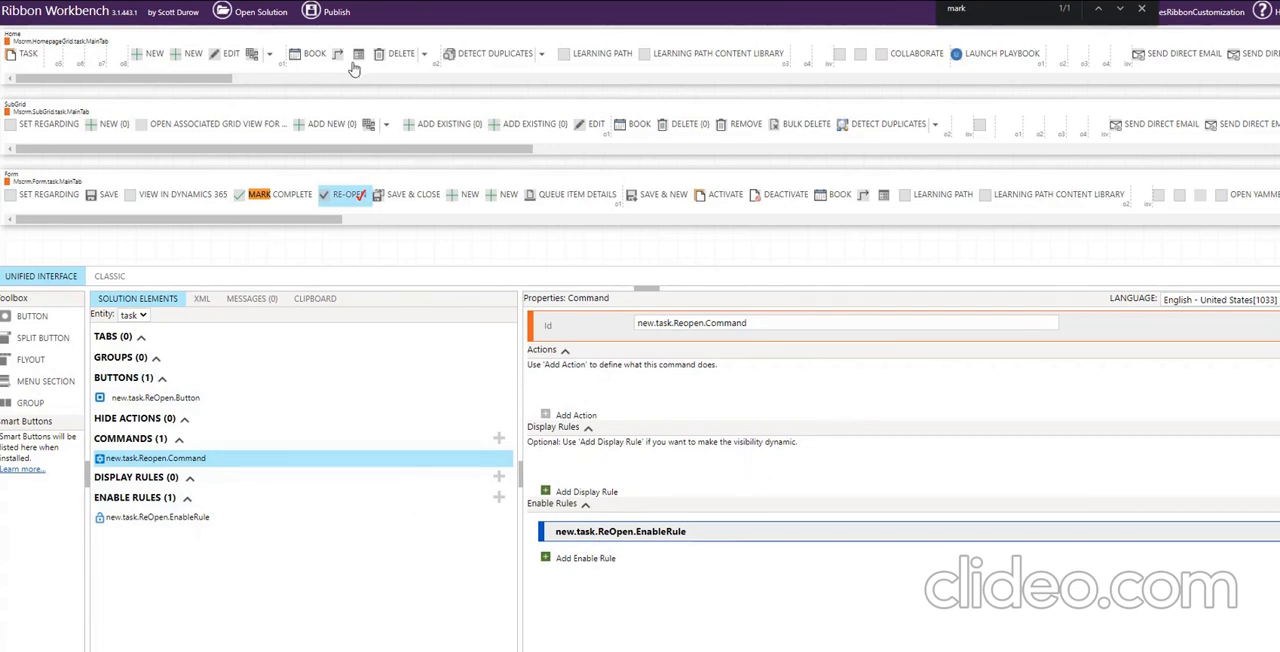
{"action": "left_click", "coordinate": [314, 14]}
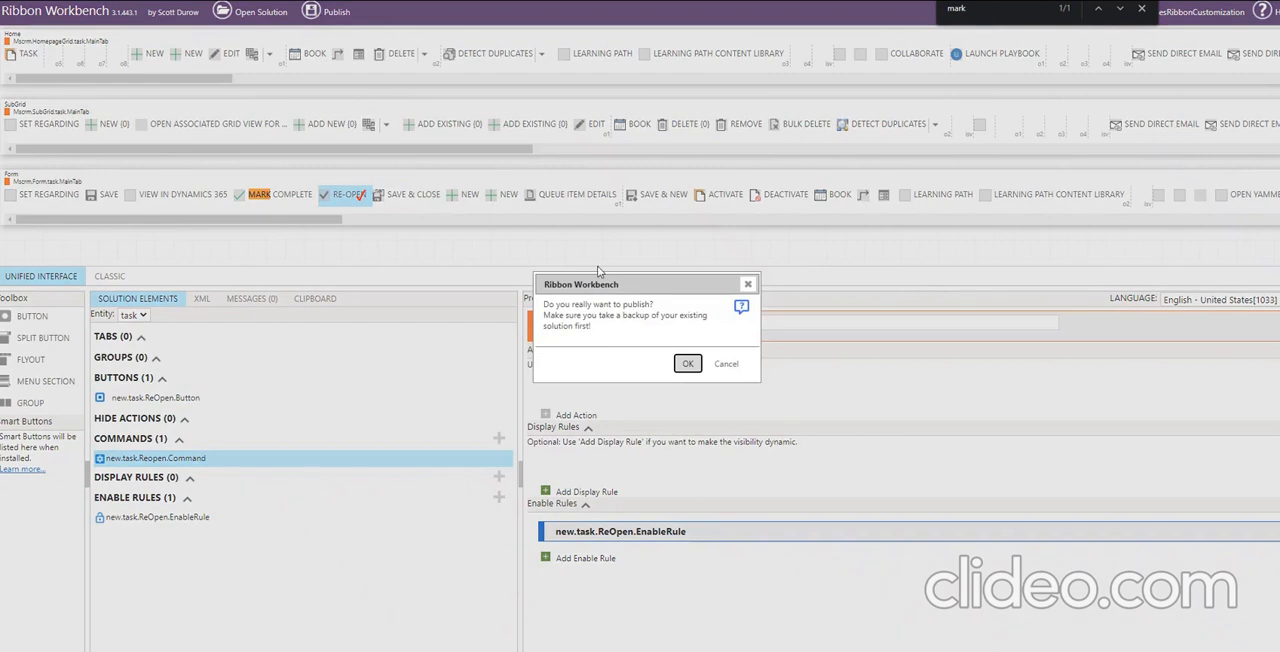
{"action": "left_click", "coordinate": [687, 366]}
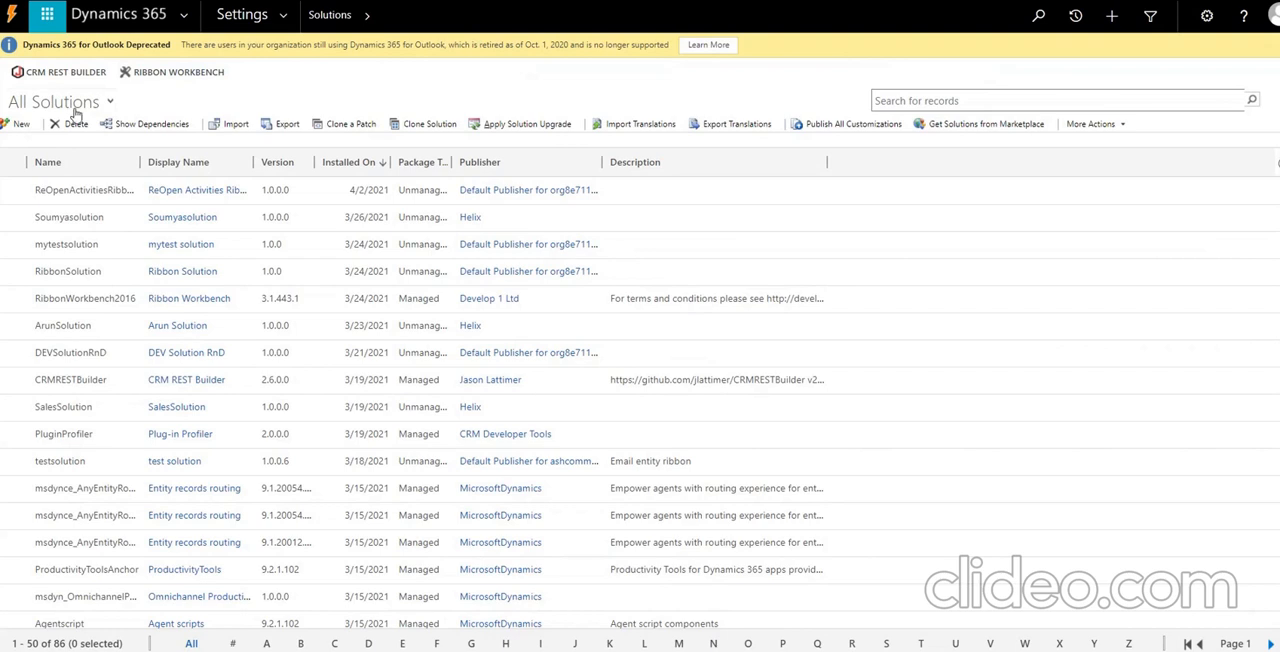
Open mytestsolution from the Dynamics 365 solutions list and start a new web resource in it.
{"action": "double_click", "coordinate": [120, 245]}
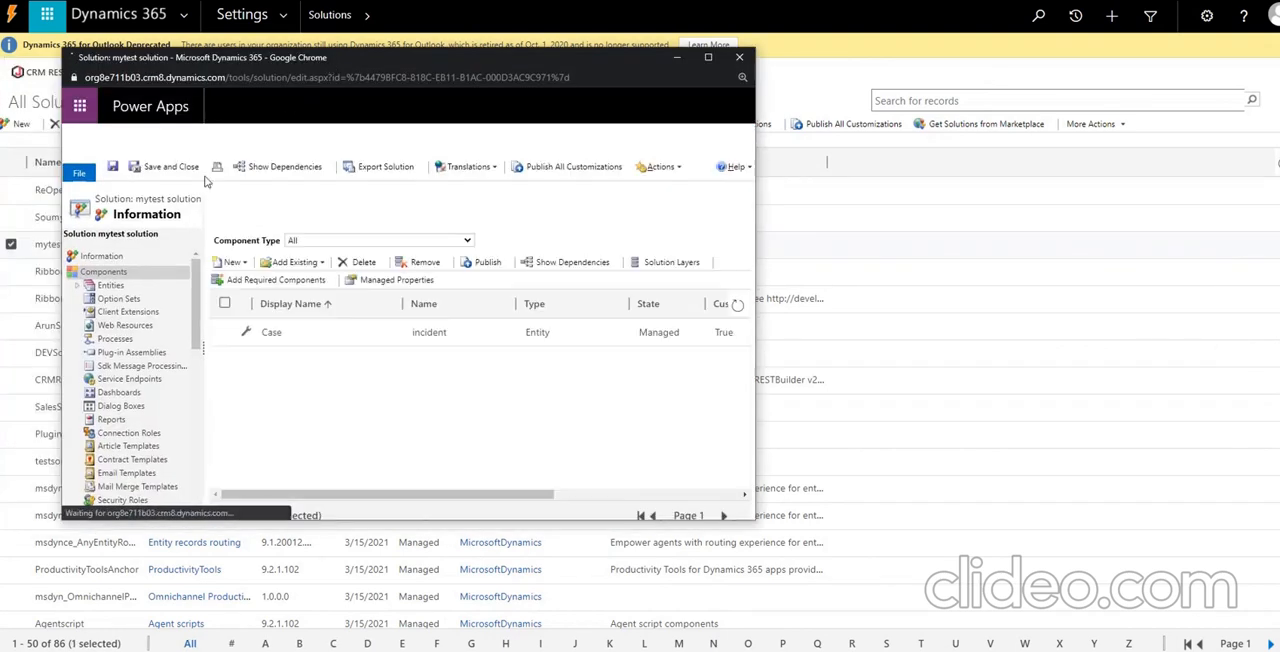
{"action": "left_click", "coordinate": [268, 263]}
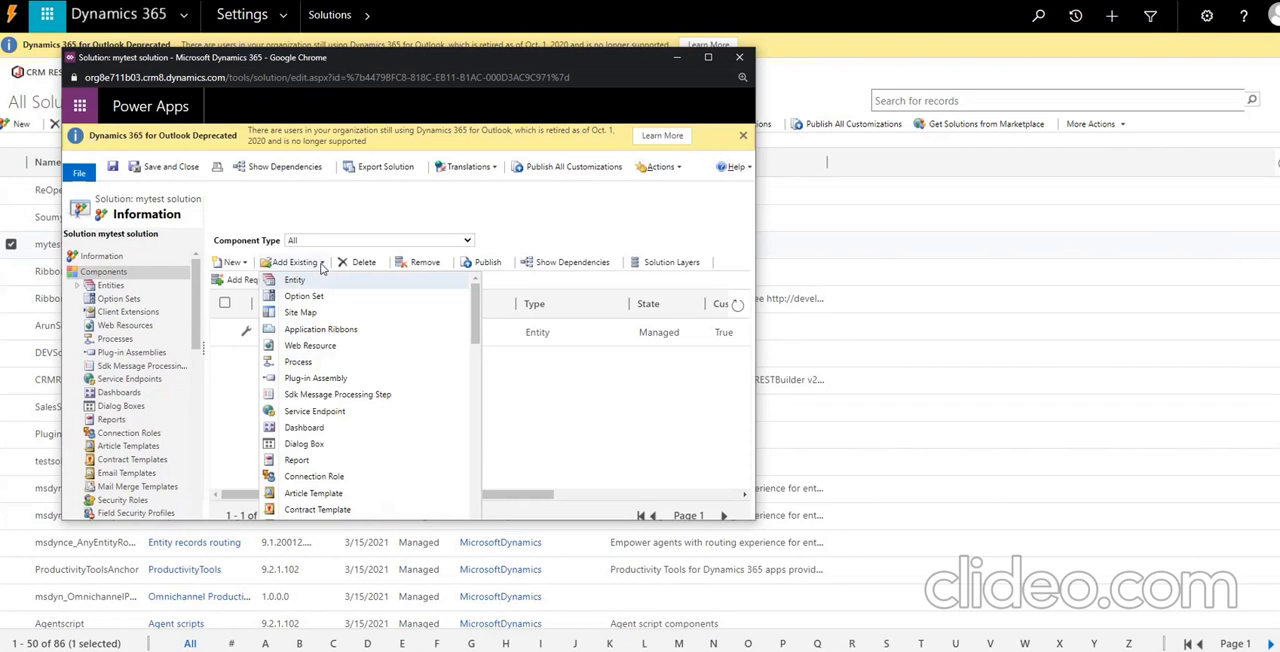
{"action": "left_click", "coordinate": [265, 263]}
{"action": "left_click", "coordinate": [232, 262]}
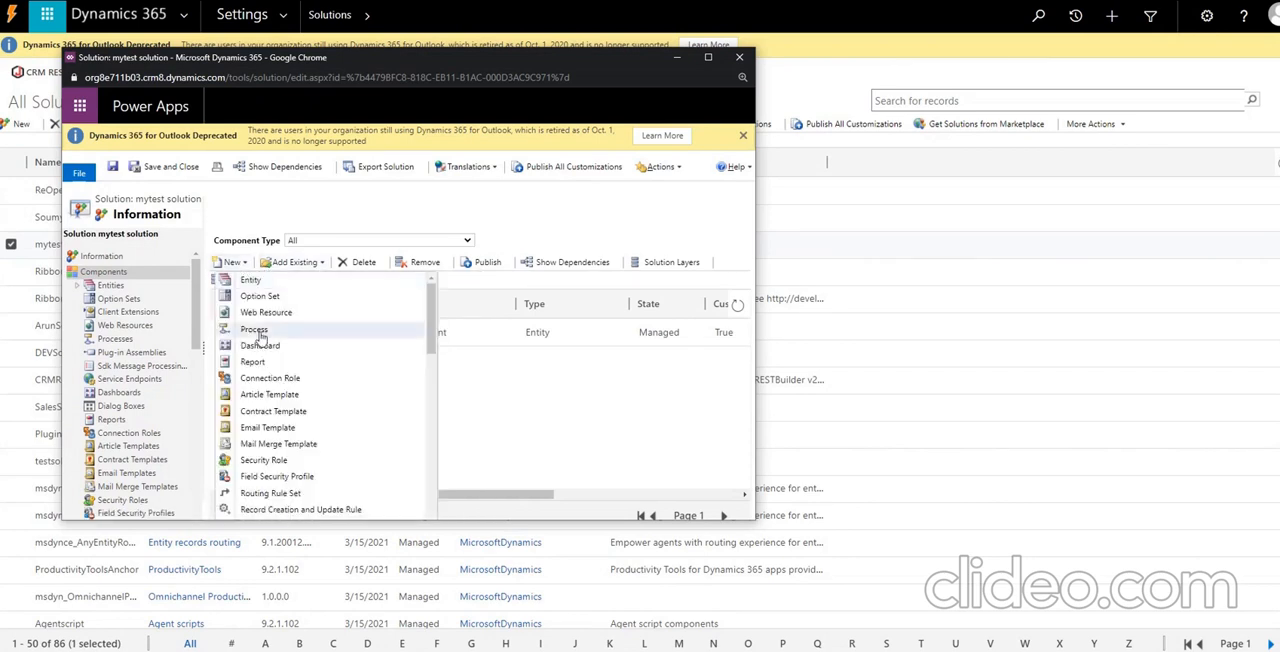
{"action": "left_click", "coordinate": [268, 313]}
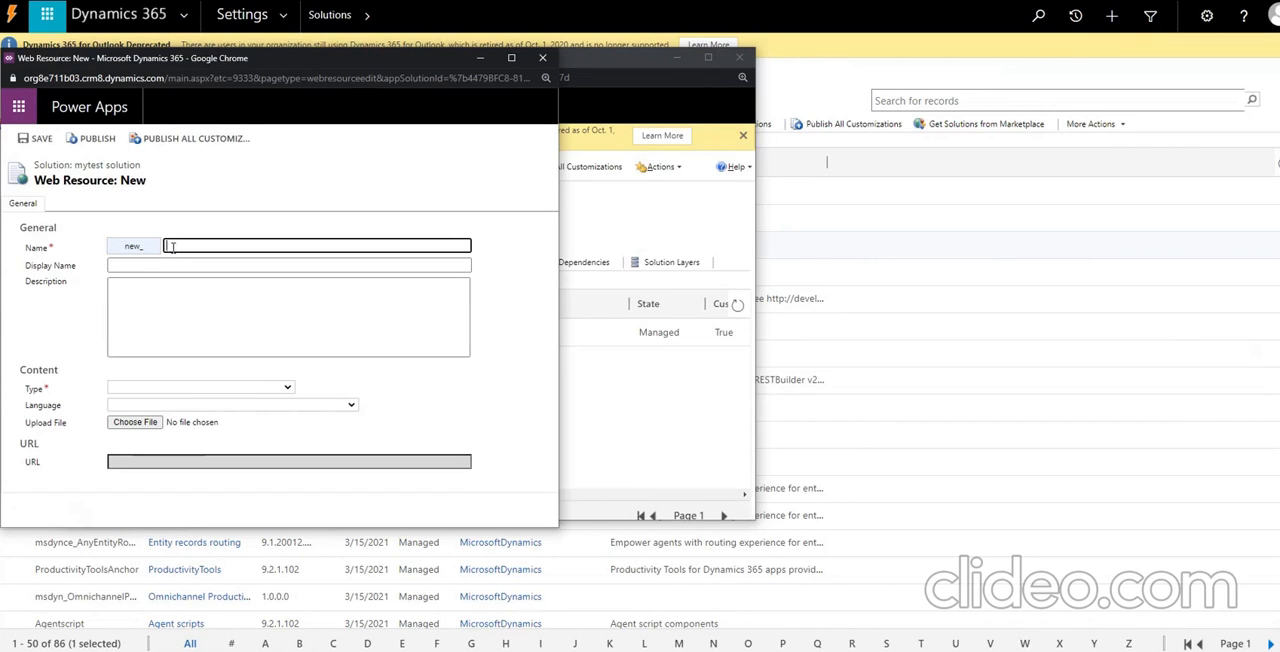
Name the new web resource /script/common/reopenactivity.js, after the new_ prefix.
{"action": "type", "text": "/script"}
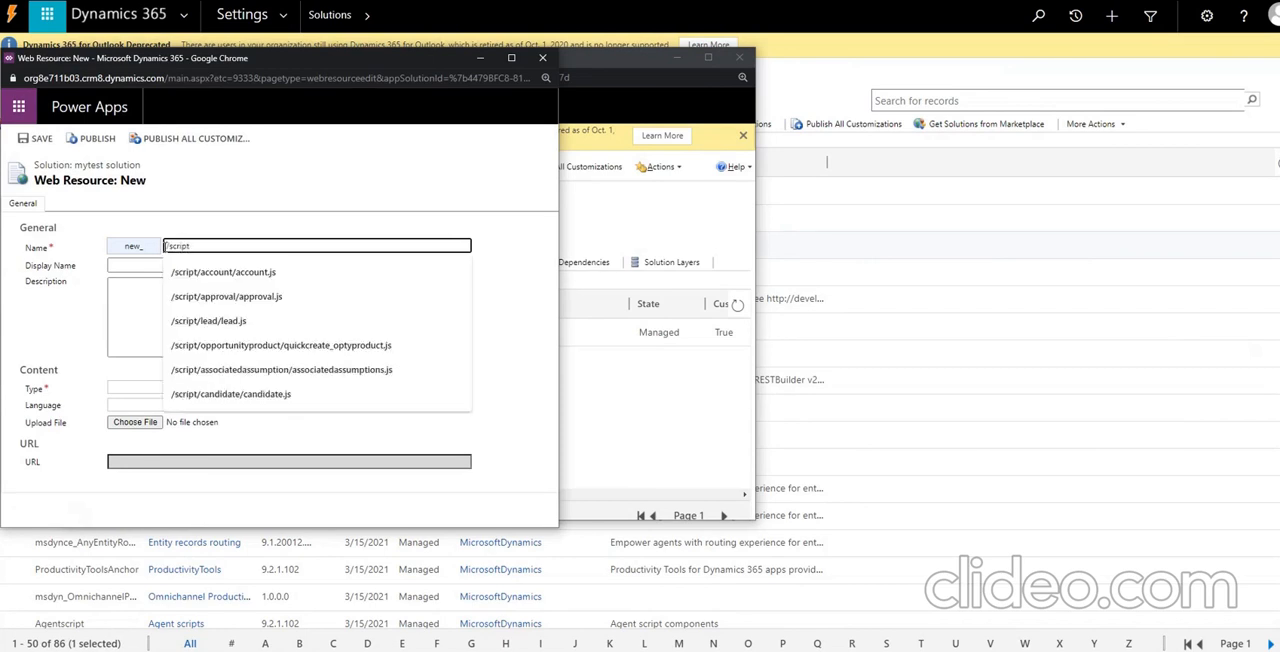
{"action": "type", "text": "/reopen"}
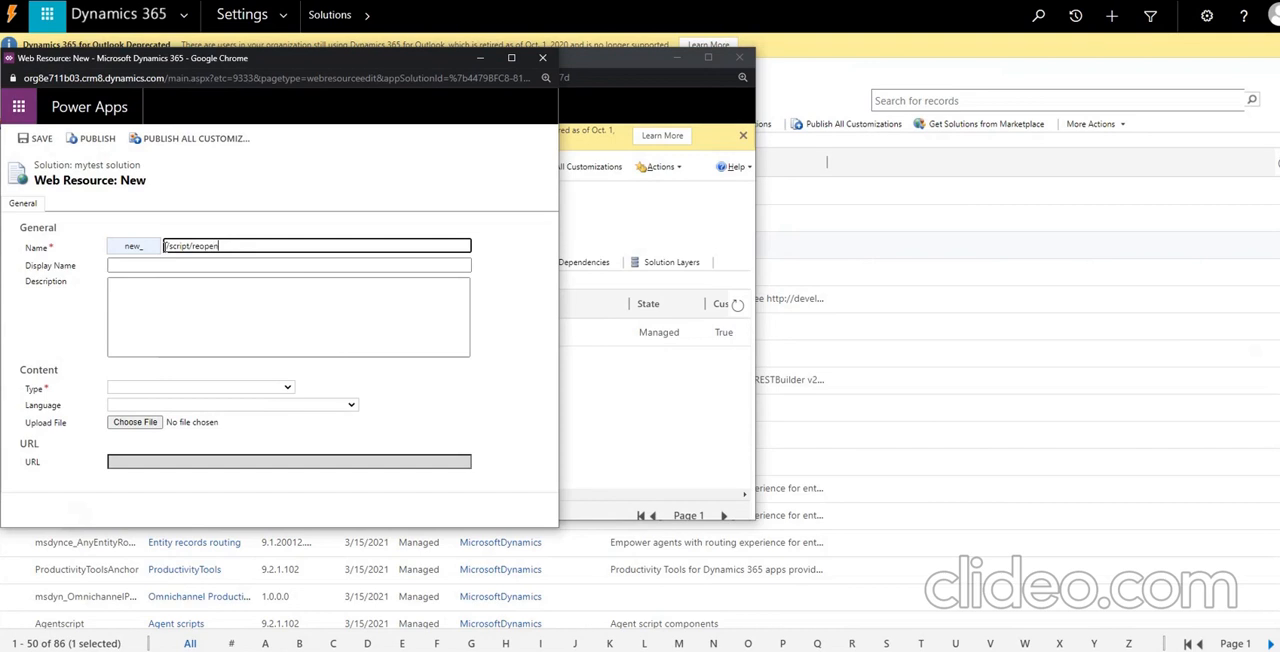
{"action": "key", "text": "BackSpace"}
{"action": "key", "text": "BackSpace"}
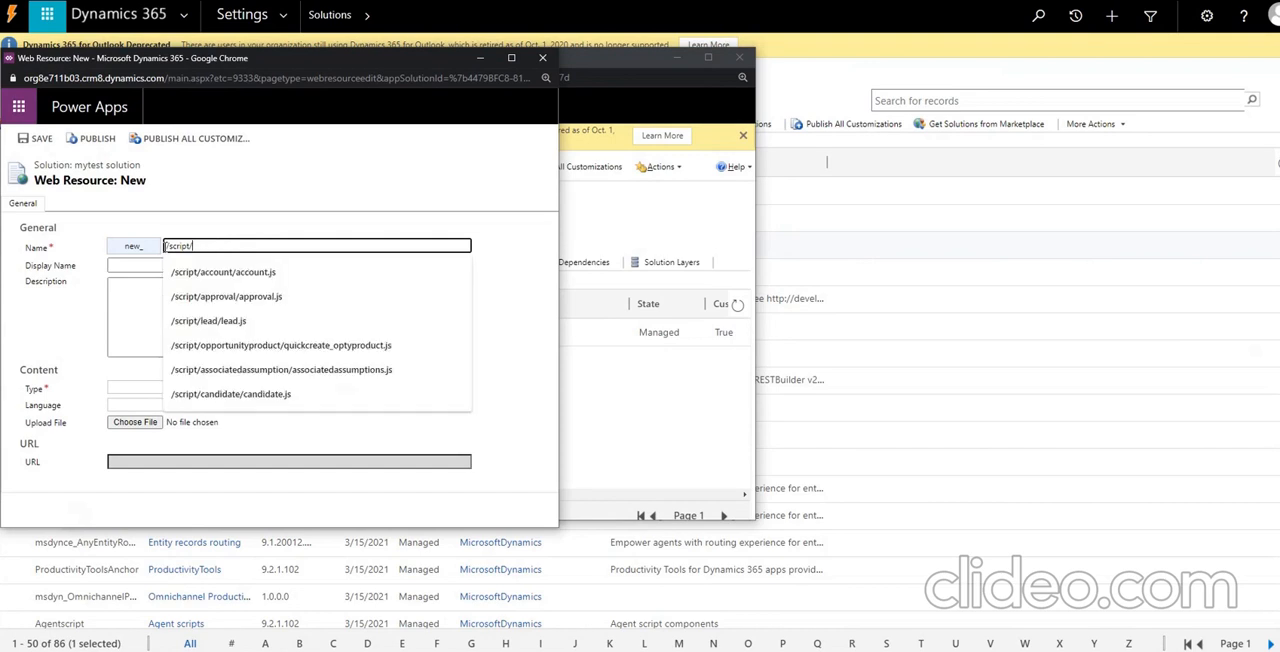
{"action": "type", "text": "common/"}
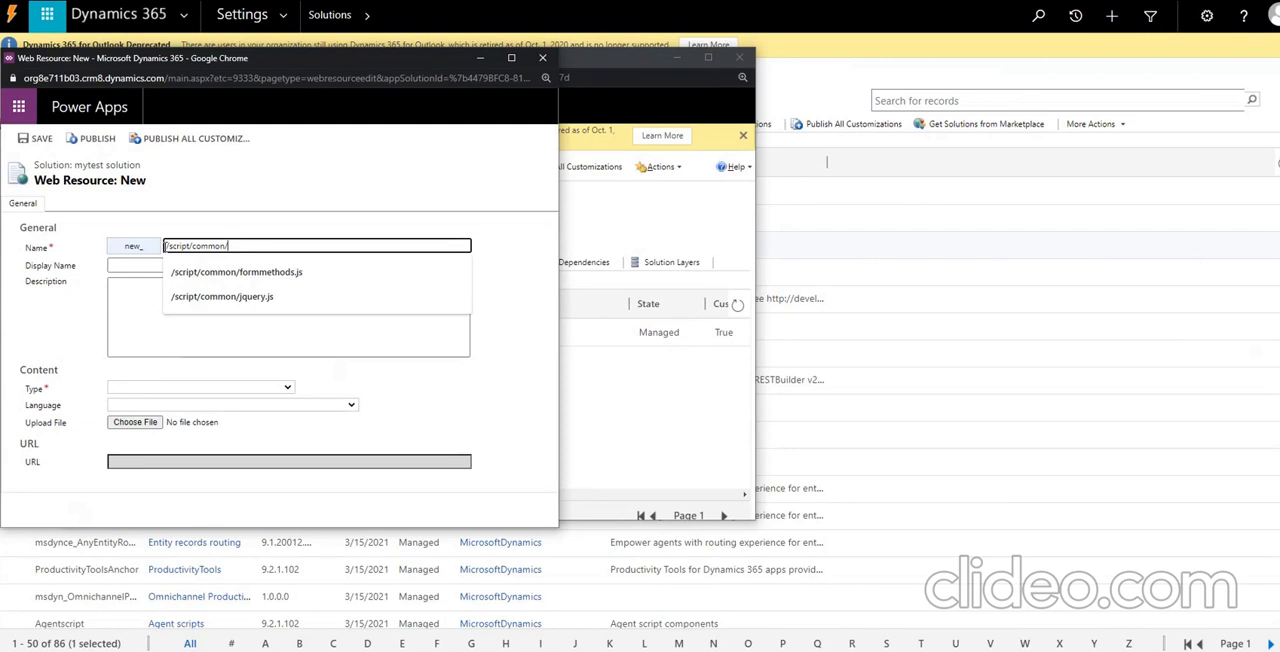
{"action": "type", "text": "reopenactivity.js"}
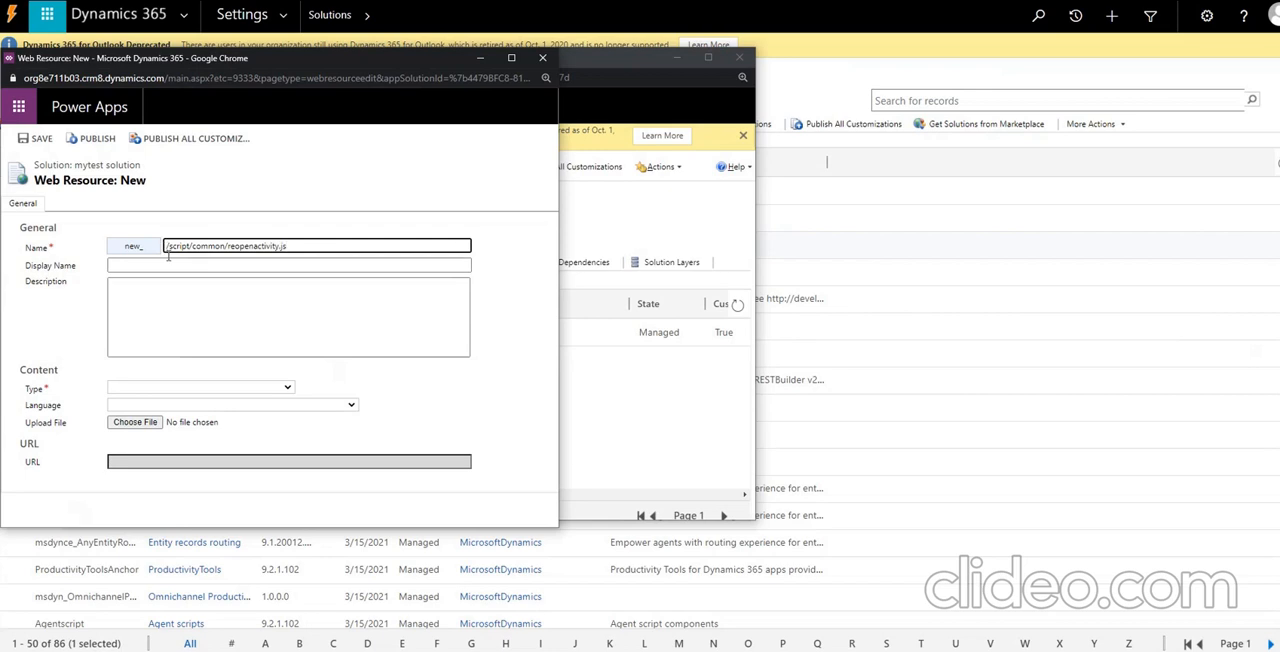
Set the web resource's display name to Re-Open Activity Js.
{"action": "left_click", "coordinate": [187, 266]}
{"action": "type", "text": "Re O"}
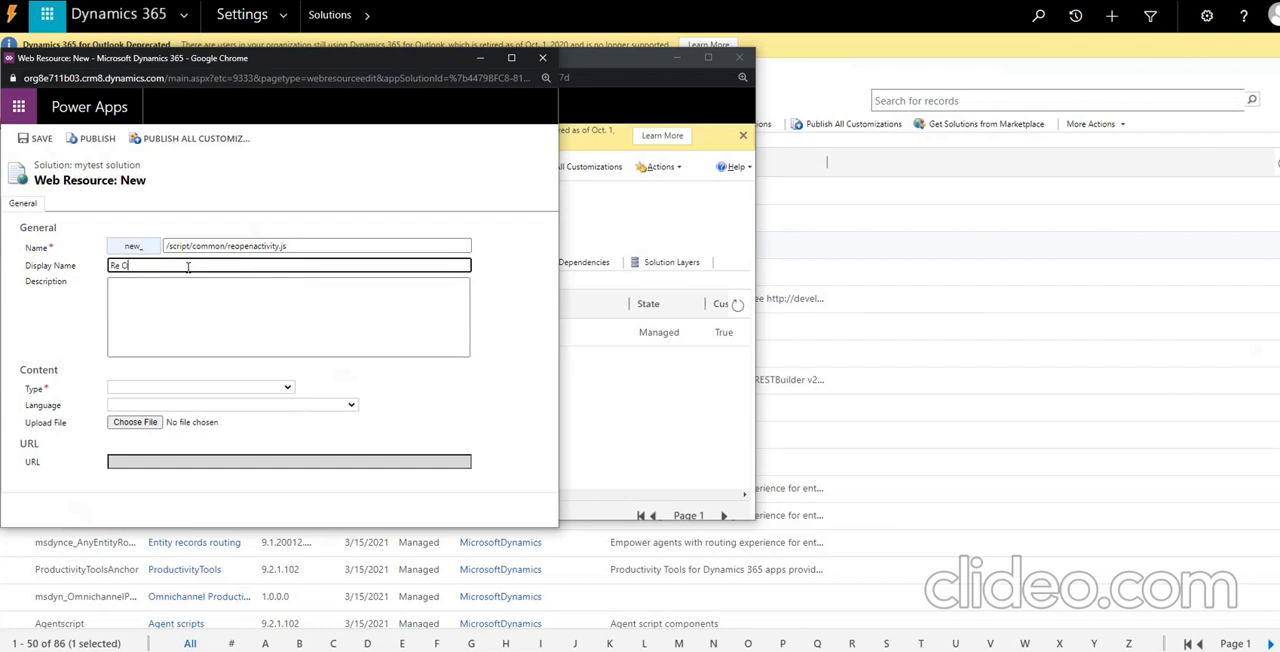
{"action": "key", "text": "BackSpace"}
{"action": "key", "text": "BackSpace"}
{"action": "type", "text": "-O"}
Set the web resource's type to Script (JScript) and its language to English, and open its text editor.
{"action": "left_click", "coordinate": [114, 388]}
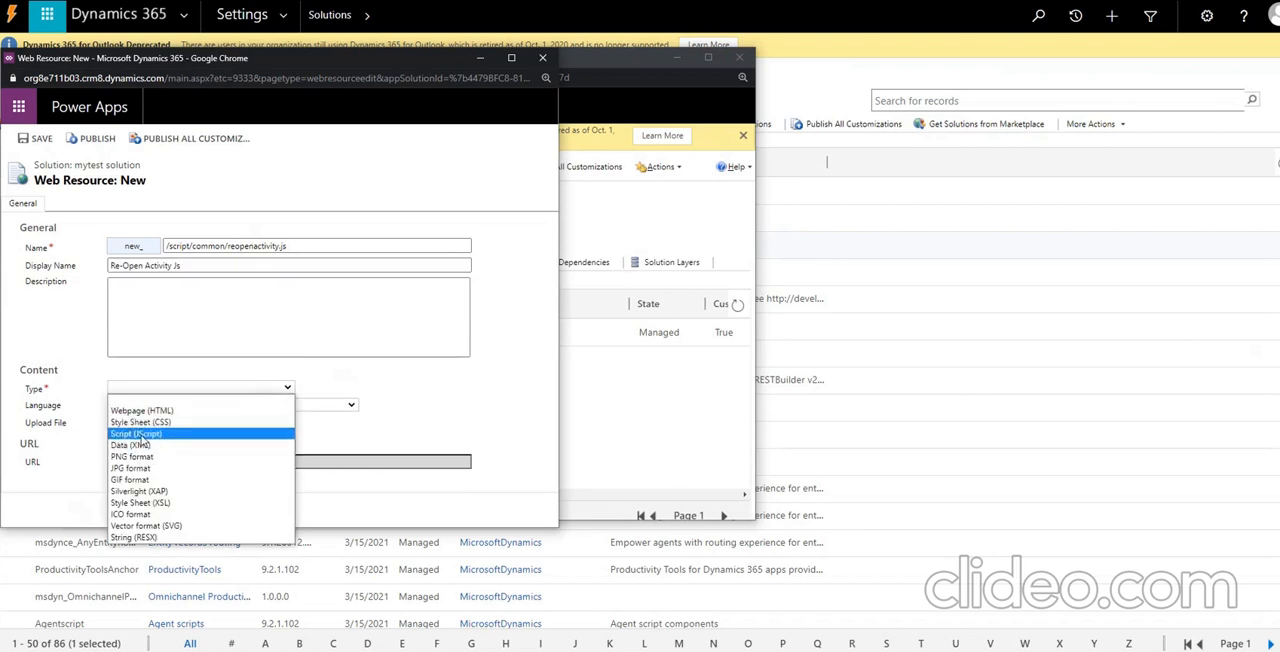
{"action": "left_click", "coordinate": [136, 435]}
{"action": "left_click", "coordinate": [140, 406]}
{"action": "left_click", "coordinate": [138, 428]}
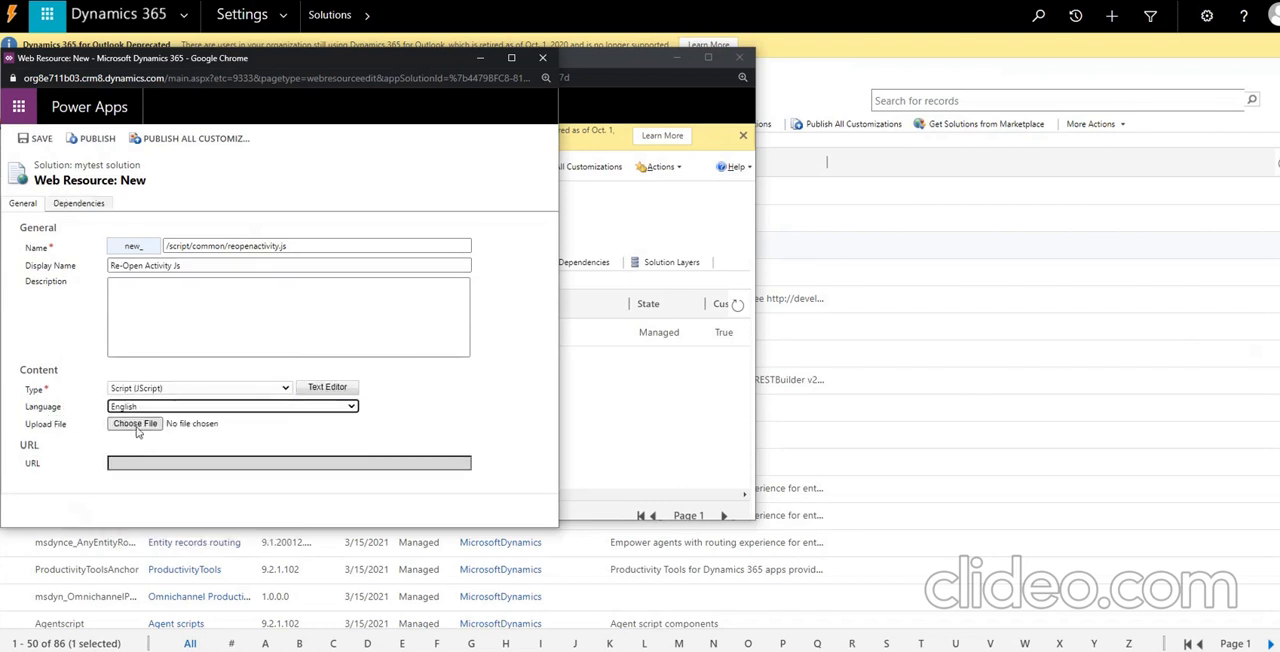
{"action": "left_click", "coordinate": [327, 387]}
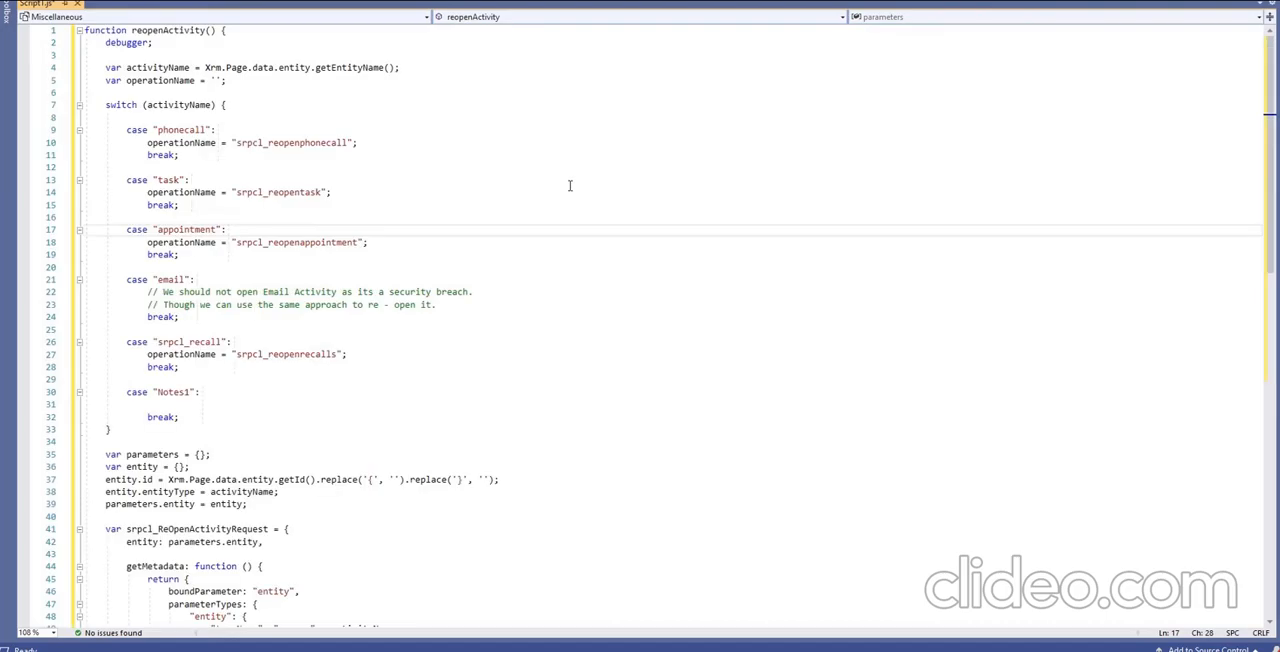
In the reopenActivity script in Visual Studio, replace the srpcl prefix with new in the phonecall, task and appointment operation names.
{"action": "double_click", "coordinate": [162, 31]}
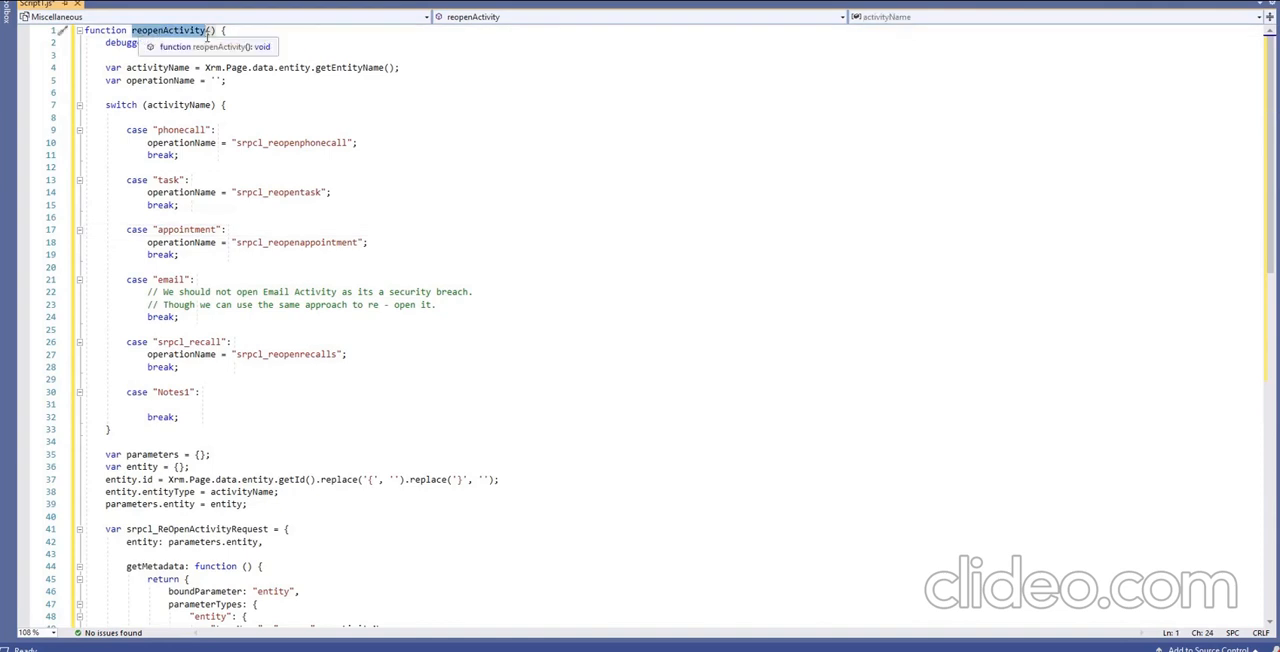
{"action": "left_click", "coordinate": [336, 42]}
{"action": "double_click", "coordinate": [143, 67]}
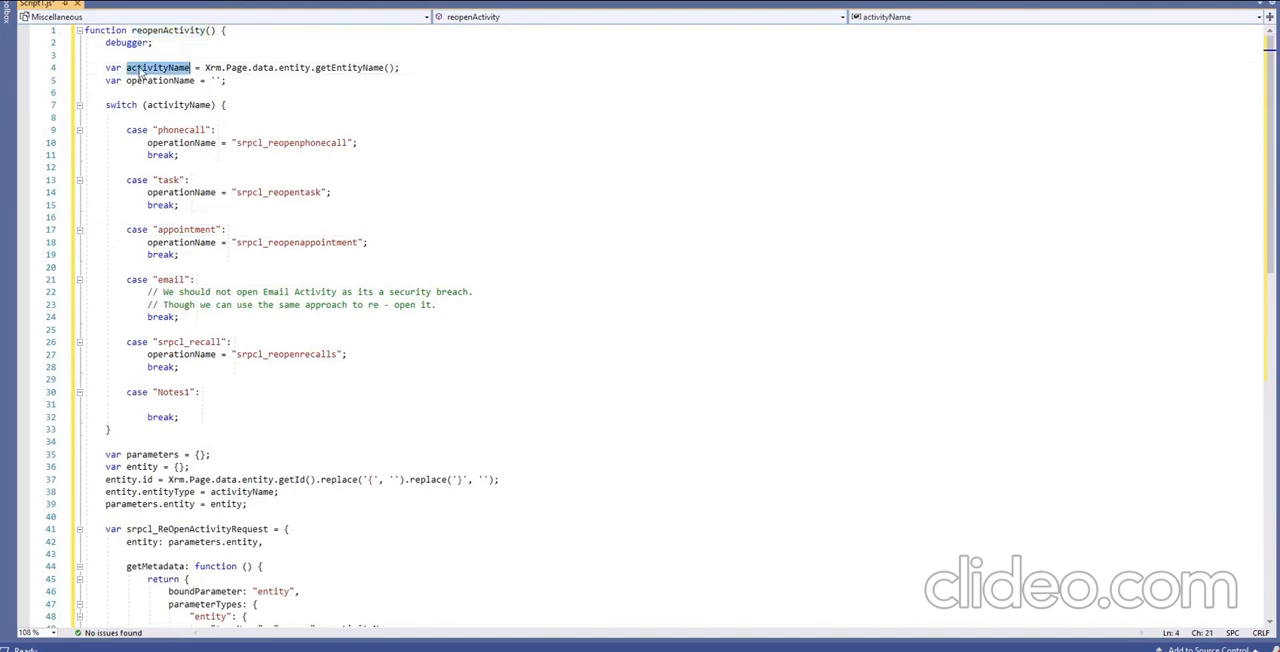
{"action": "left_click_drag", "start_coordinate": [206, 67], "coordinate": [402, 68]}
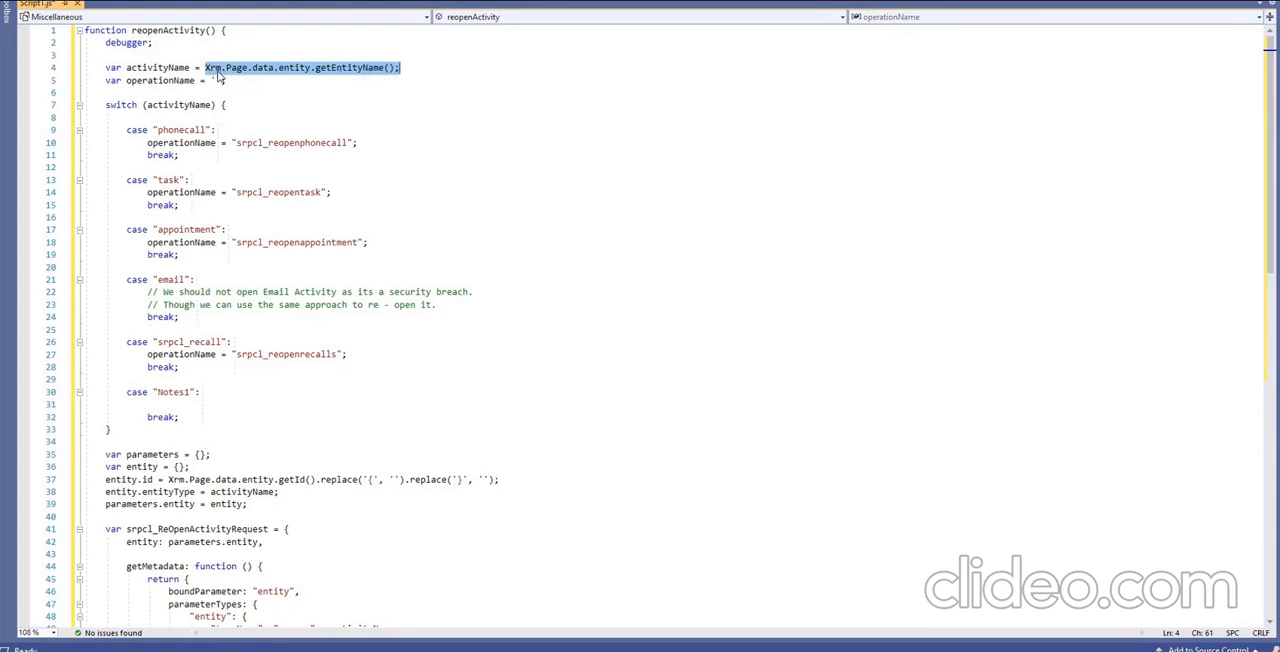
{"action": "left_click_drag", "start_coordinate": [264, 143], "coordinate": [238, 143]}
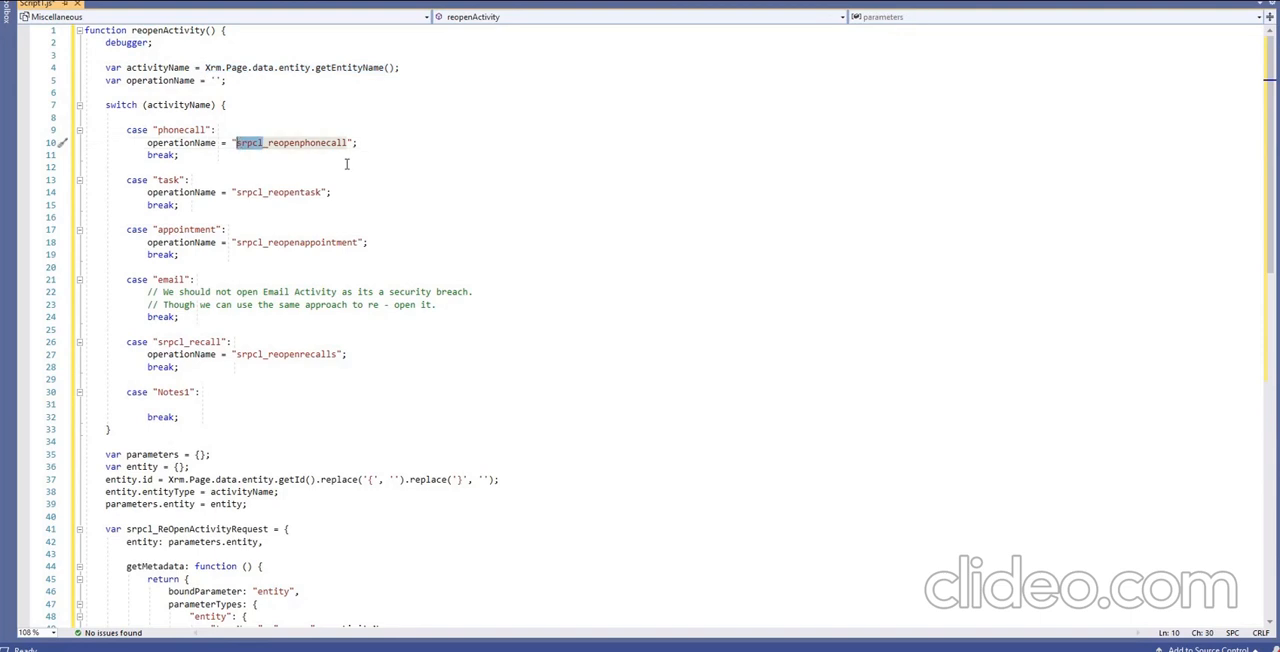
{"action": "type", "text": "new"}
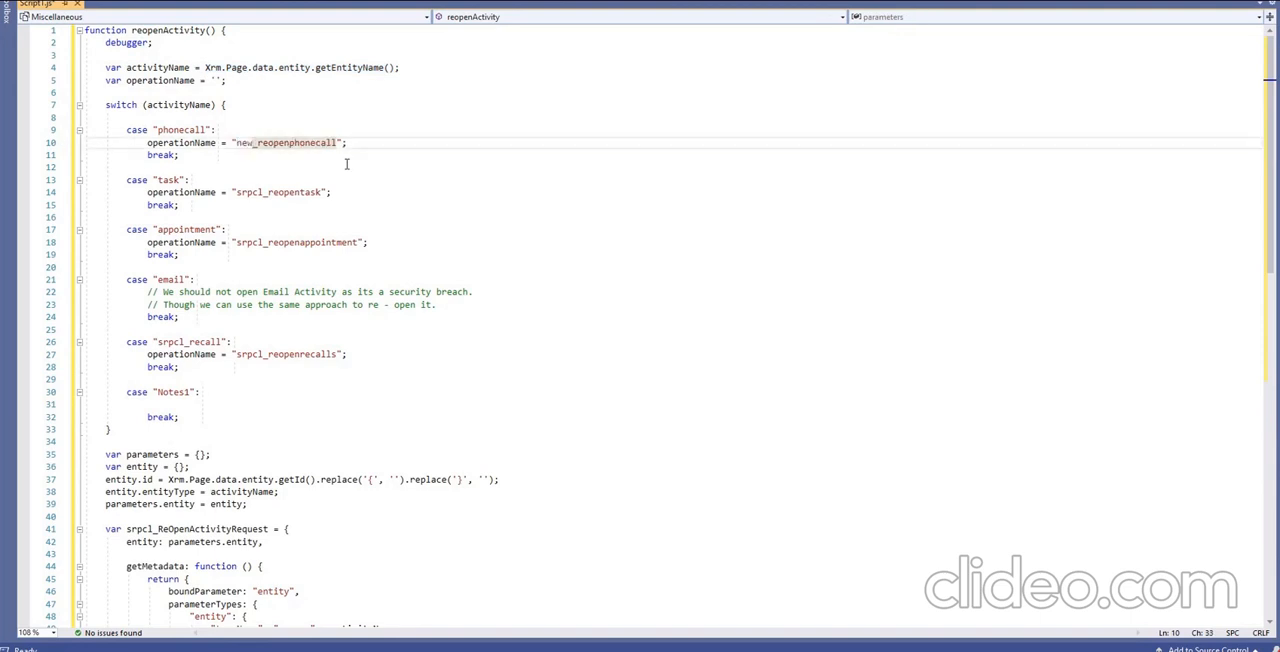
{"action": "left_click_drag", "start_coordinate": [264, 192], "coordinate": [236, 192]}
{"action": "type", "text": "new"}
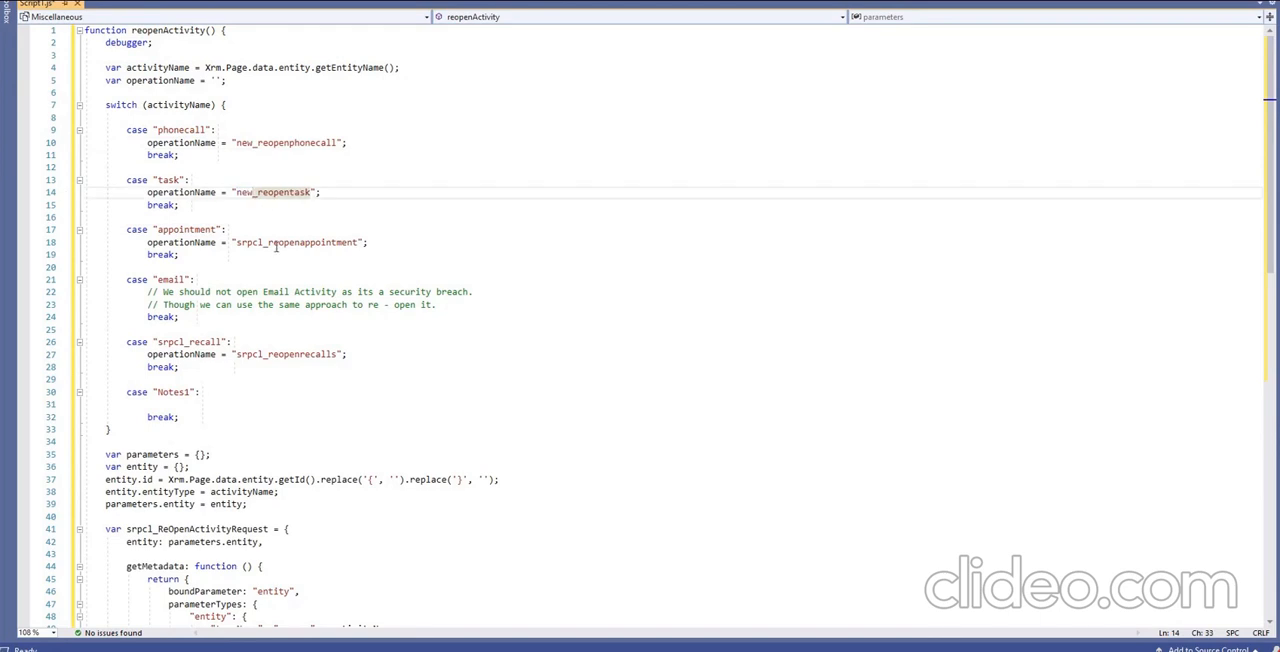
{"action": "left_click", "coordinate": [263, 242]}
{"action": "left_click_drag", "start_coordinate": [263, 242], "coordinate": [236, 242]}
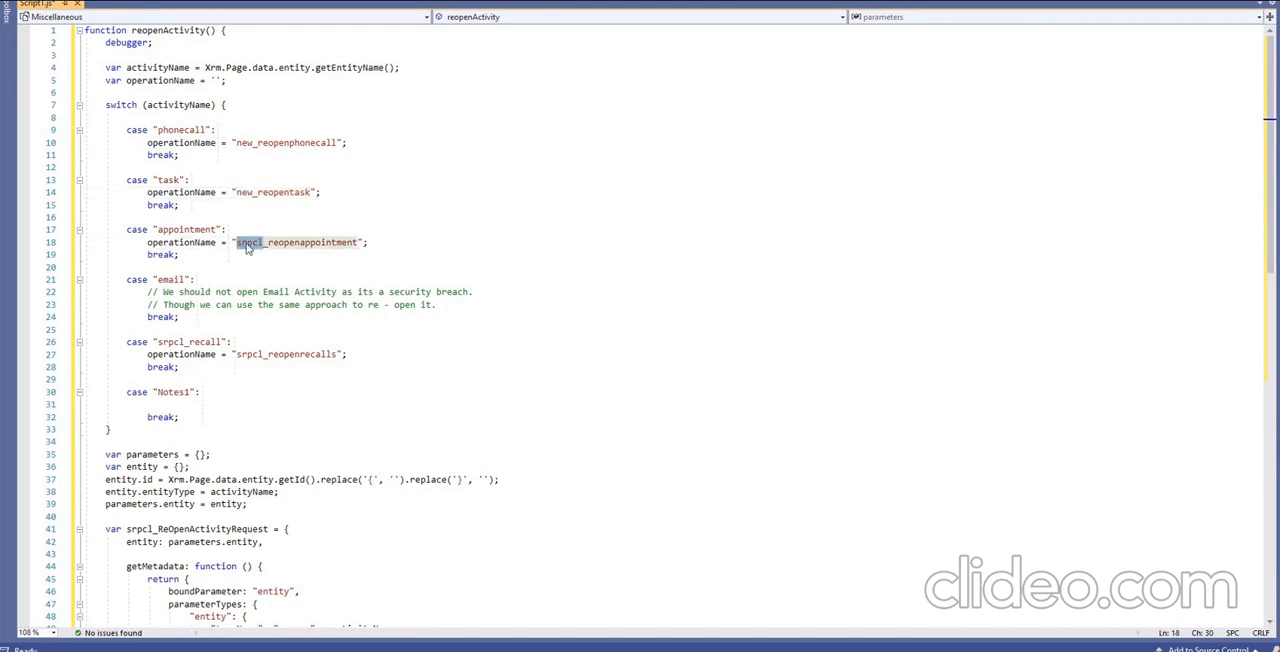
{"action": "type", "text": "new"}
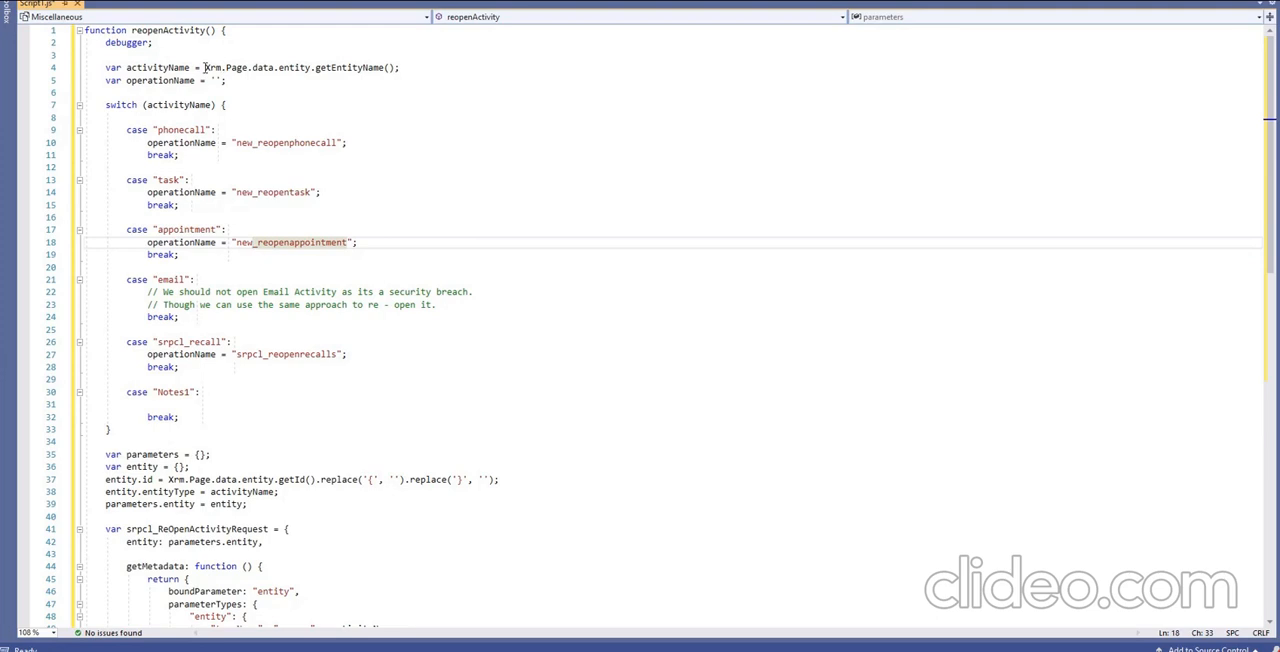
Delete the srpcl_recall and Notes1 cases from the switch statement in reopenActivity.
{"action": "left_click_drag", "start_coordinate": [205, 67], "coordinate": [400, 67]}
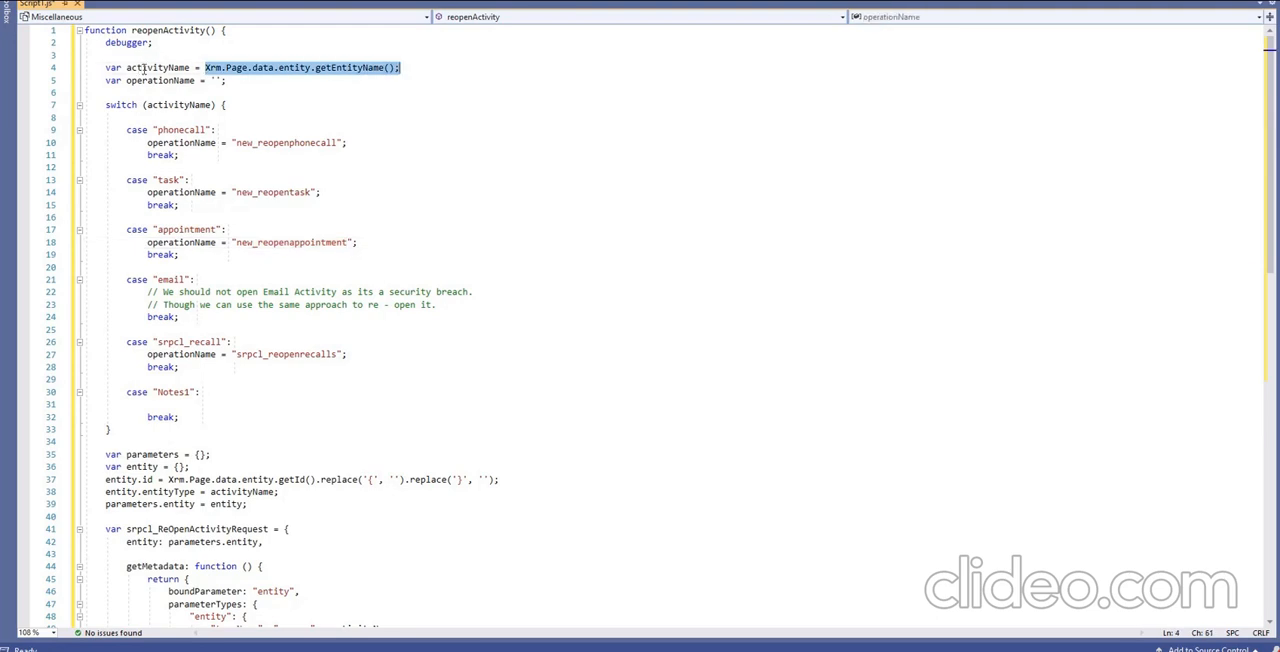
{"action": "double_click", "coordinate": [185, 129]}
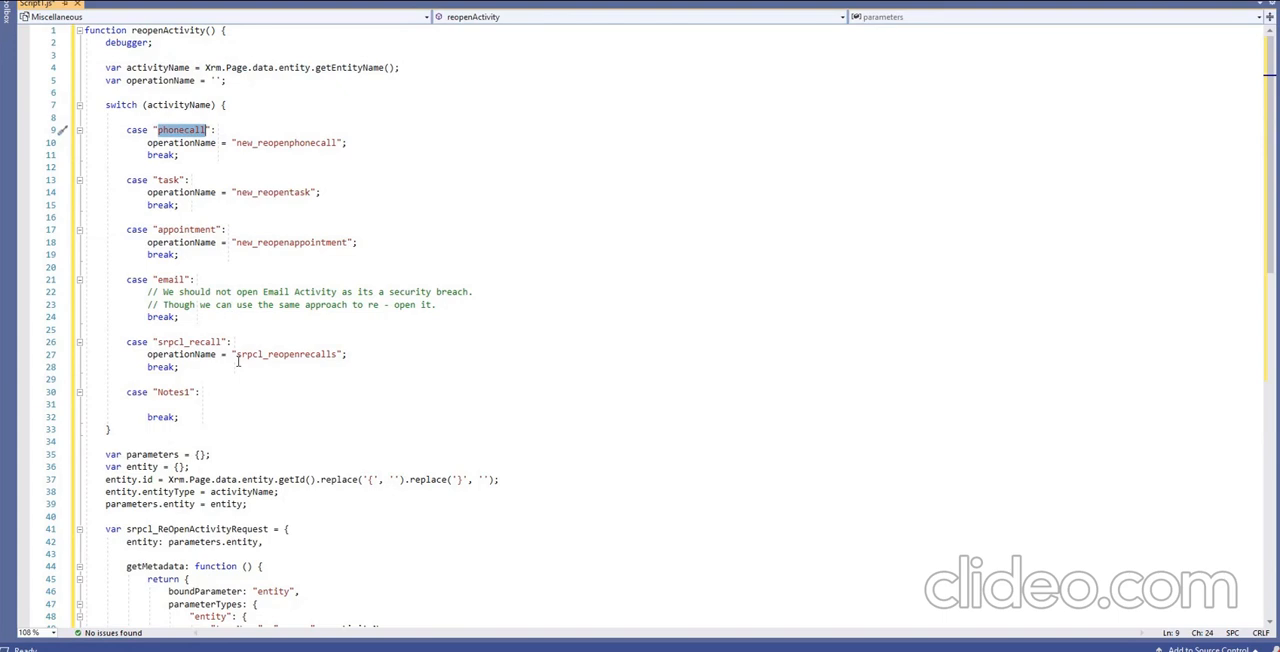
{"action": "left_click_drag", "start_coordinate": [179, 417], "coordinate": [82, 328]}
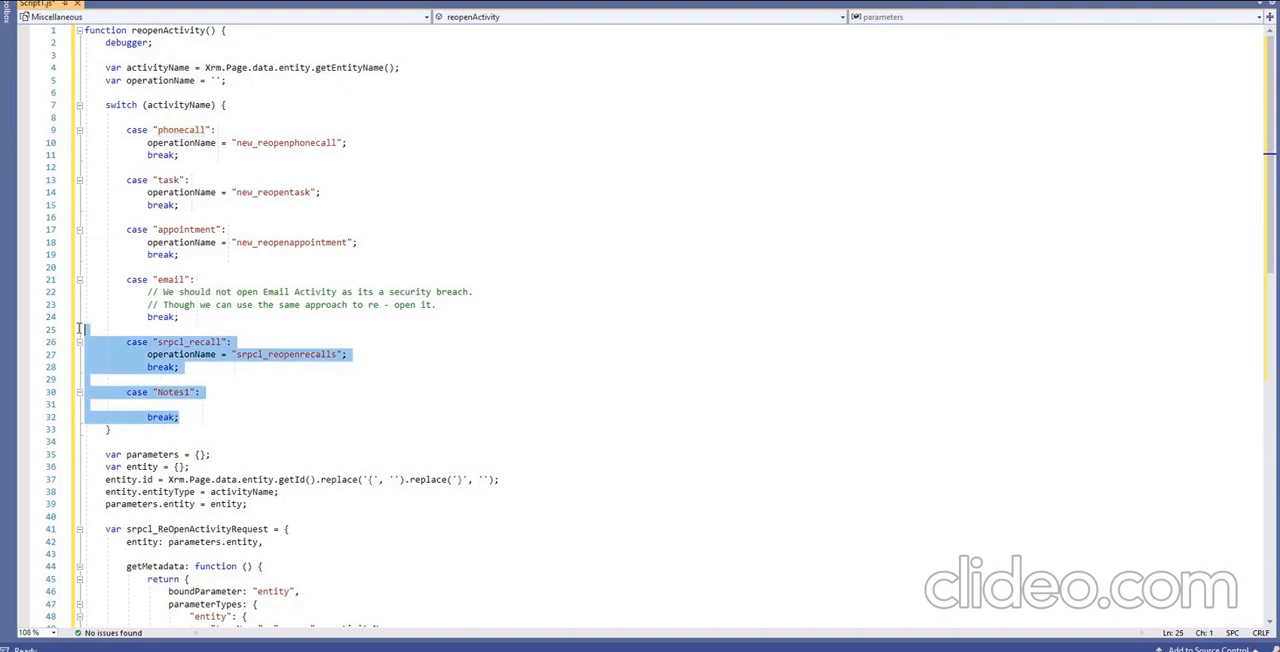
{"action": "key", "text": "Delete"}
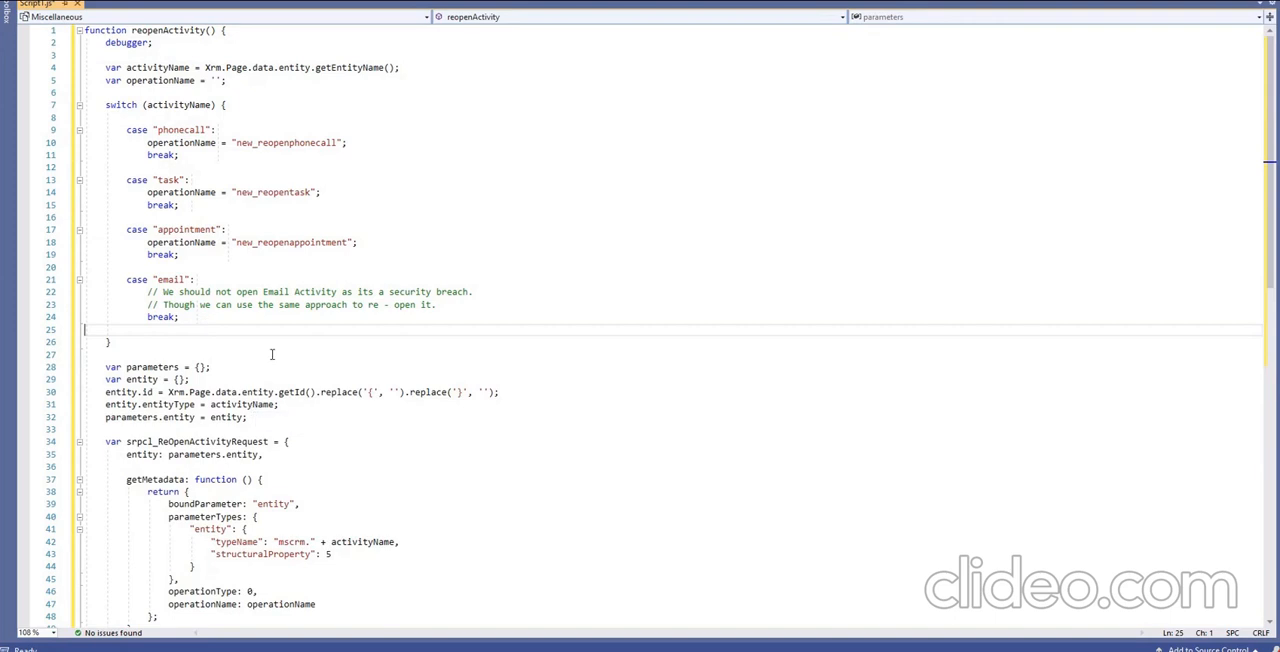
Examine the email case against the PowerPoint slide on reopening closed activities, and the entity name, operation names and request code in the script.
{"action": "left_click_drag", "start_coordinate": [127, 279], "coordinate": [200, 318]}
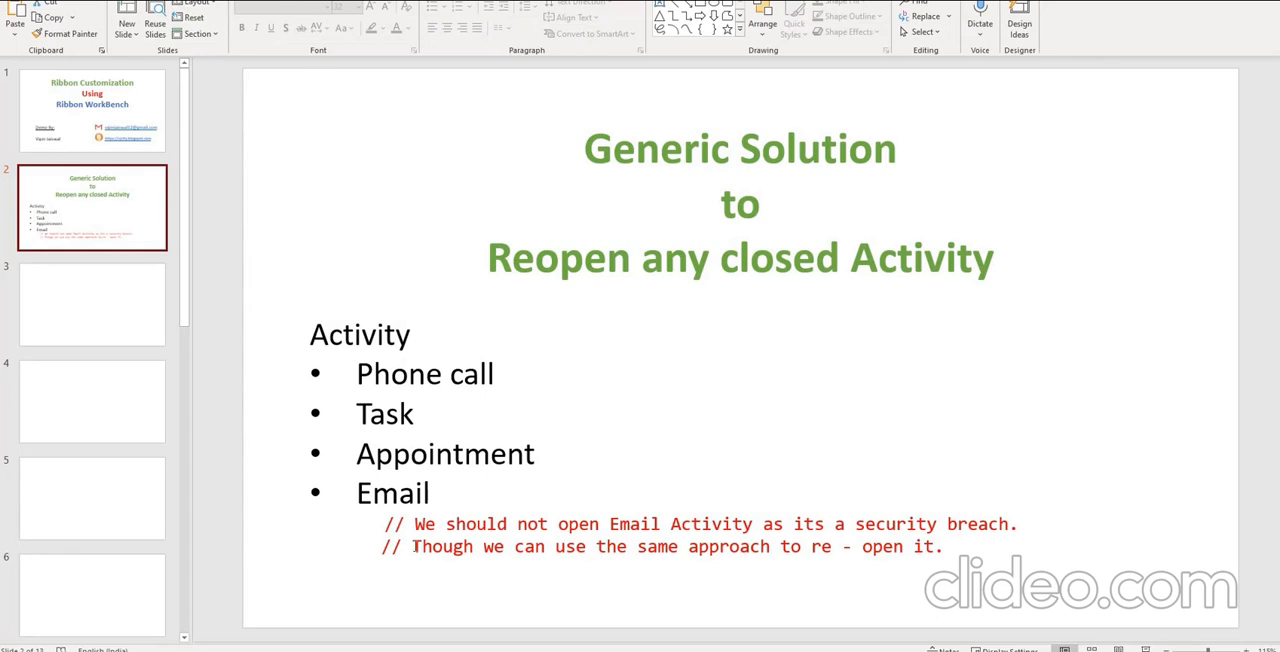
{"action": "left_click_drag", "start_coordinate": [416, 524], "coordinate": [624, 526]}
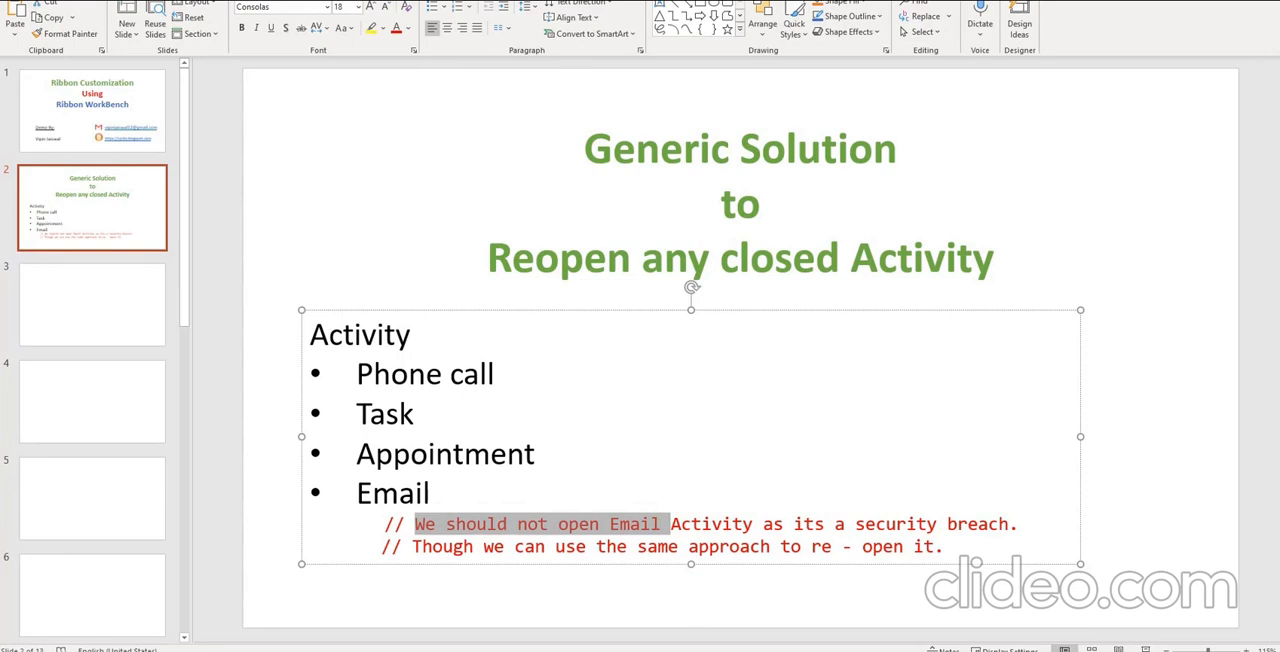
{"action": "key", "text": "alt+Tab"}
{"action": "left_click", "coordinate": [223, 336]}
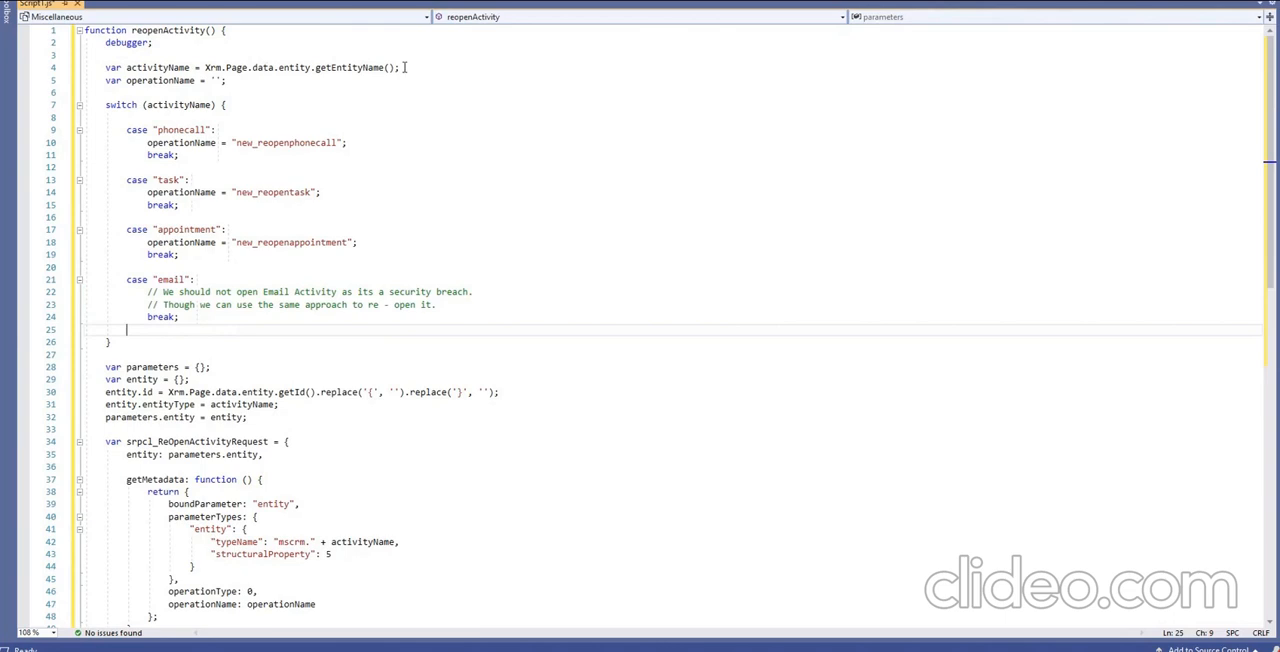
{"action": "left_click_drag", "start_coordinate": [399, 67], "coordinate": [201, 67]}
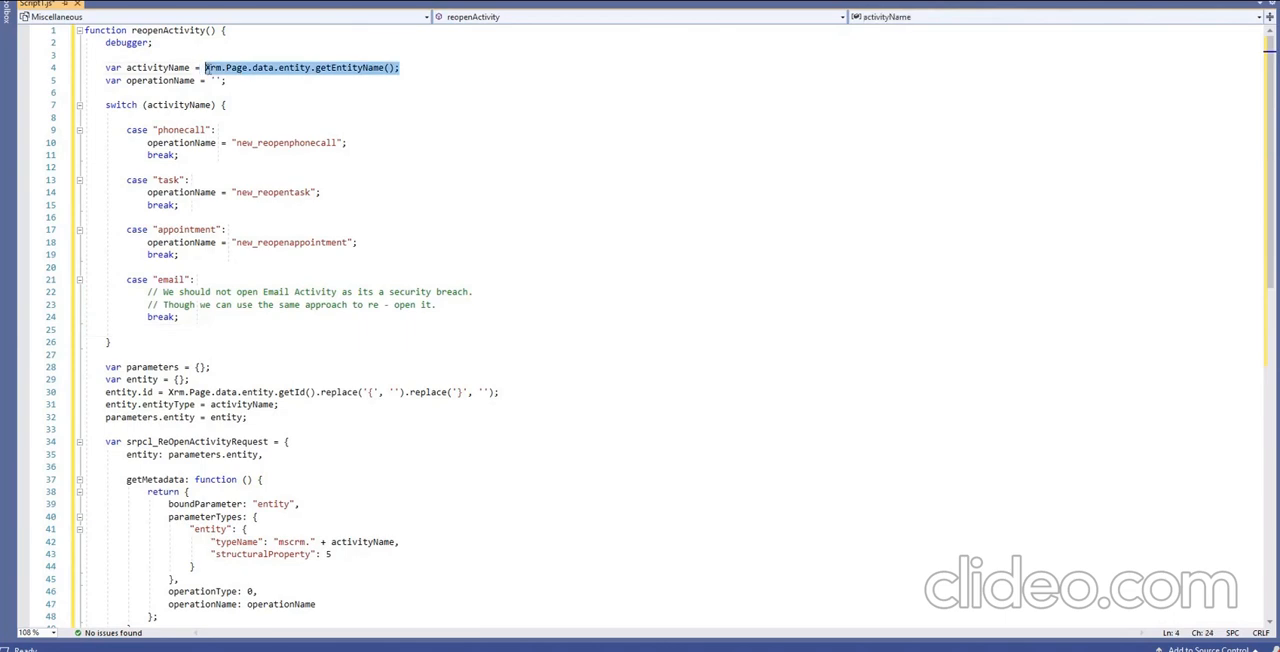
{"action": "double_click", "coordinate": [166, 68]}
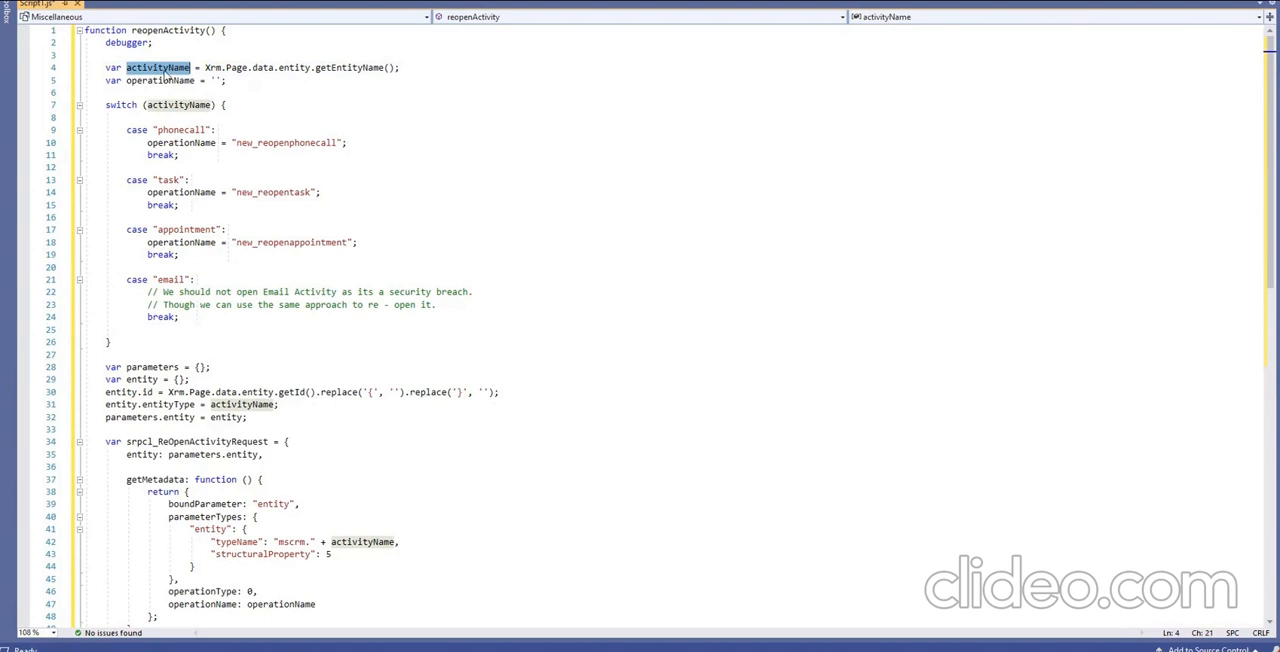
{"action": "double_click", "coordinate": [311, 143]}
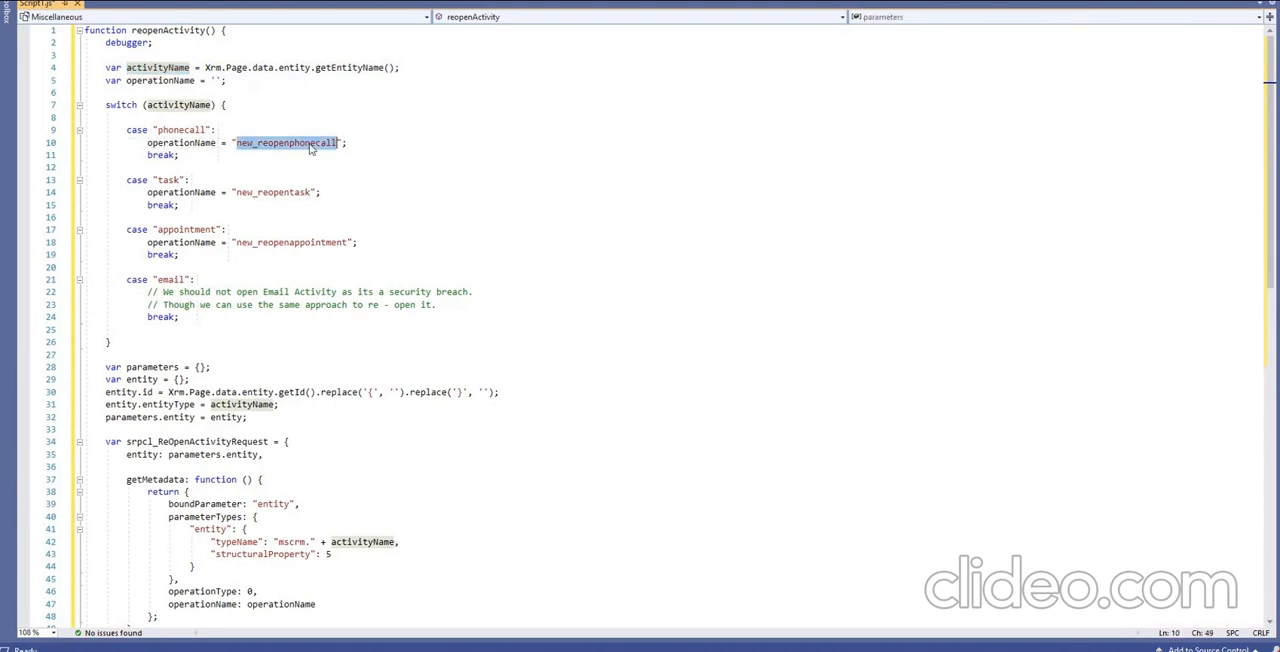
{"action": "scroll", "coordinate": [219, 320], "scroll_direction": "down", "scroll_amount": 2}
{"action": "scroll", "coordinate": [184, 388], "scroll_direction": "down", "scroll_amount": 2}
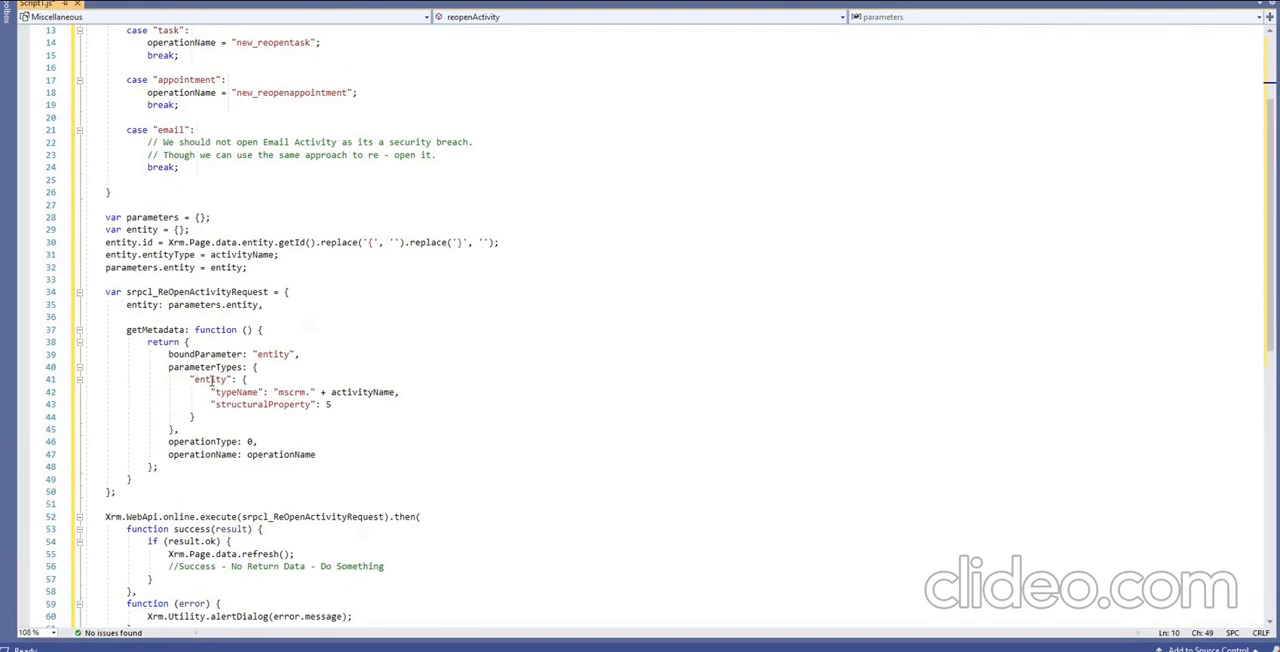
Copy the entire reopenActivity script from Visual Studio into the new web resource's source in Dynamics 365 and accept the content.
{"action": "scroll", "coordinate": [209, 422], "scroll_direction": "down", "scroll_amount": 3}
{"action": "scroll", "coordinate": [209, 428], "scroll_direction": "up", "scroll_amount": 7}
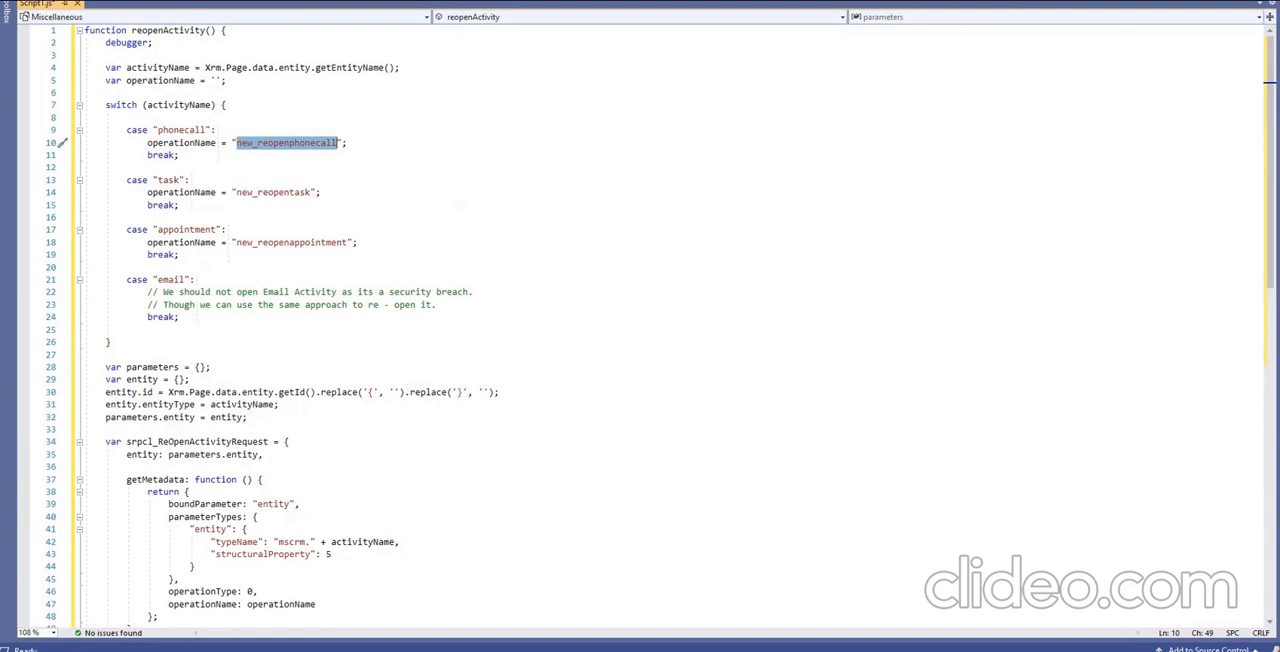
{"action": "key", "text": "ctrl+a"}
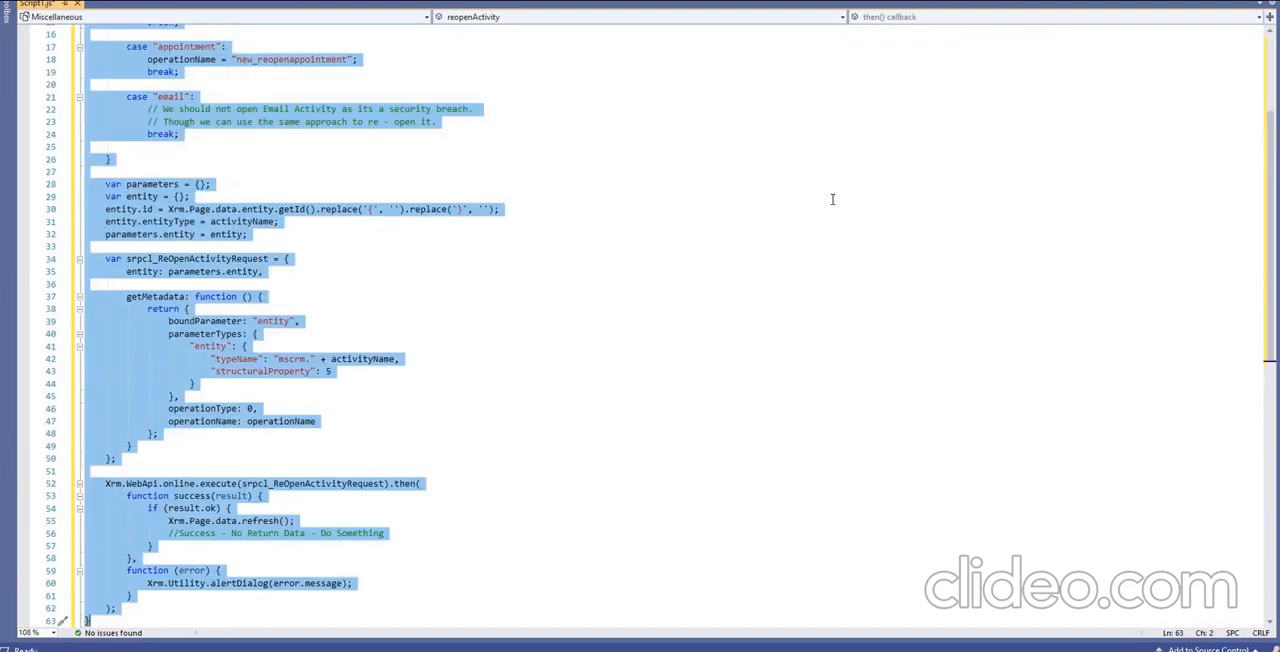
{"action": "key", "text": "alt+Tab"}
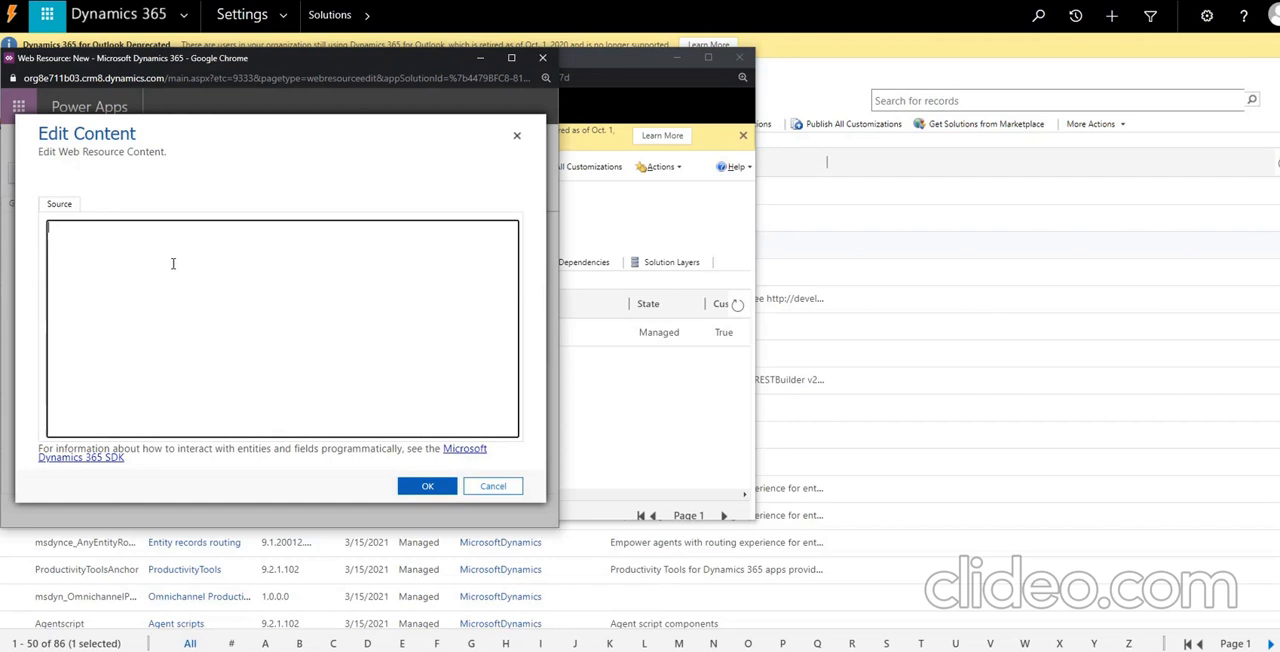
{"action": "left_click", "coordinate": [174, 263]}
{"action": "key", "text": "ctrl+v"}
{"action": "left_click", "coordinate": [445, 486]}
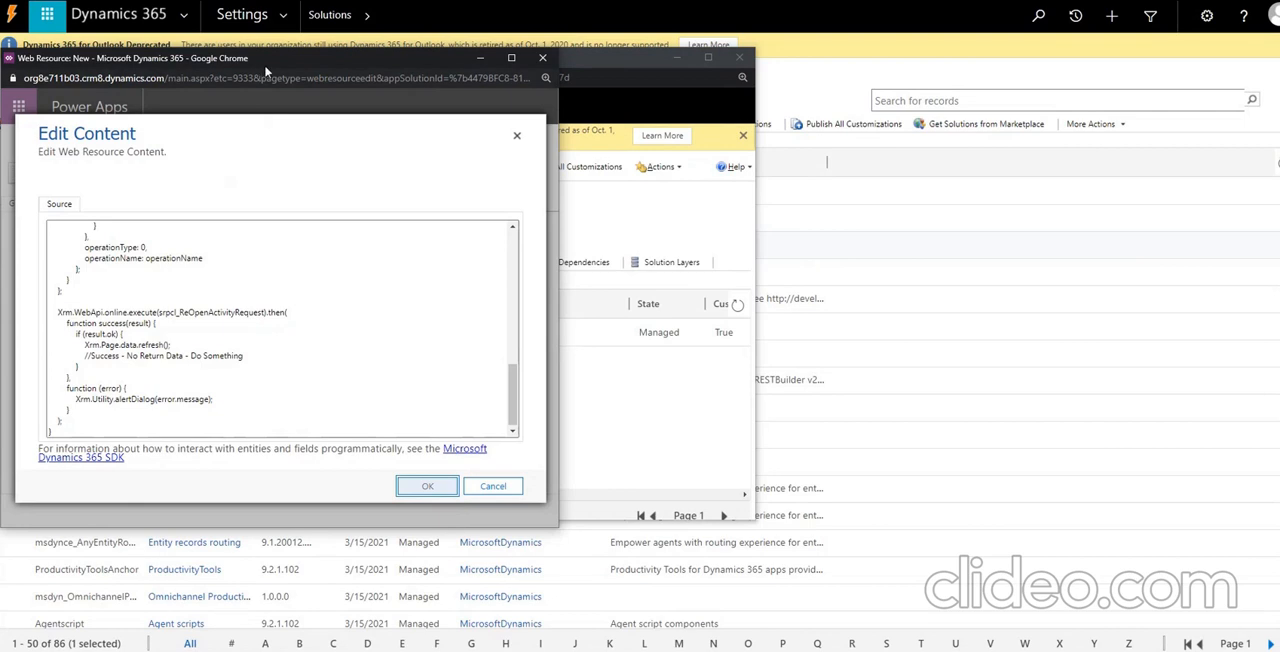
Save and publish the Re-Open Activity Js web resource.
{"action": "left_click_drag", "start_coordinate": [268, 66], "coordinate": [895, 44]}
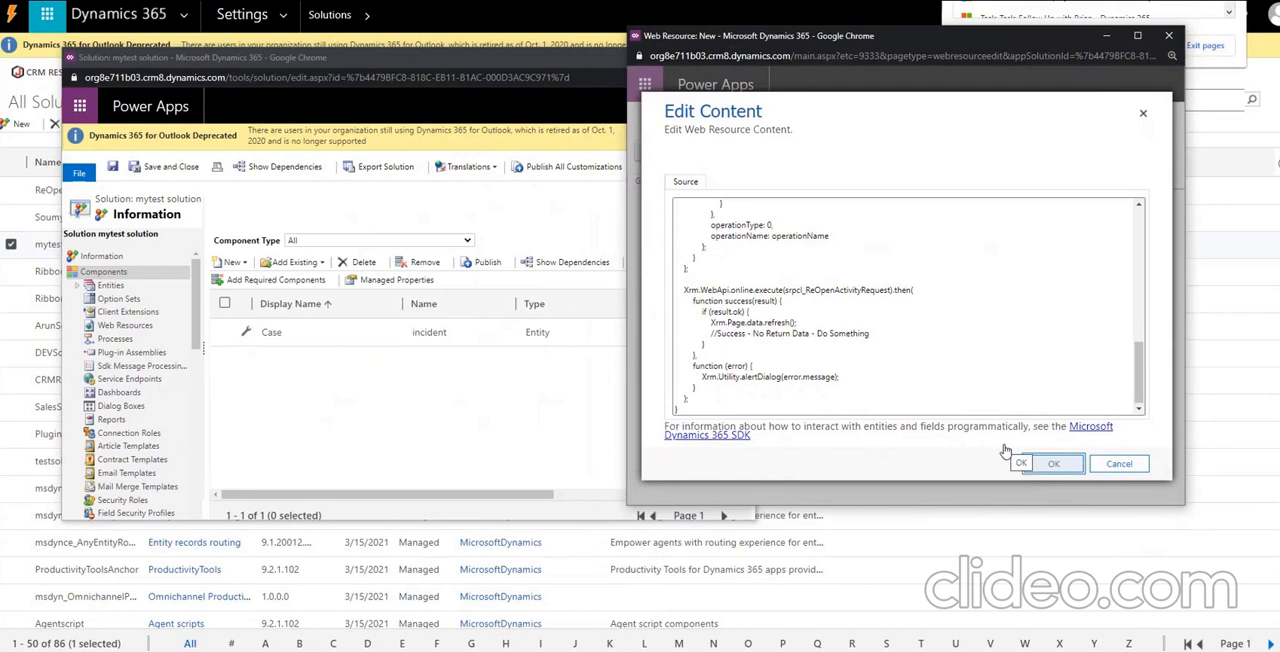
{"action": "left_click_drag", "start_coordinate": [1040, 46], "coordinate": [1001, 139]}
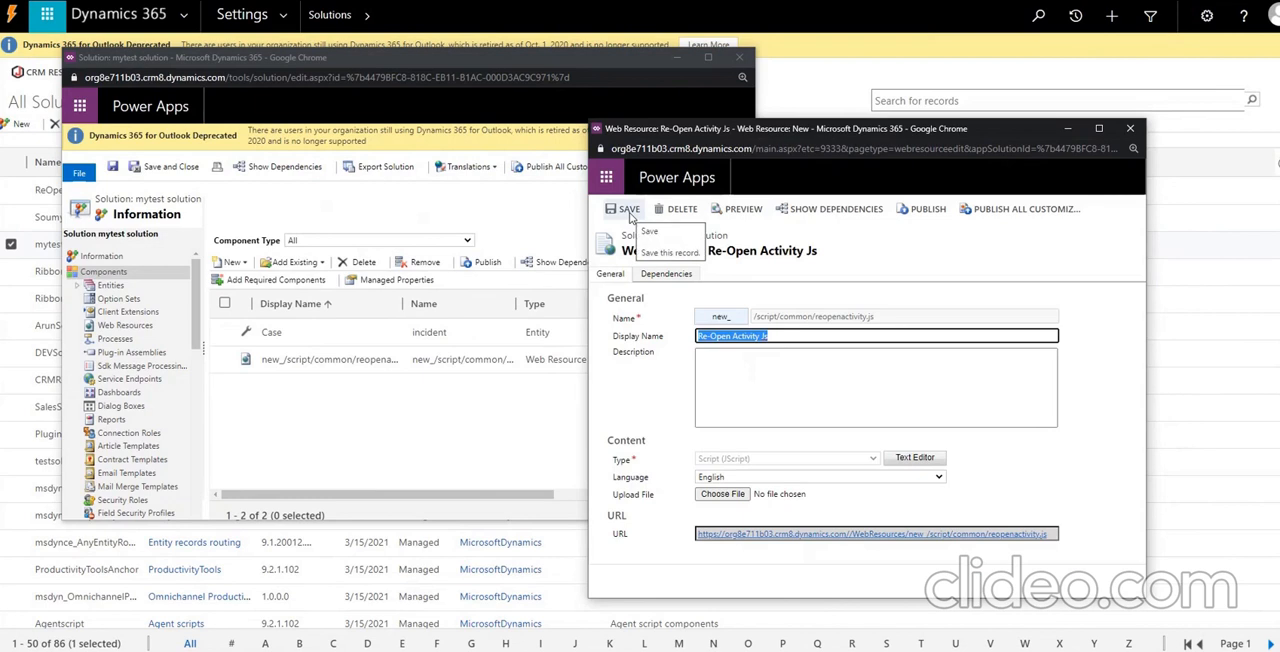
{"action": "left_click", "coordinate": [925, 214]}
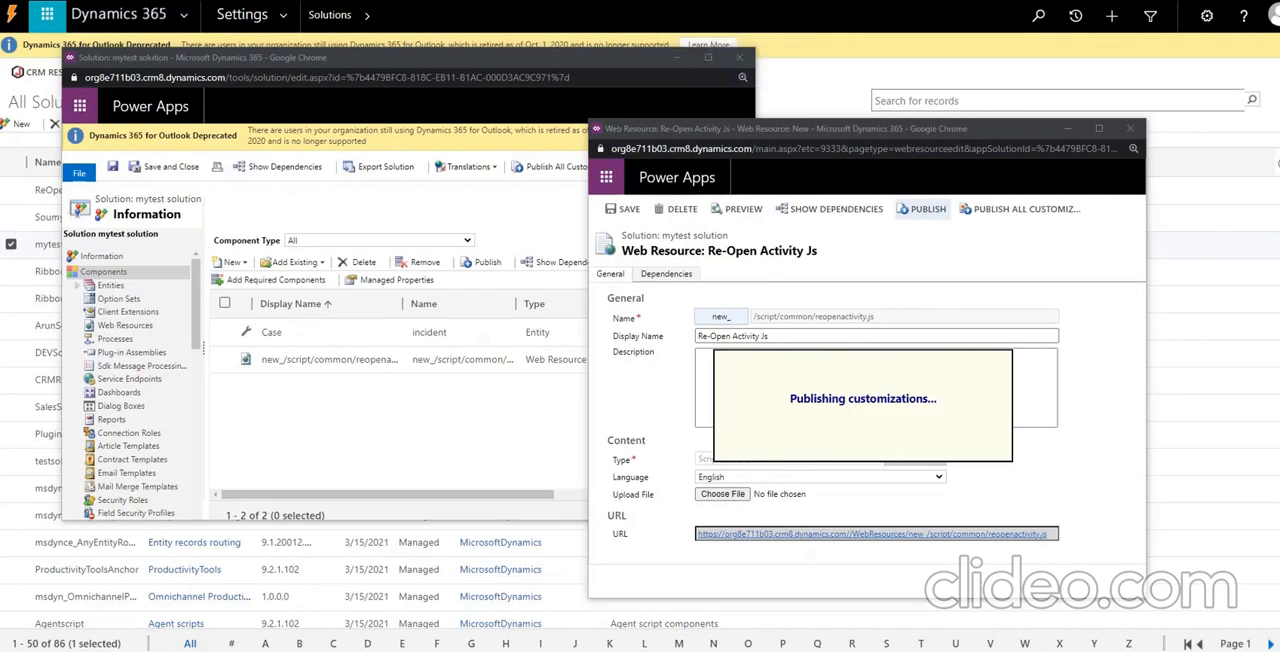
Start a new process in the mytest solution with the process name "Reopen : Task".
{"action": "left_click", "coordinate": [290, 410]}
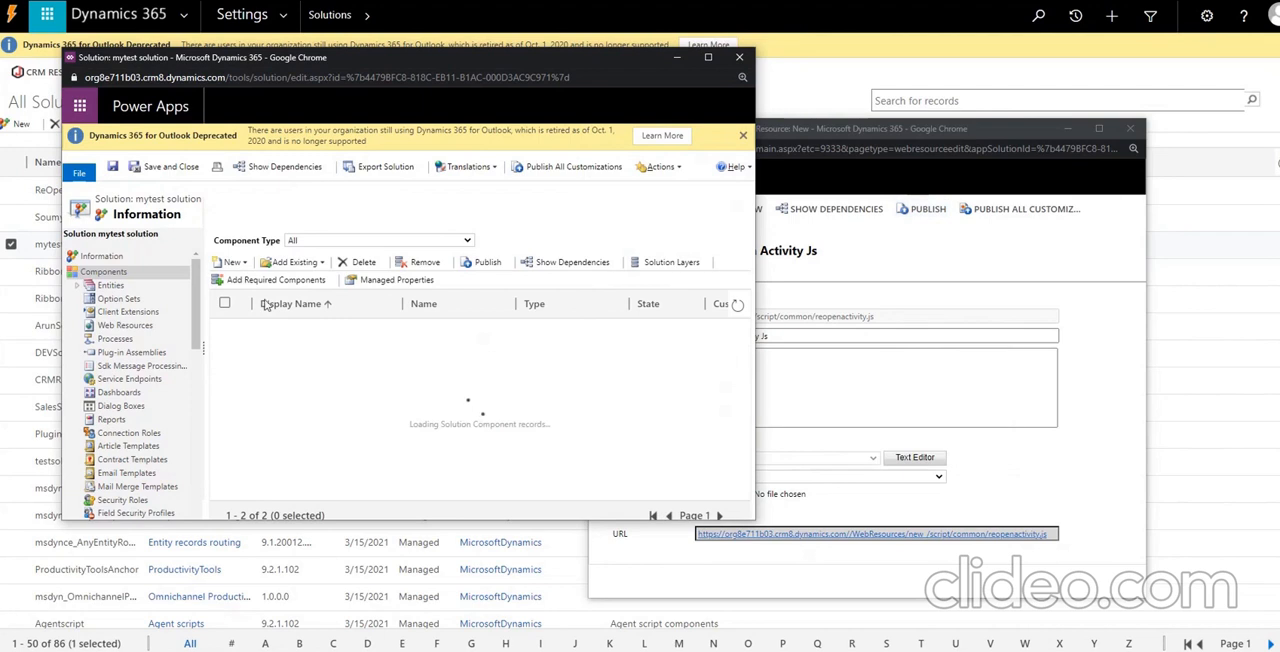
{"action": "left_click", "coordinate": [242, 263]}
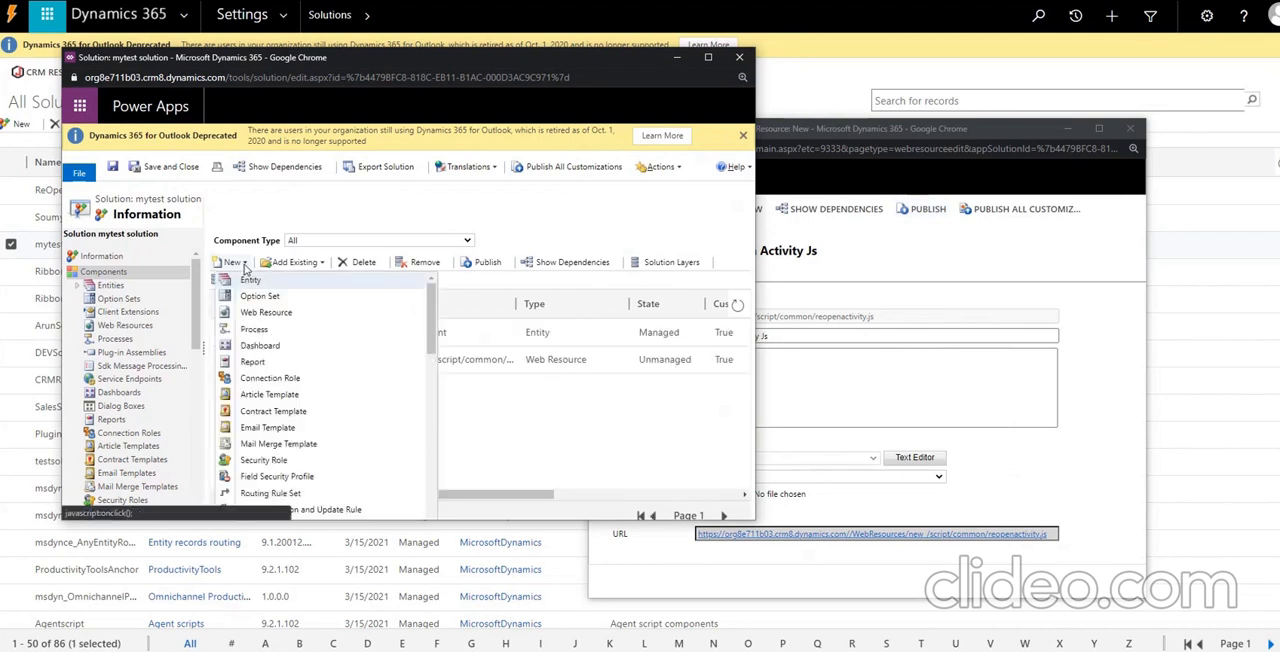
{"action": "left_click", "coordinate": [255, 331]}
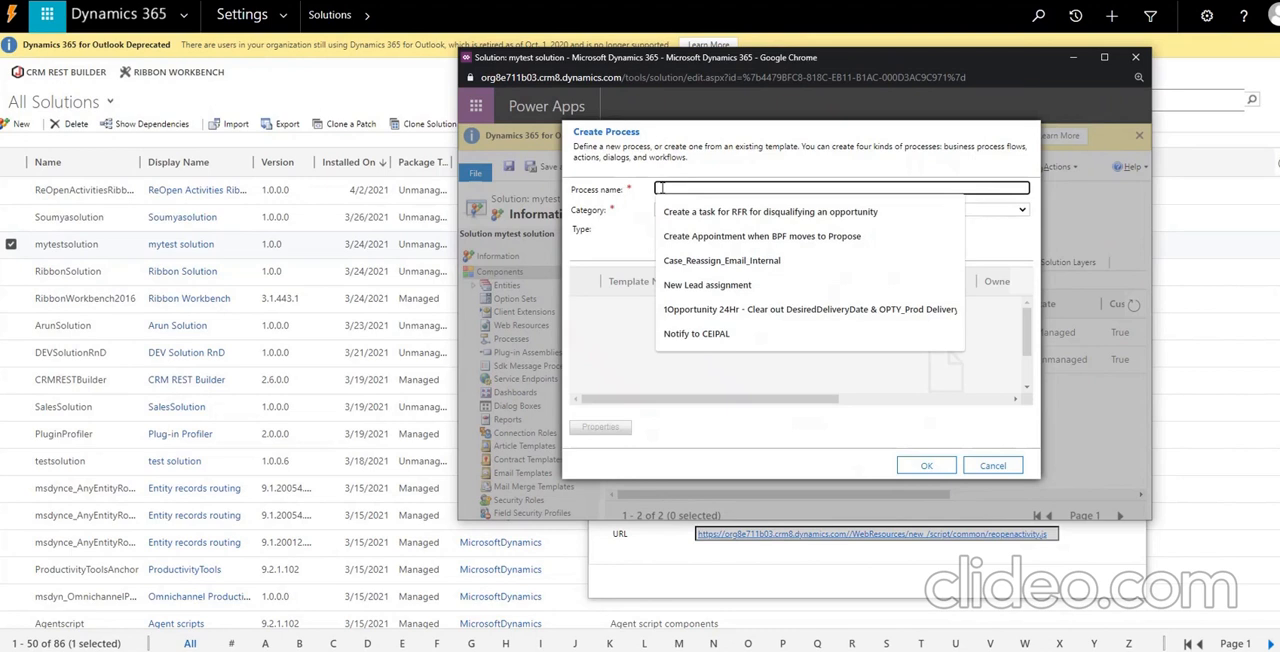
{"action": "type", "text": "Reopen : T"}
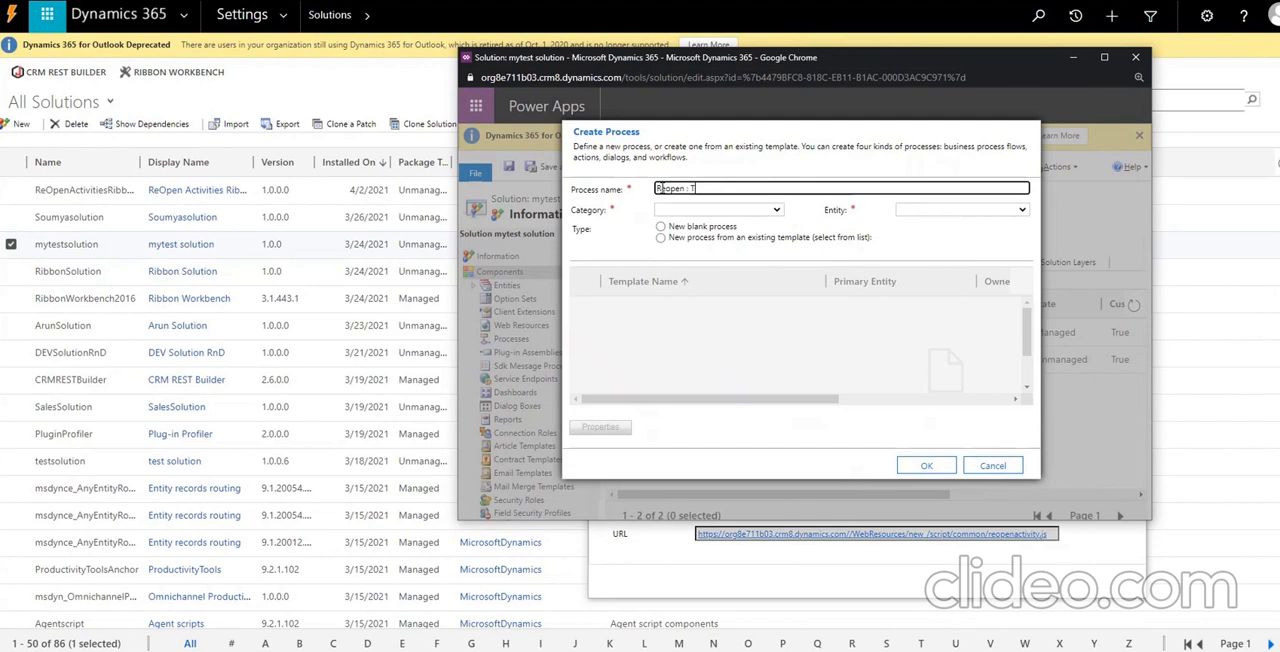
{"action": "type", "text": "ask"}
Set the new process's category to Action and its entity to Task.
{"action": "left_click", "coordinate": [689, 210]}
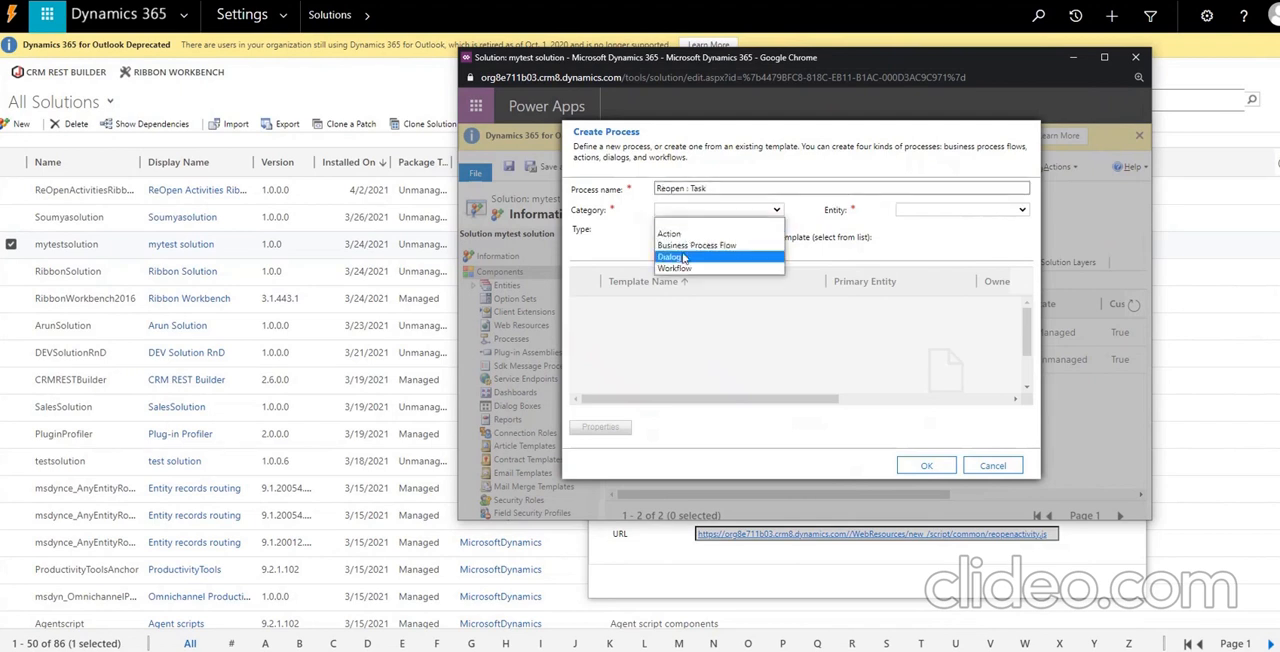
{"action": "left_click", "coordinate": [678, 233]}
{"action": "left_click", "coordinate": [927, 215]}
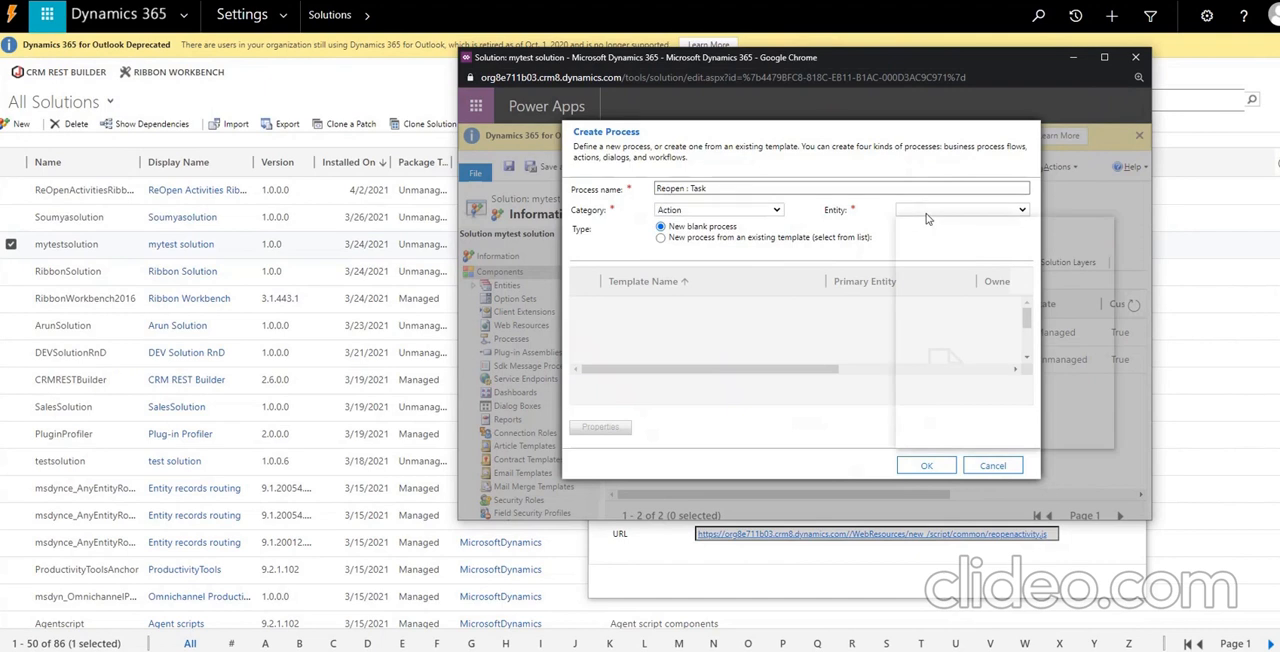
{"action": "type", "text": "task"}
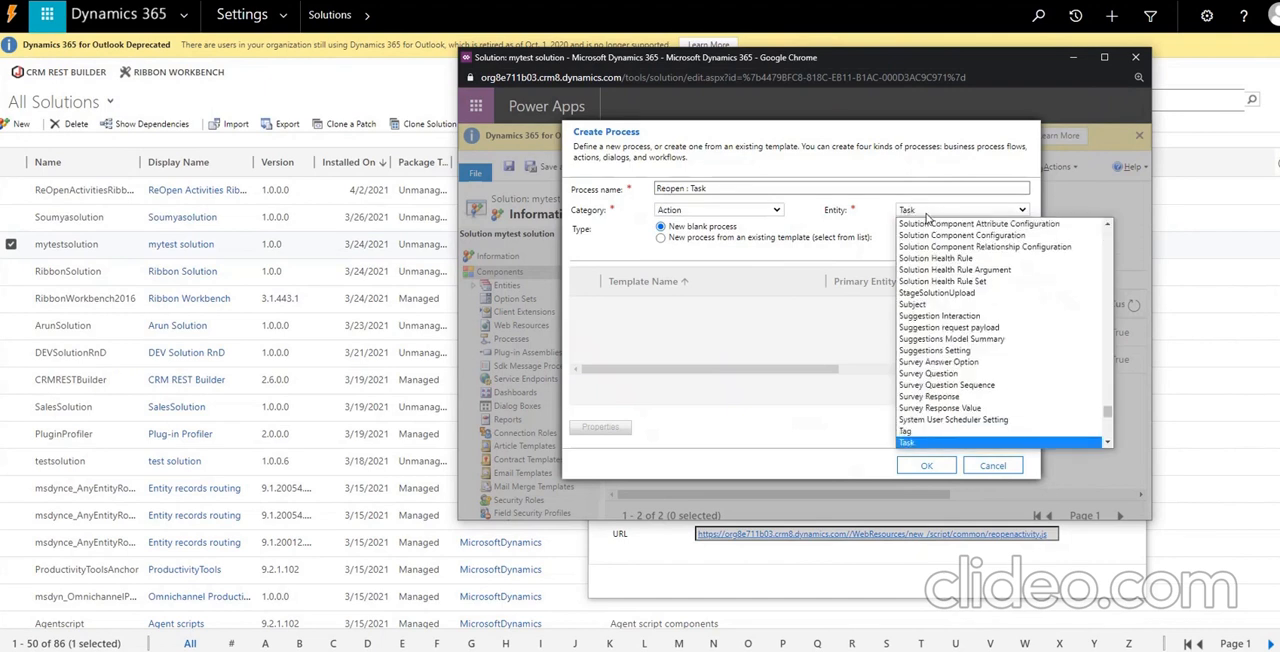
{"action": "key", "text": "Return"}
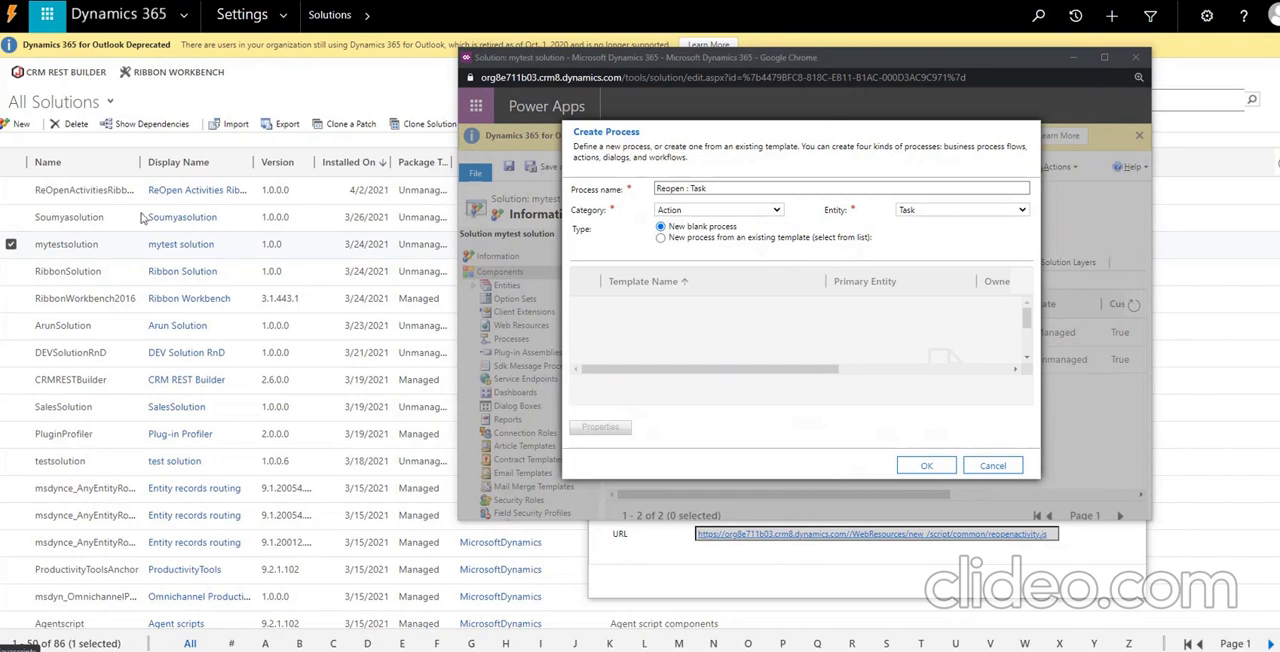
Change the process name to reopentask and create the blank process.
{"action": "left_click", "coordinate": [506, 193]}
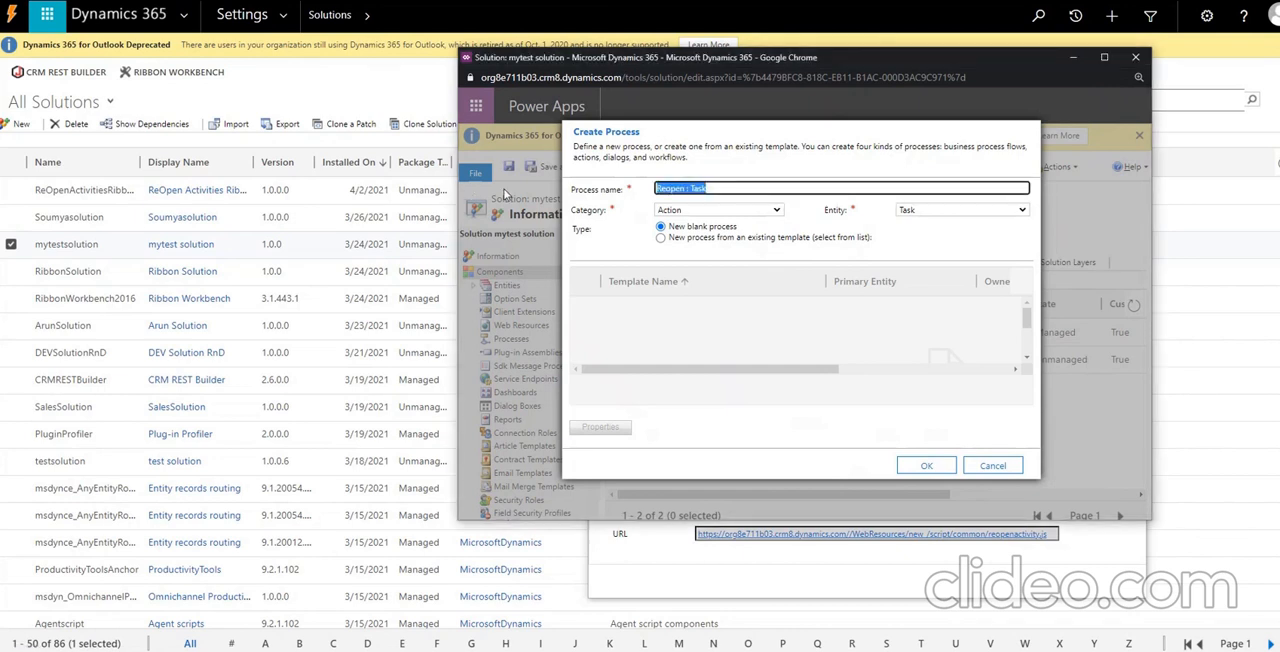
{"action": "type", "text": "reopentask"}
{"action": "left_click", "coordinate": [928, 467]}
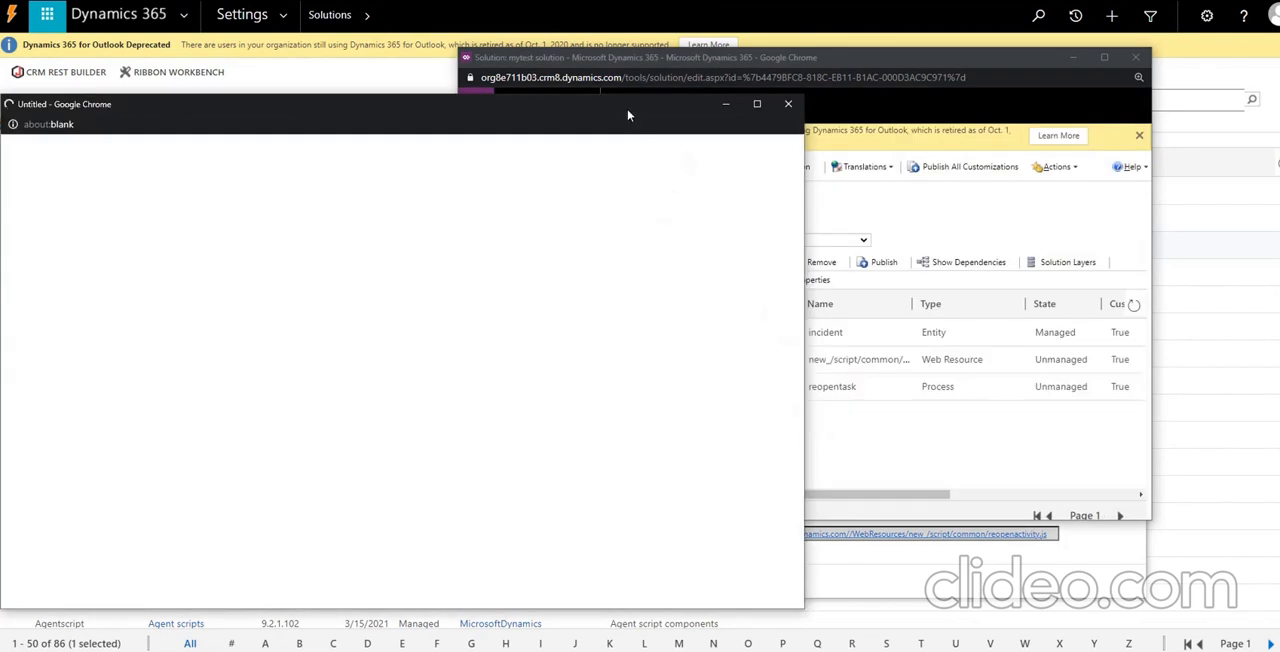
{"action": "left_click_drag", "start_coordinate": [734, 105], "coordinate": [801, 107]}
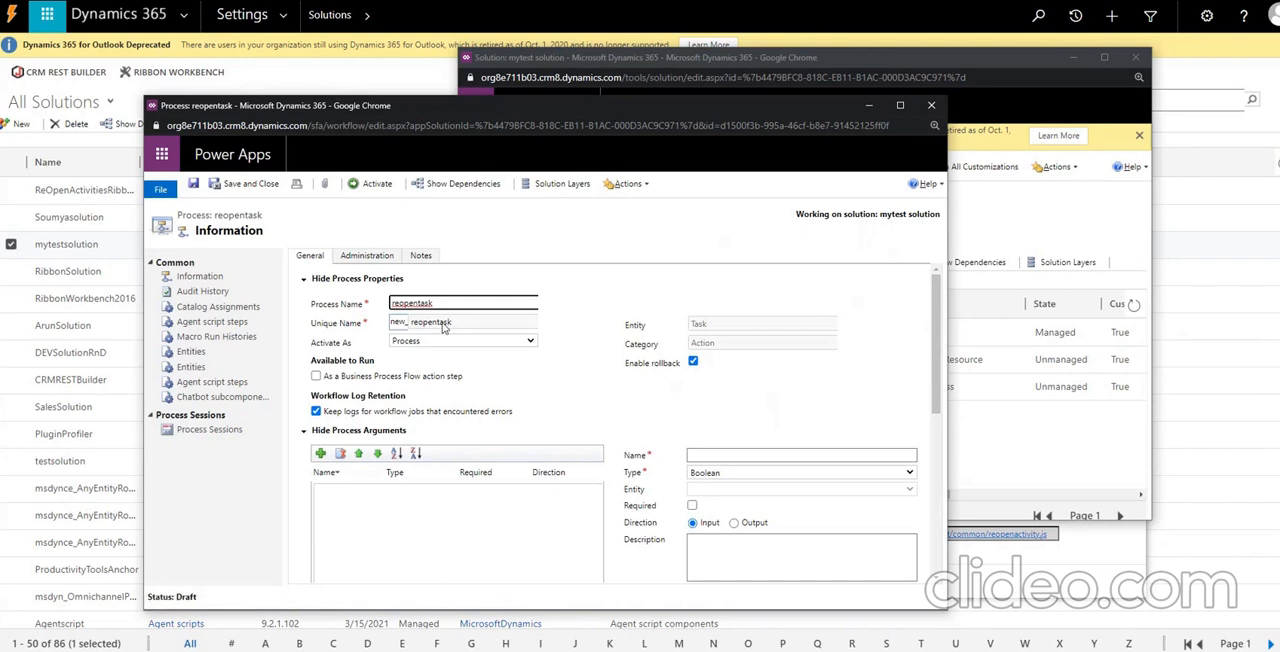
Rename the process as "ReOpen : Task", leaving its unique name as new_reopentask.
{"action": "left_click_drag", "start_coordinate": [456, 323], "coordinate": [406, 327]}
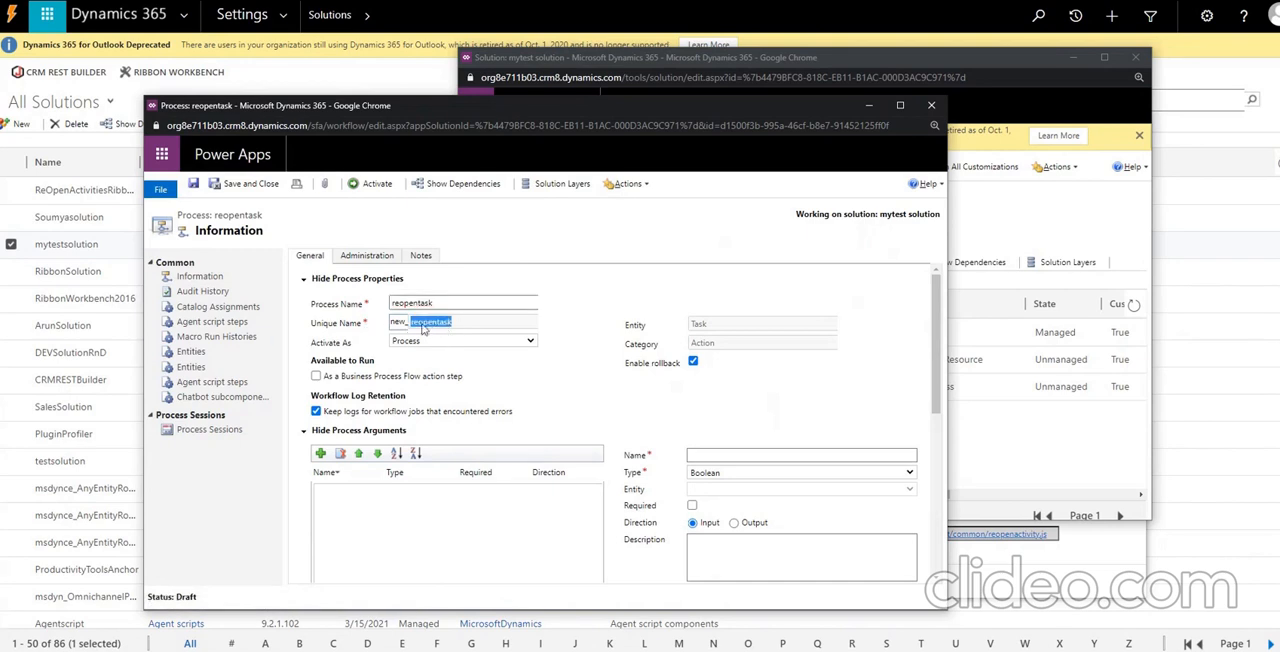
{"action": "left_click", "coordinate": [400, 306]}
{"action": "left_click_drag", "start_coordinate": [396, 306], "coordinate": [362, 312]}
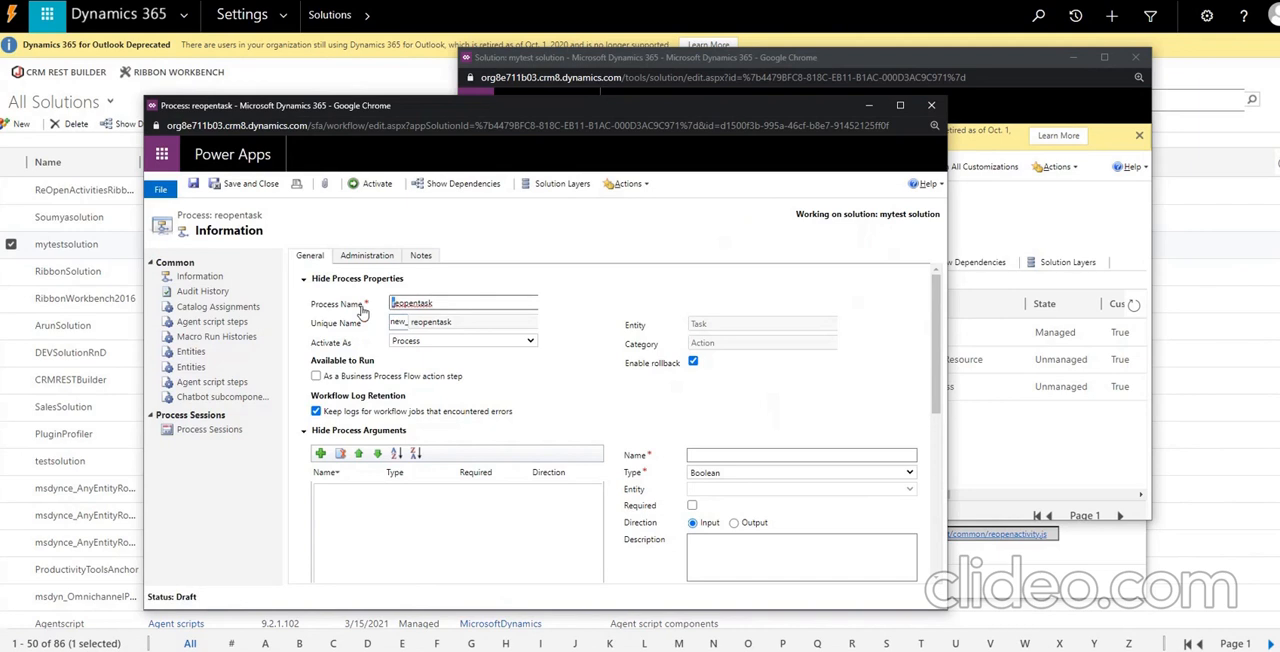
{"action": "type", "text": "R"}
{"action": "key", "text": "BackSpace"}
{"action": "type", "text": "O"}
Add a Change Status step to the process that sets the Task record to Not Started.
{"action": "scroll", "coordinate": [350, 340], "scroll_direction": "down", "scroll_amount": 3}
{"action": "left_click", "coordinate": [330, 373]}
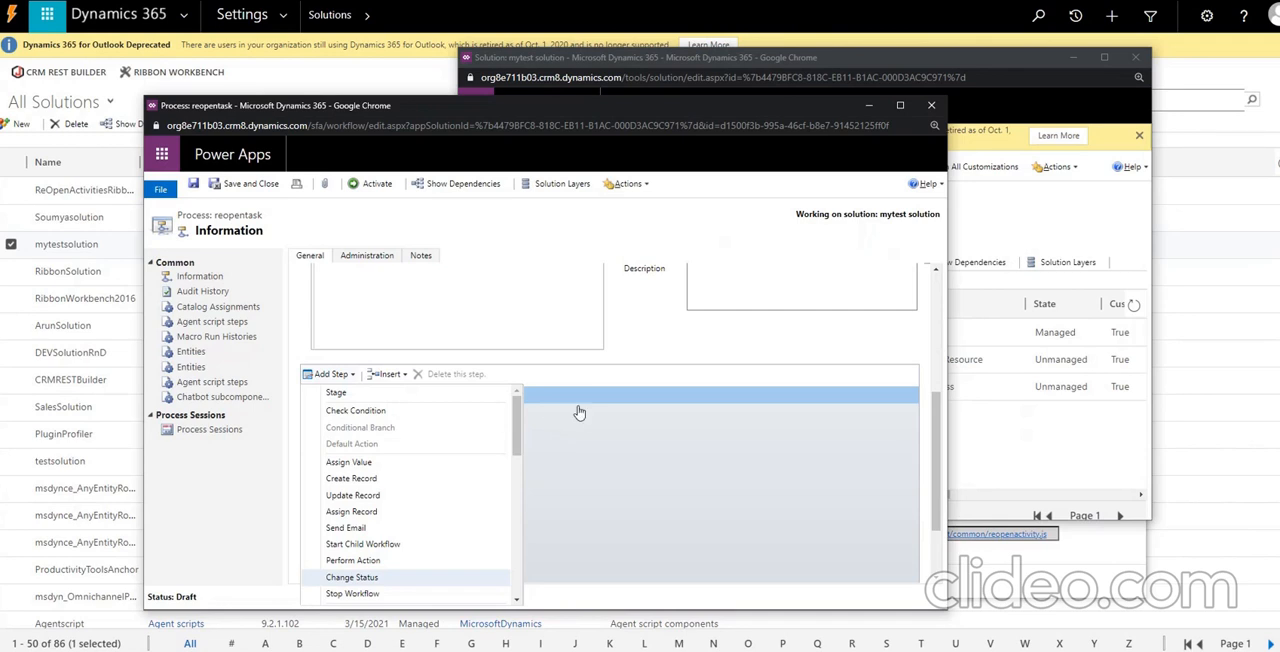
{"action": "left_click", "coordinate": [316, 576]}
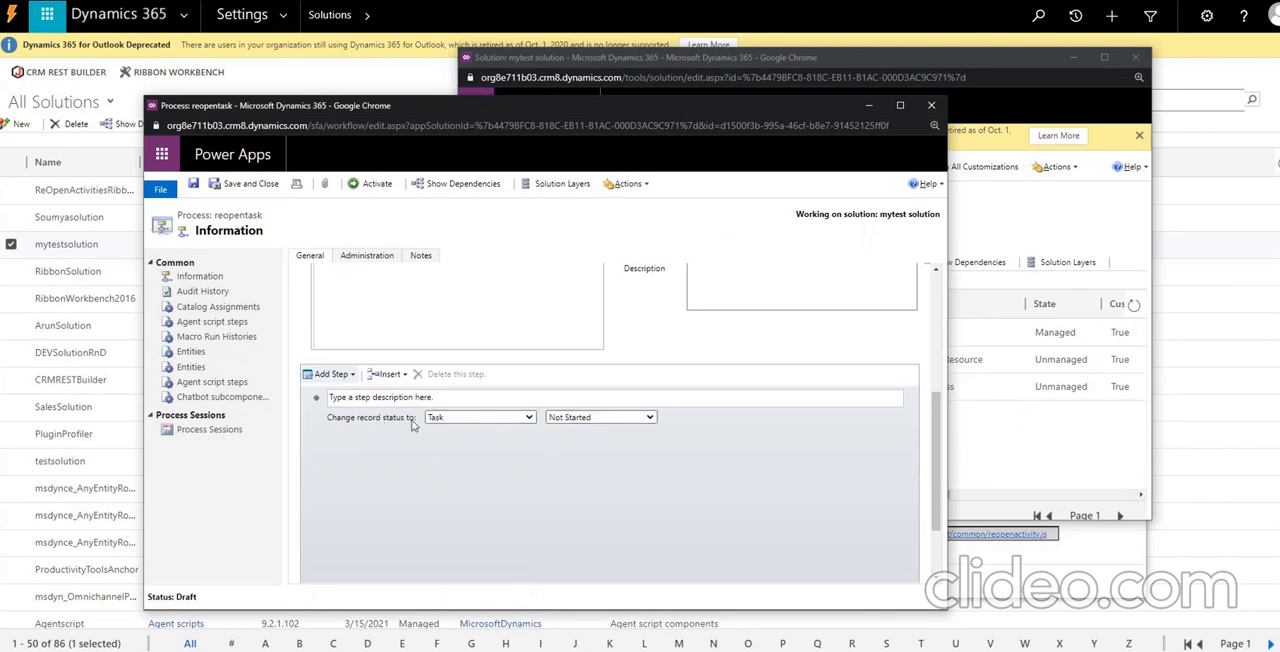
{"action": "left_click", "coordinate": [637, 419]}
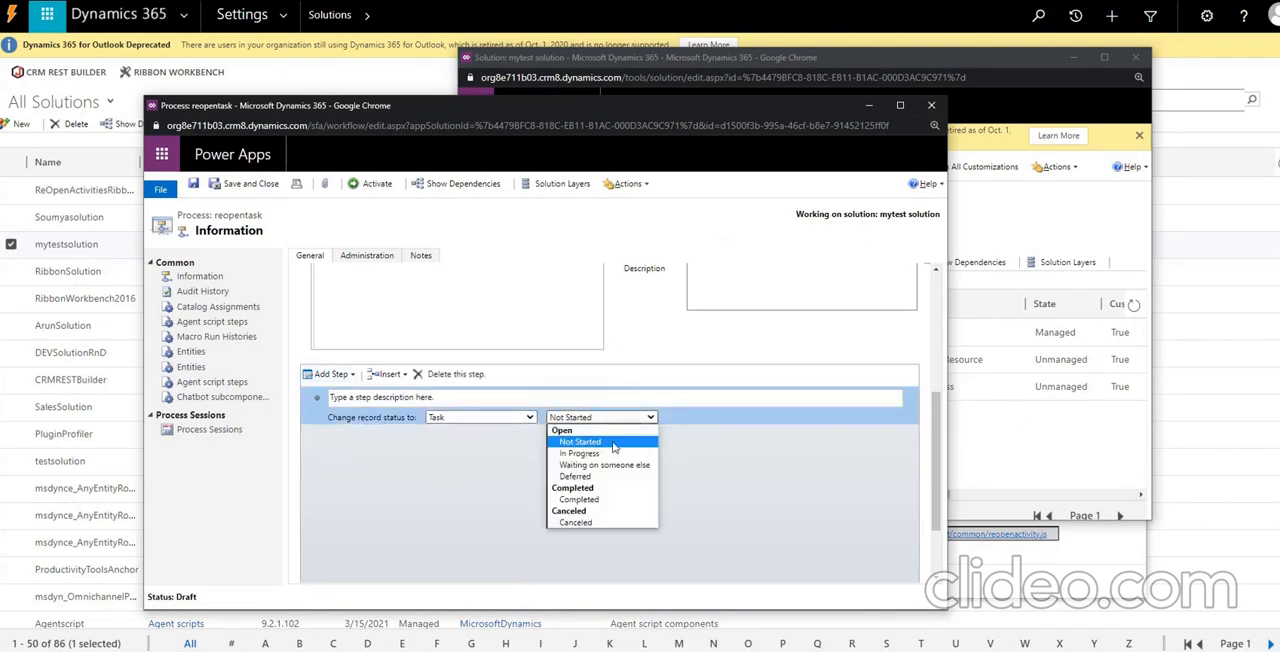
{"action": "left_click", "coordinate": [613, 442]}
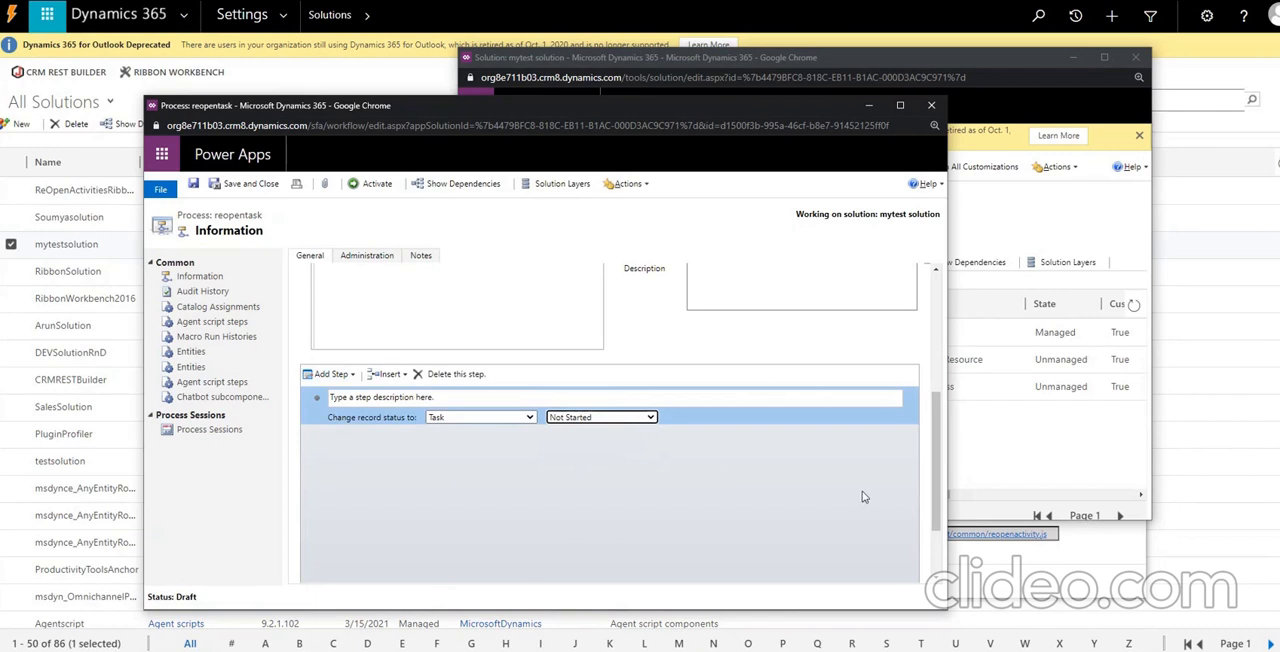
Activate the task reopening process and confirm the activation.
{"action": "scroll", "coordinate": [868, 498], "scroll_direction": "up", "scroll_amount": 6}
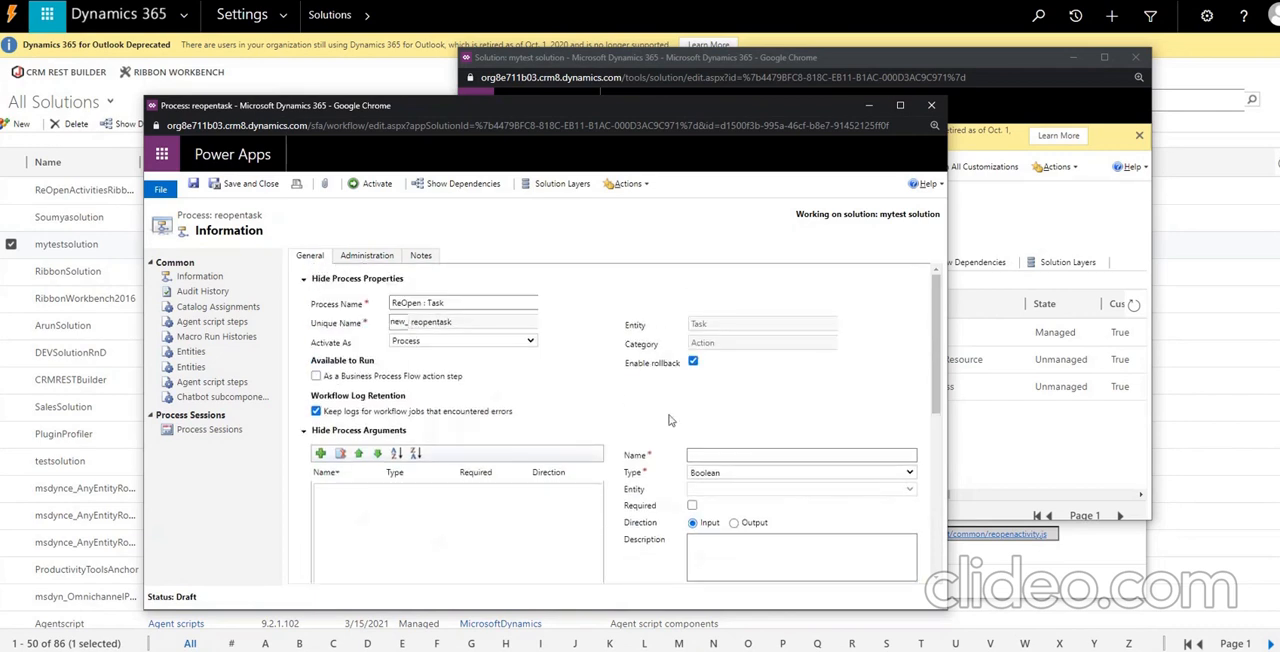
{"action": "left_click", "coordinate": [383, 185]}
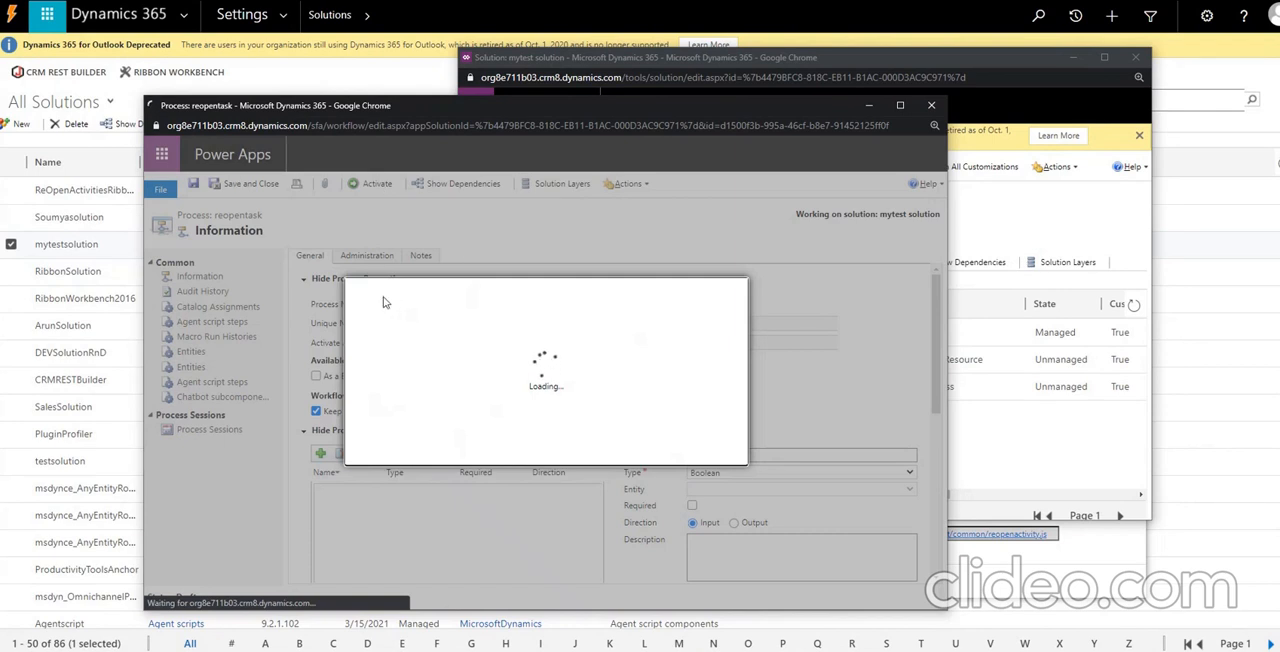
{"action": "left_click", "coordinate": [637, 452]}
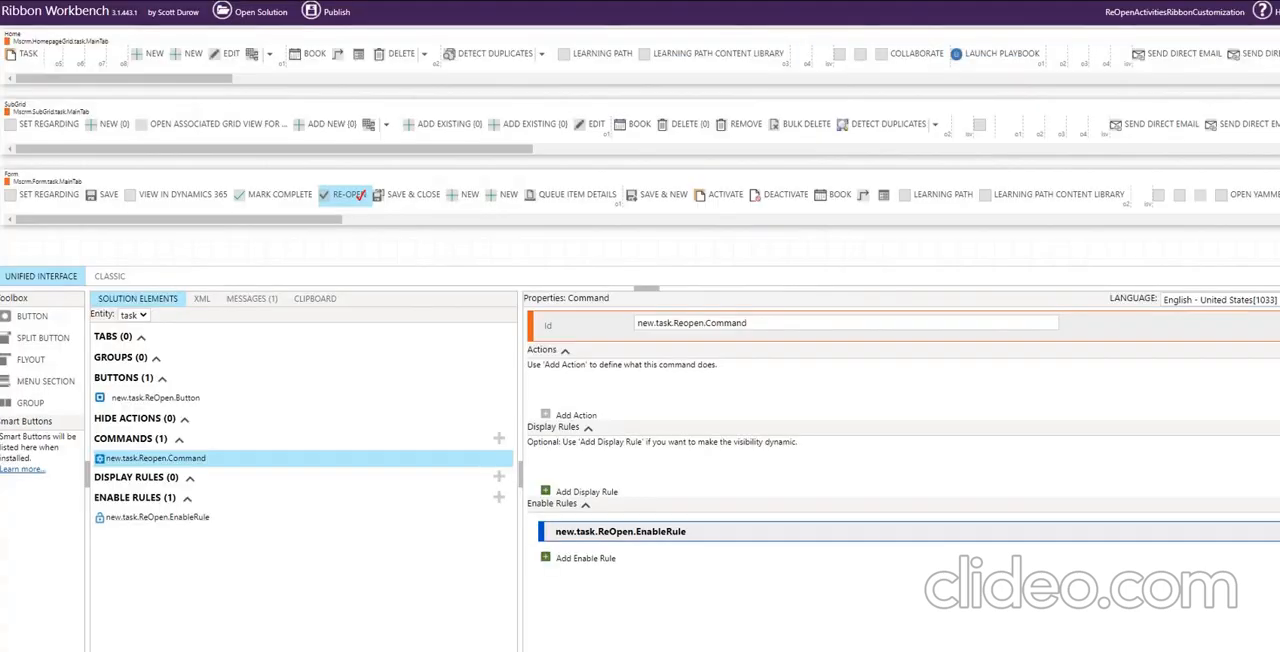
In Ribbon Workbench, add a JavaScript action to new.task.Reopen.Command with the library new_/script/common/reopenactivity.js.
{"action": "left_click", "coordinate": [587, 535]}
{"action": "left_click", "coordinate": [576, 416]}
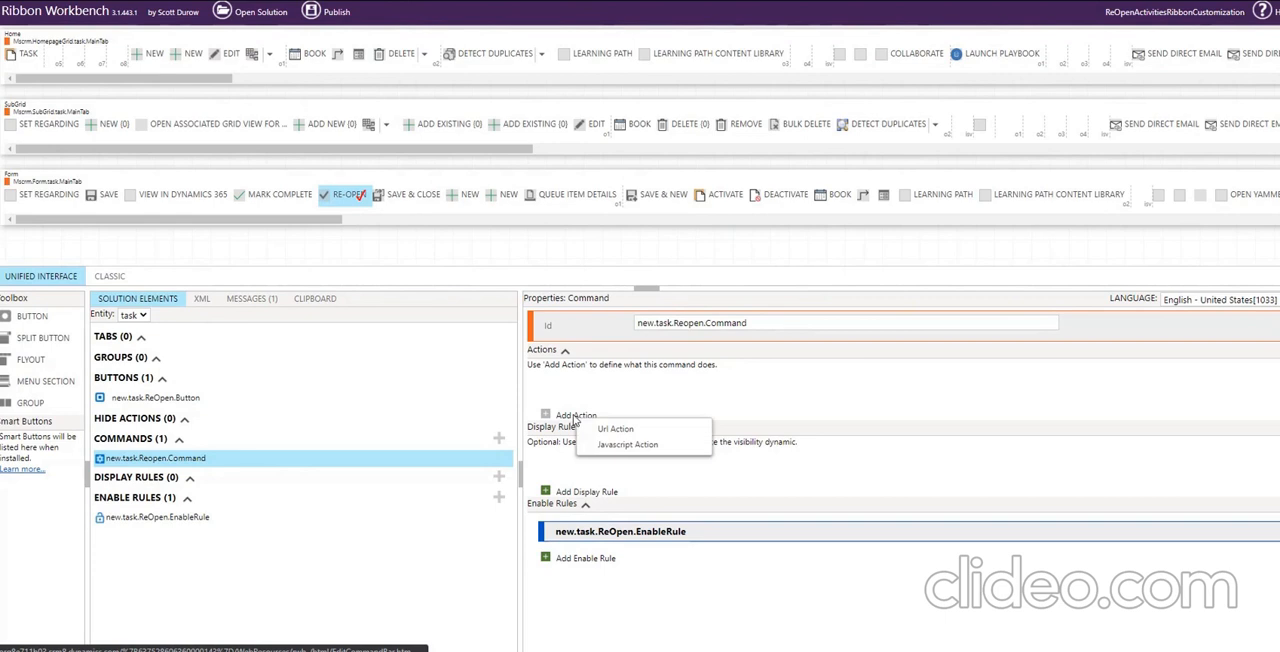
{"action": "left_click", "coordinate": [619, 445]}
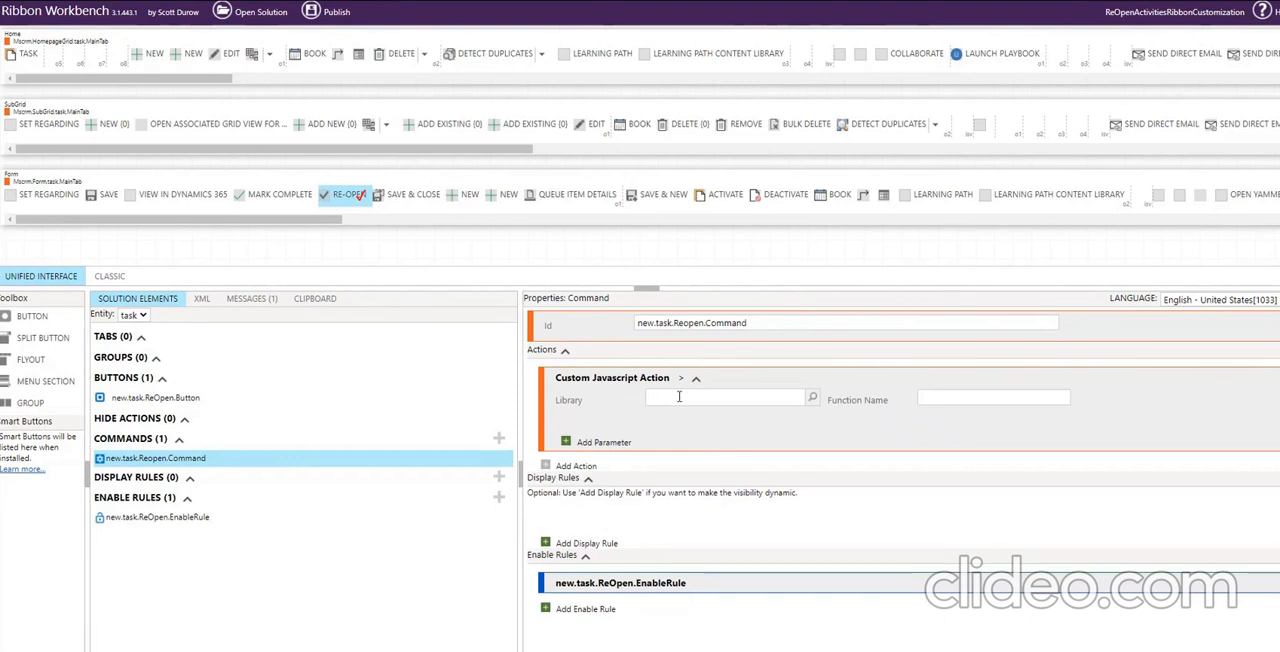
{"action": "type", "text": "new_/script"}
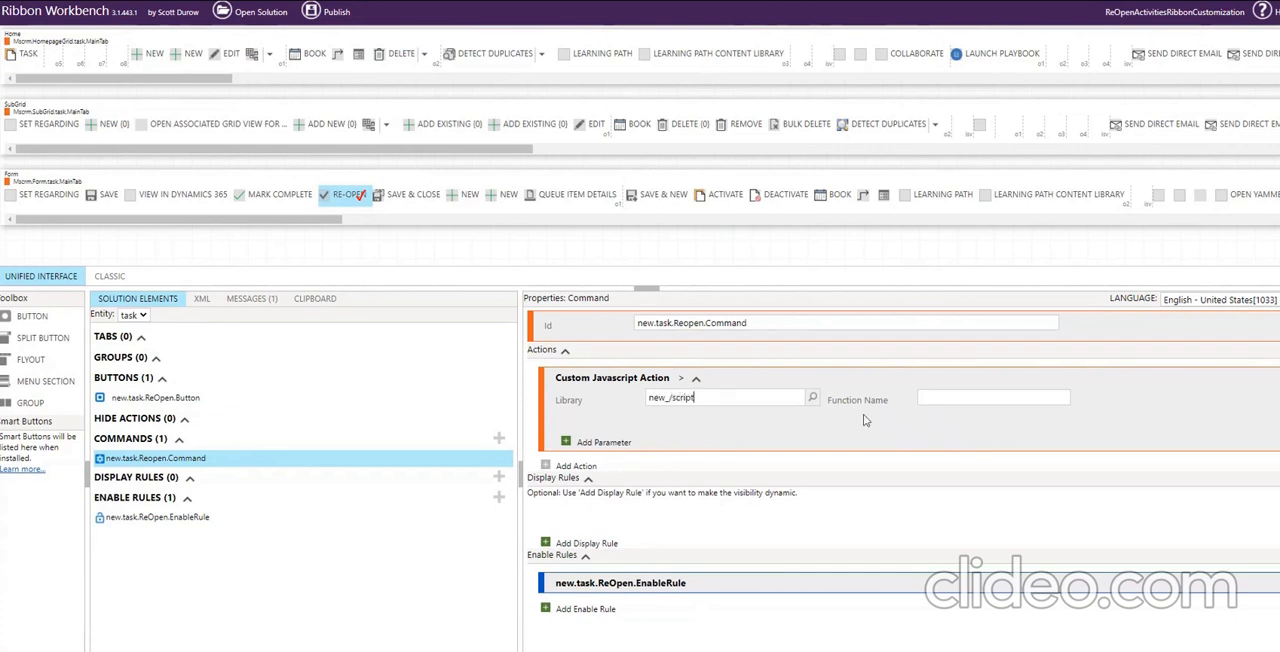
{"action": "left_click", "coordinate": [813, 397]}
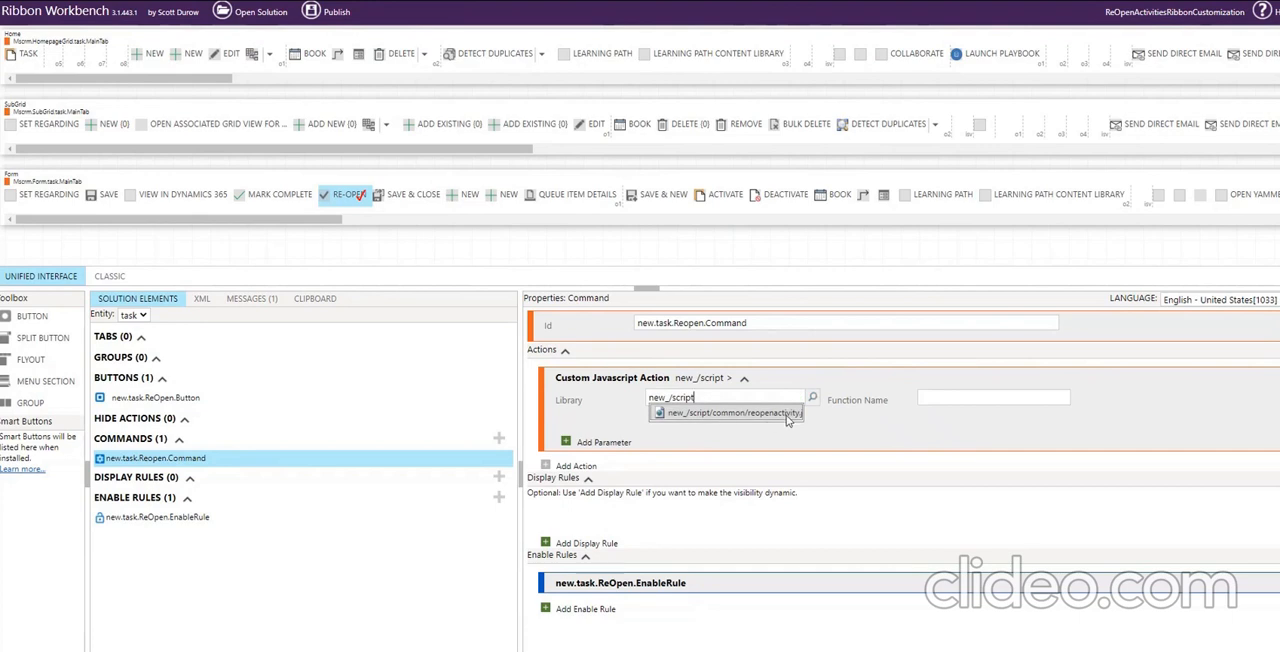
{"action": "left_click", "coordinate": [786, 415]}
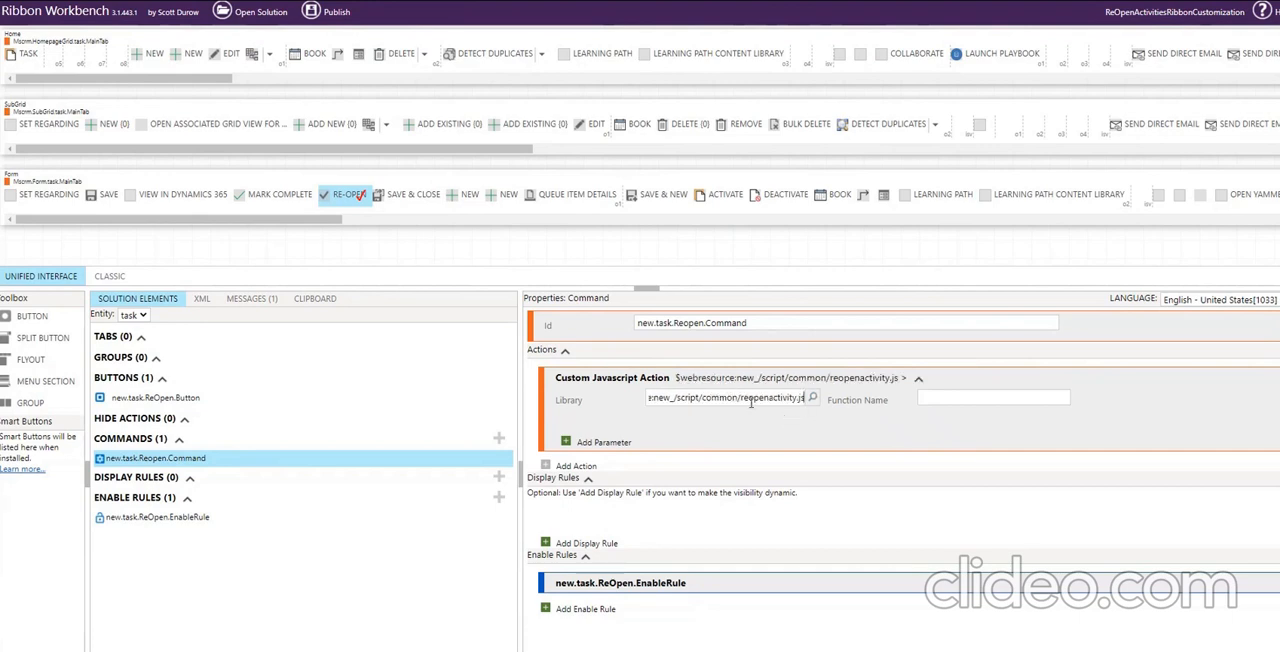
Set the JavaScript action's function name to reopenActivity, copied from the script in Visual Studio.
{"action": "left_click", "coordinate": [934, 398]}
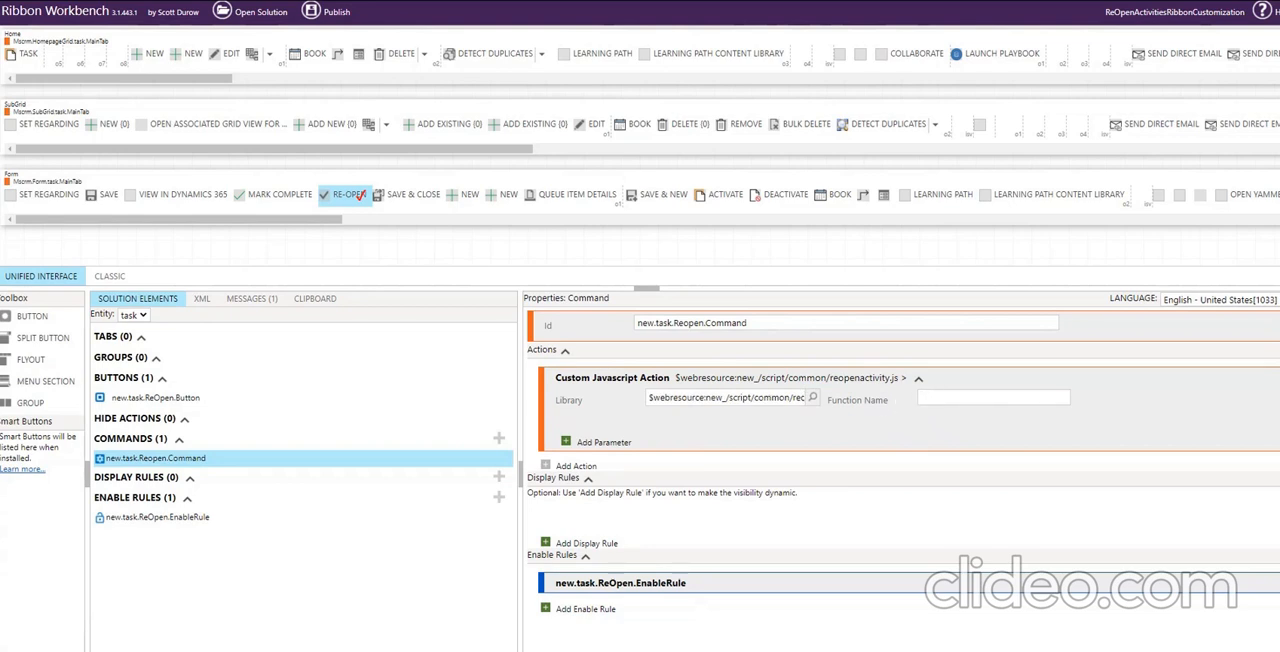
{"action": "left_click_drag", "start_coordinate": [258, 188], "coordinate": [329, 232]}
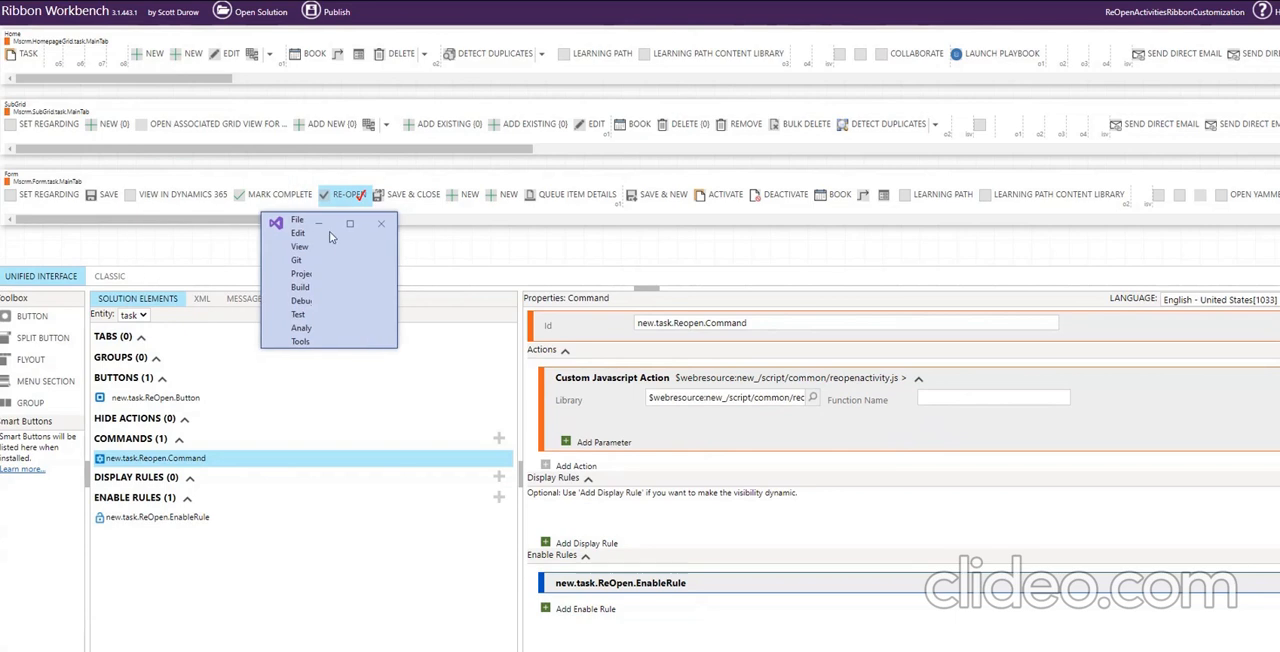
{"action": "left_click_drag", "start_coordinate": [393, 349], "coordinate": [570, 562]}
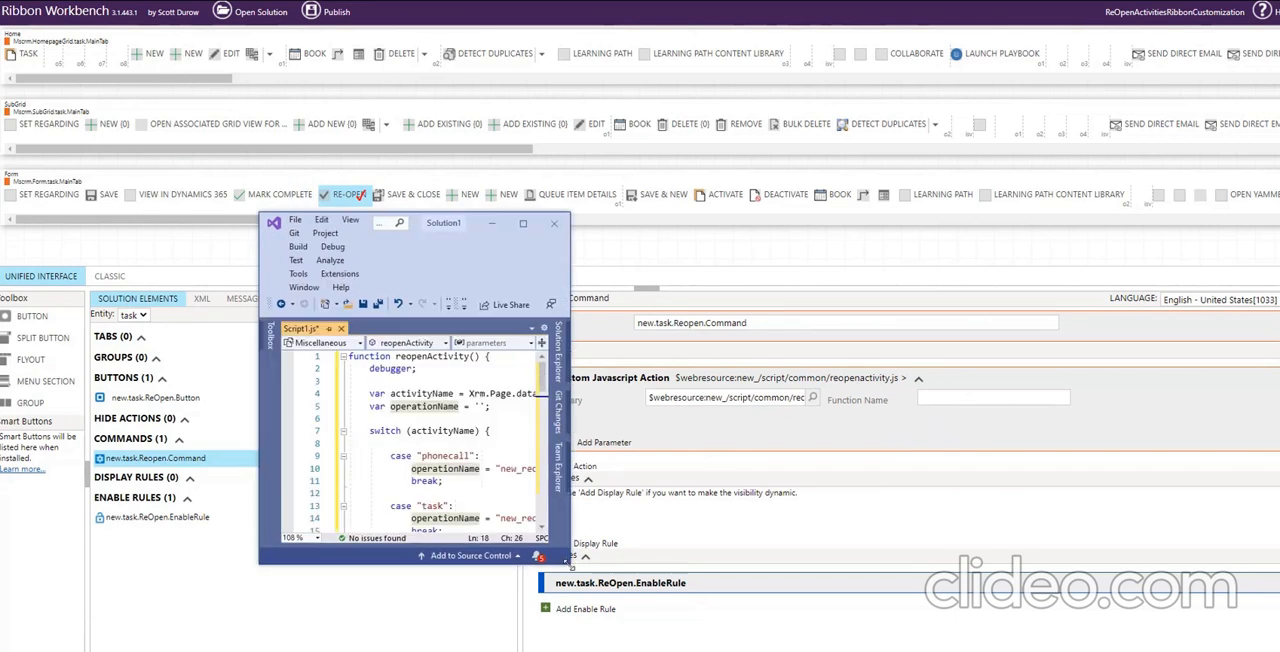
{"action": "double_click", "coordinate": [425, 356]}
{"action": "key", "text": "ctrl+c"}
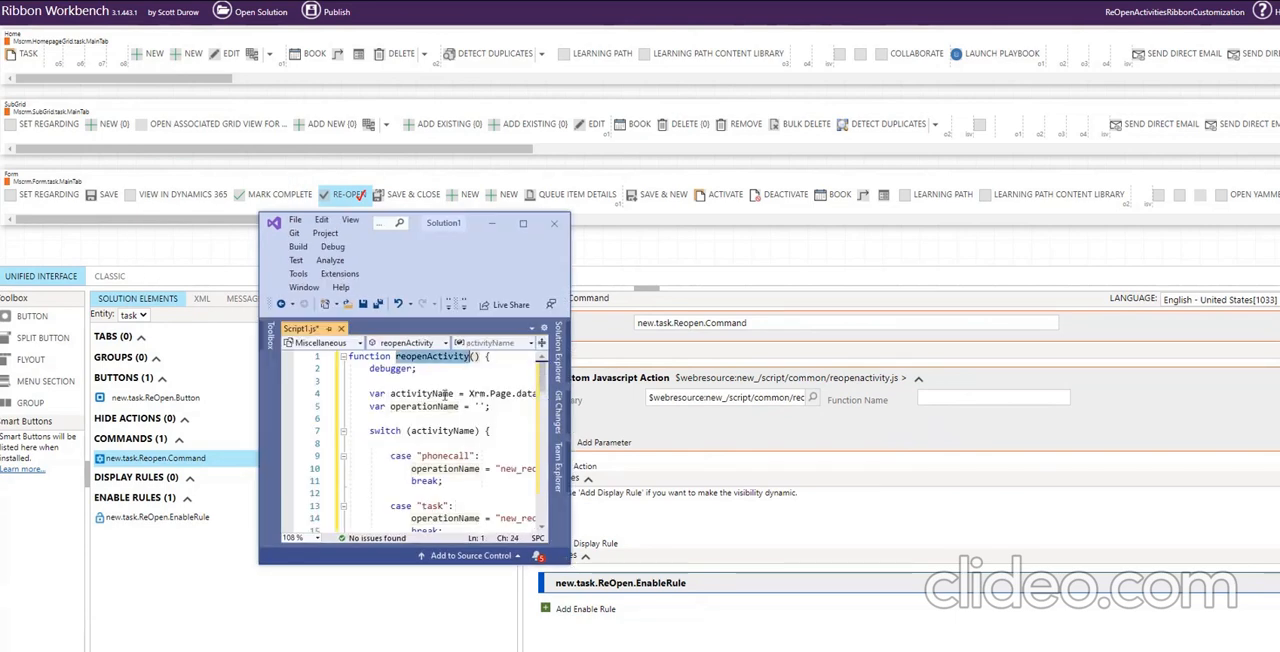
{"action": "left_click", "coordinate": [491, 223]}
{"action": "left_click", "coordinate": [927, 400]}
{"action": "key", "text": "ctrl+v"}
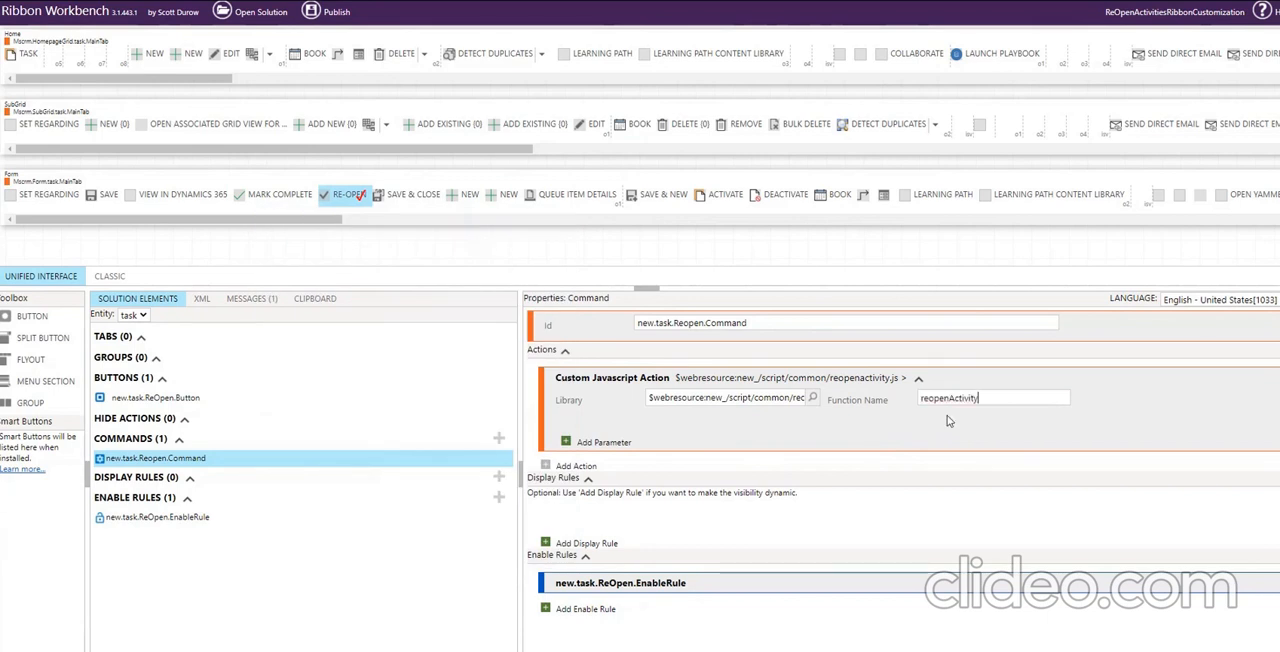
{"action": "double_click", "coordinate": [930, 418]}
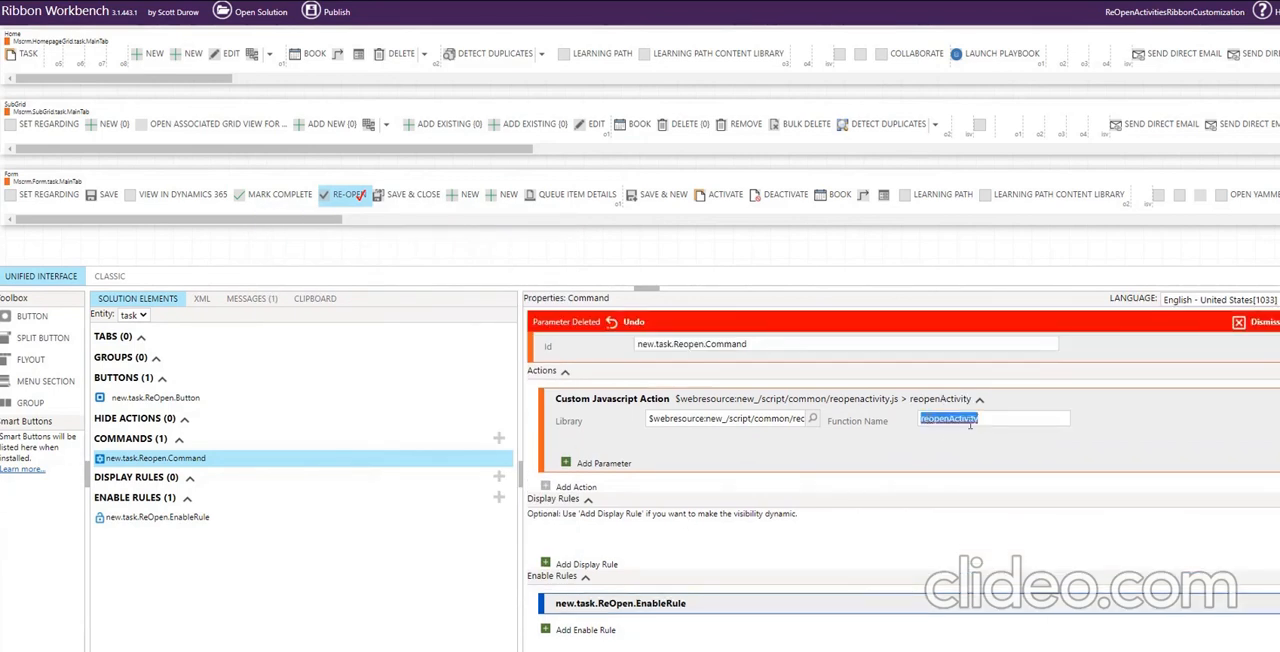
Publish the ribbon customizations in Ribbon Workbench and confirm the publishing.
{"action": "left_click", "coordinate": [311, 13]}
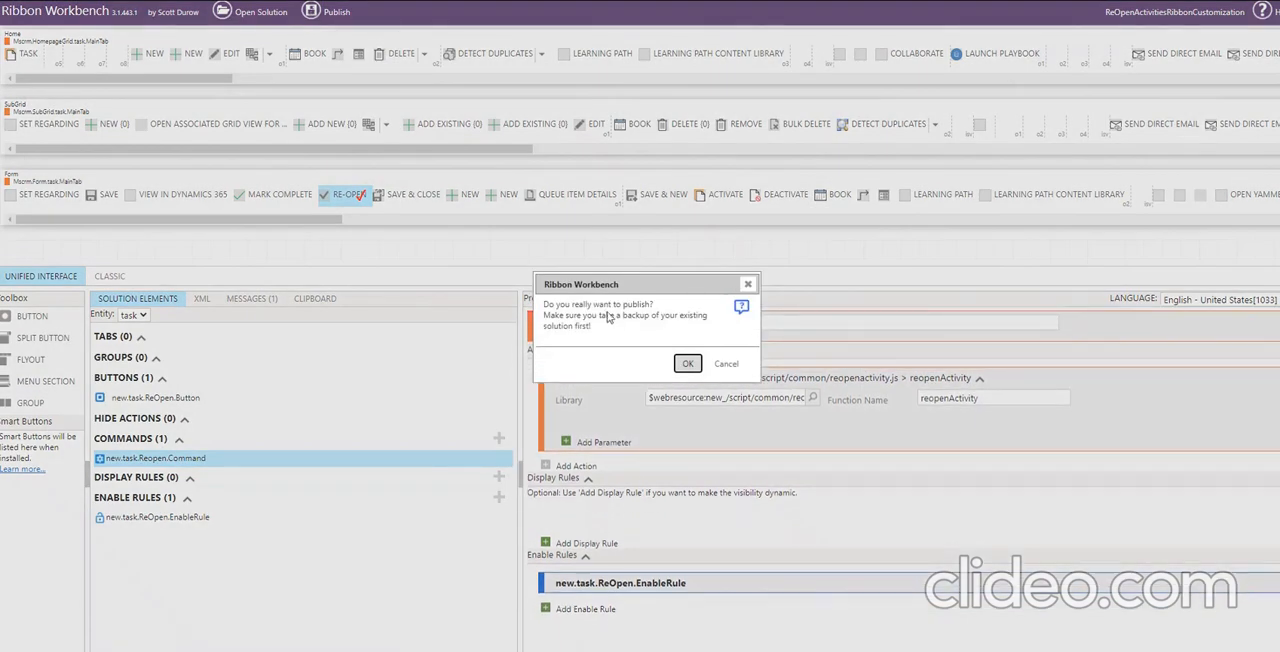
{"action": "left_click", "coordinate": [687, 363]}
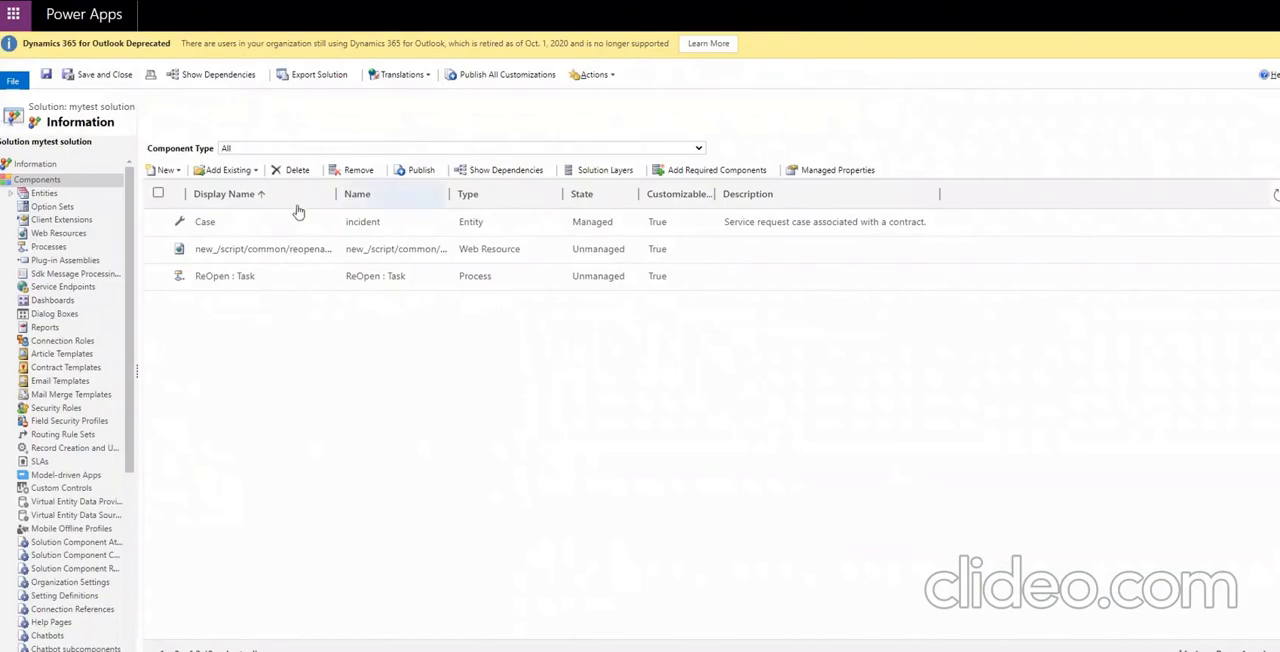
In the mytest solution, start a new process named reopenphonecall, taking the name from the script in Visual Studio.
{"action": "left_click", "coordinate": [176, 172]}
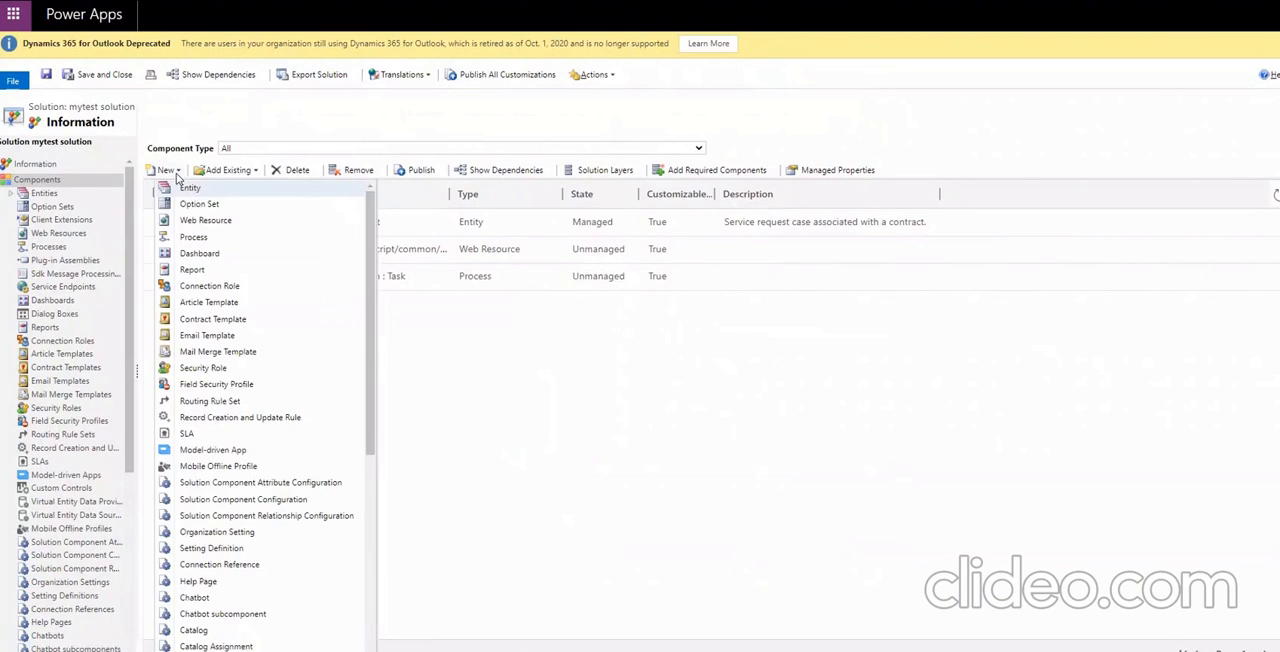
{"action": "left_click", "coordinate": [211, 238]}
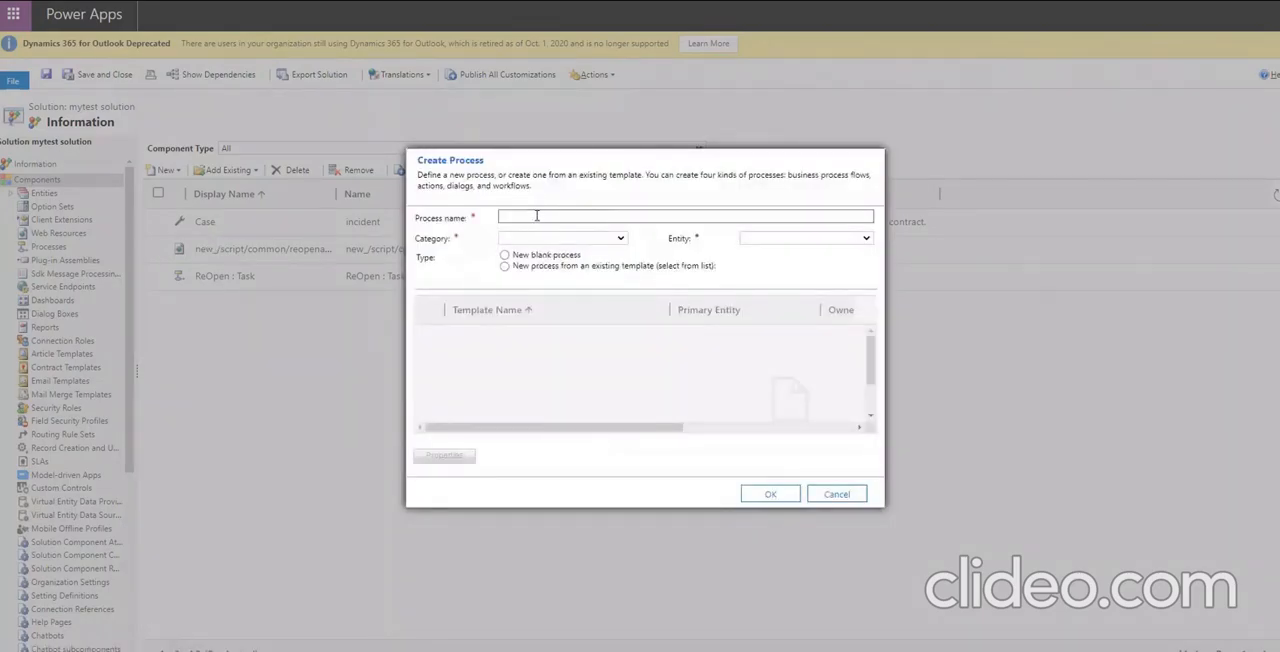
{"action": "left_click", "coordinate": [536, 216]}
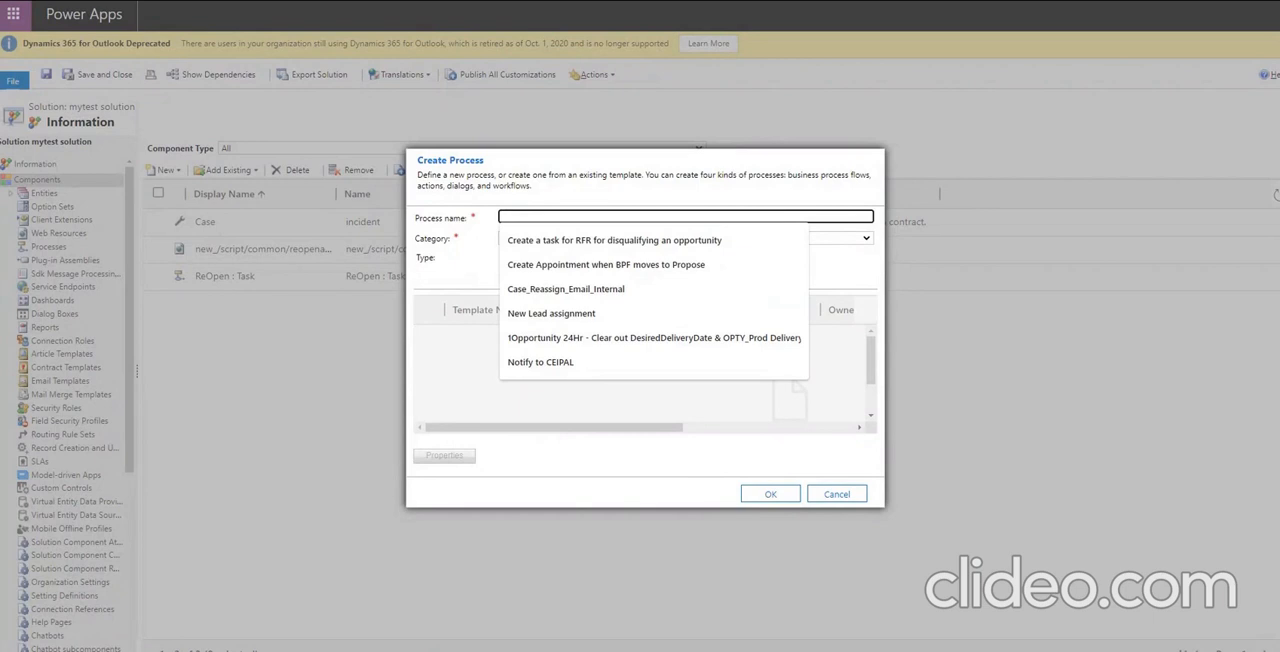
{"action": "key", "text": "alt+Tab"}
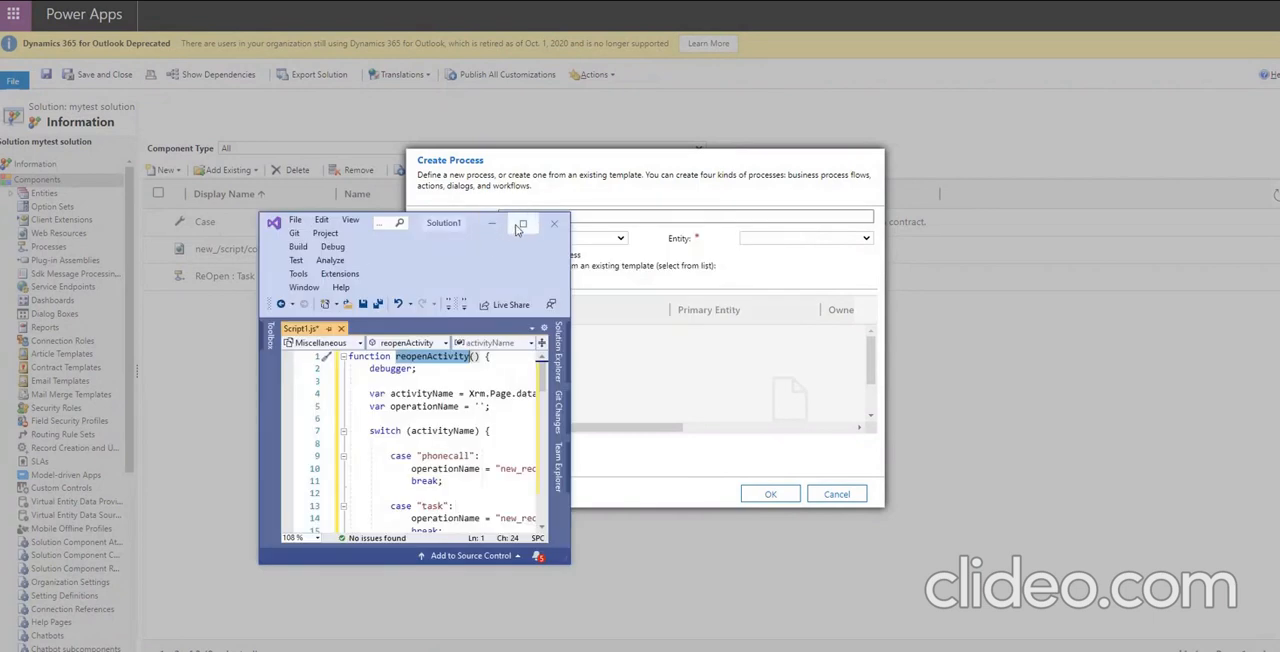
{"action": "key", "text": "alt+Tab"}
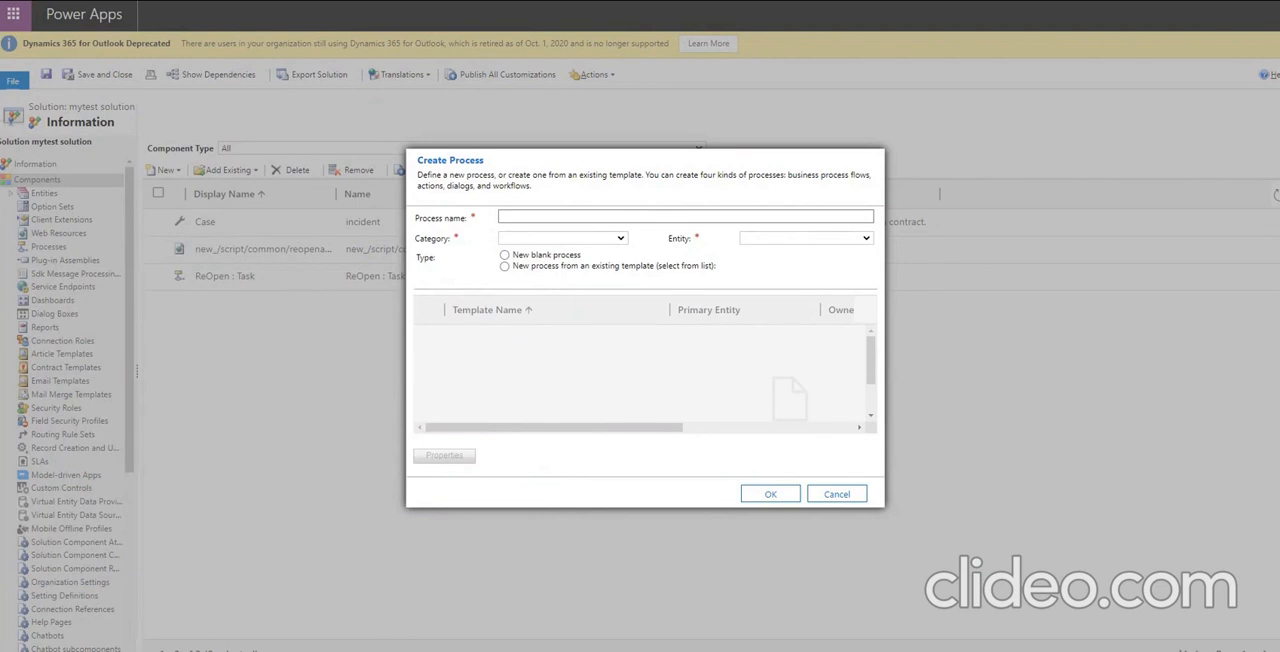
{"action": "left_click", "coordinate": [558, 215]}
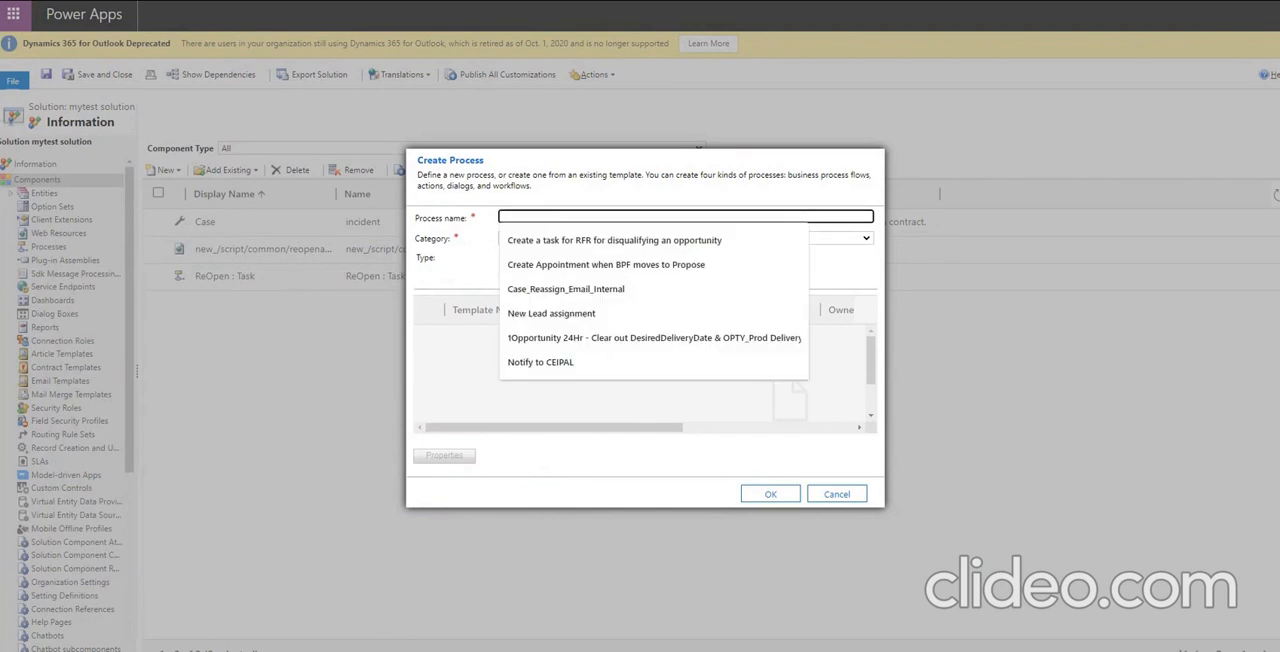
{"action": "key", "text": "alt+Tab"}
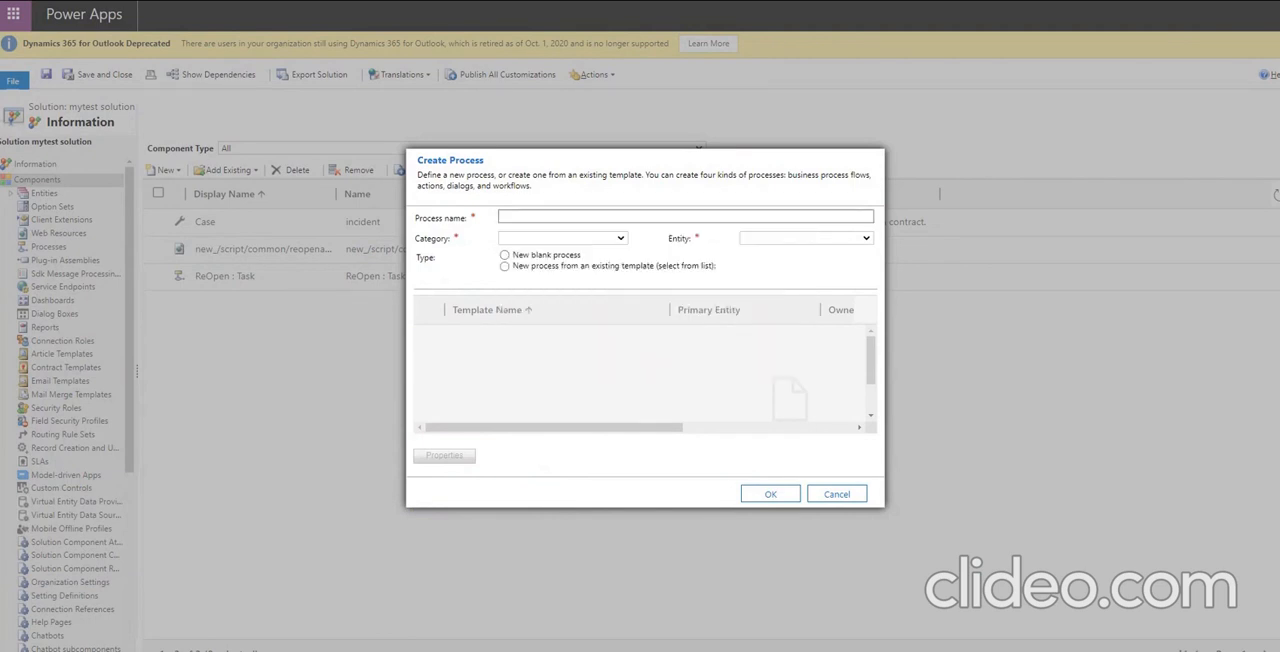
{"action": "left_click", "coordinate": [503, 215]}
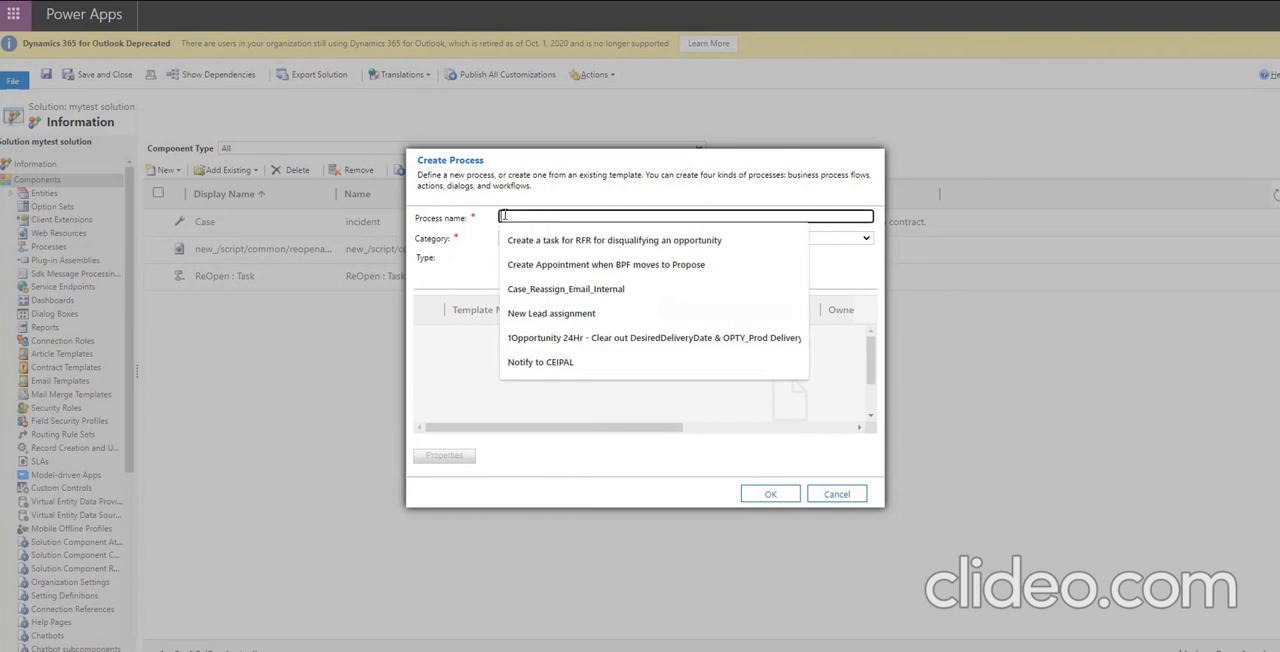
{"action": "type", "text": "reopenphonecall"}
Create the reopenphonecall process as a blank Action for the Phone Call entity.
{"action": "left_click", "coordinate": [531, 240]}
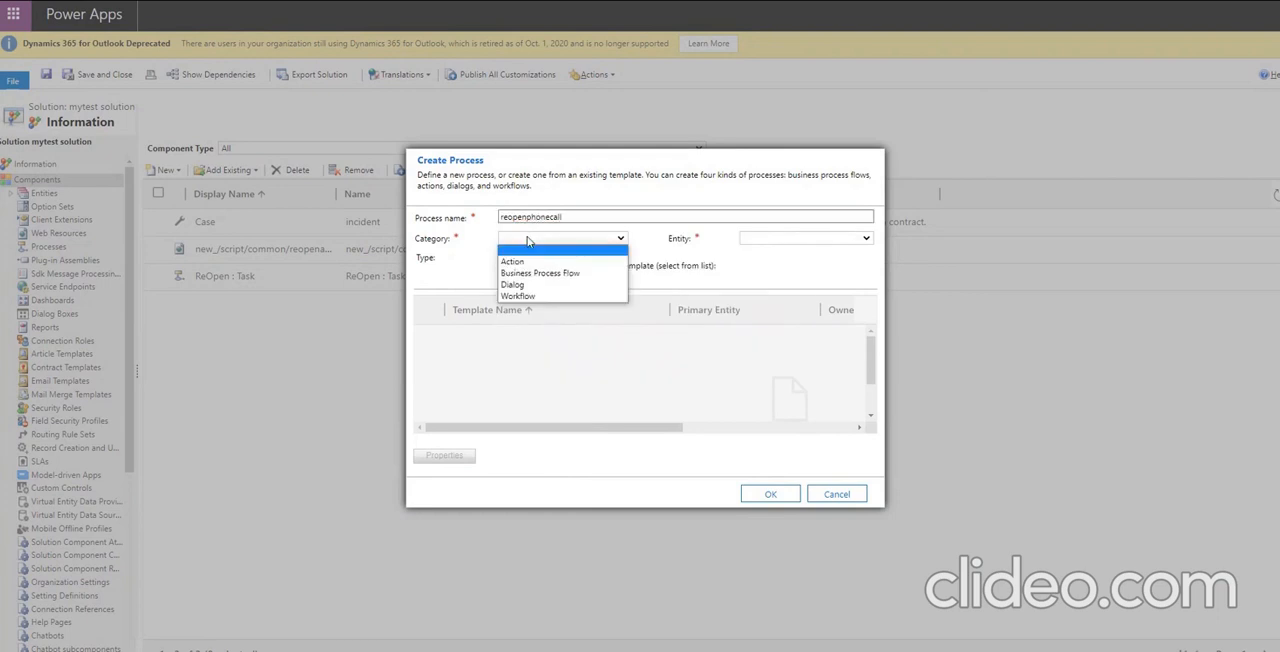
{"action": "left_click", "coordinate": [531, 262]}
{"action": "left_click", "coordinate": [762, 242]}
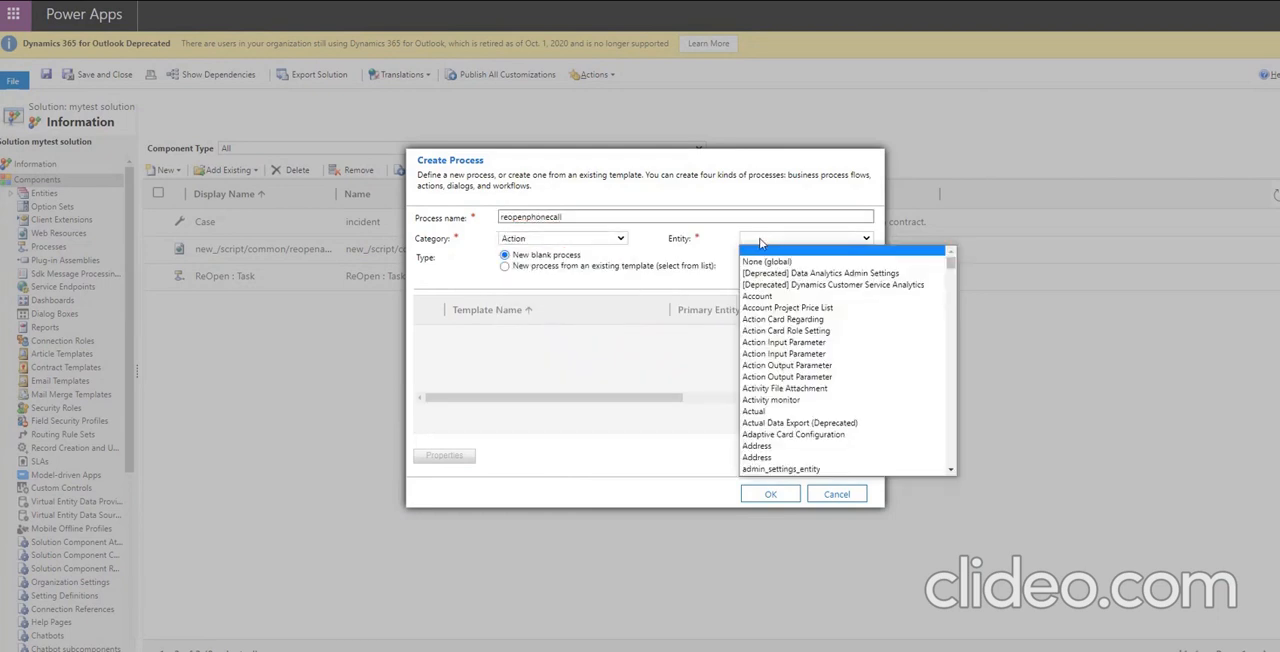
{"action": "type", "text": "ph"}
{"action": "key", "text": "Return"}
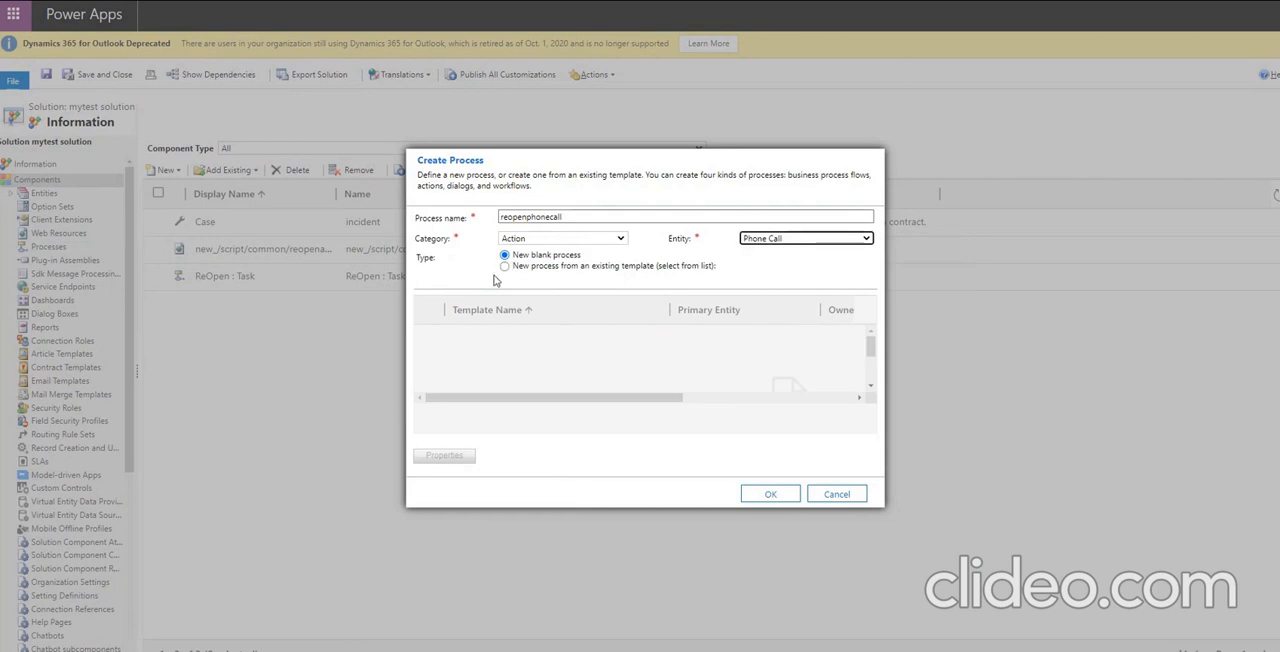
{"action": "left_click", "coordinate": [766, 495]}
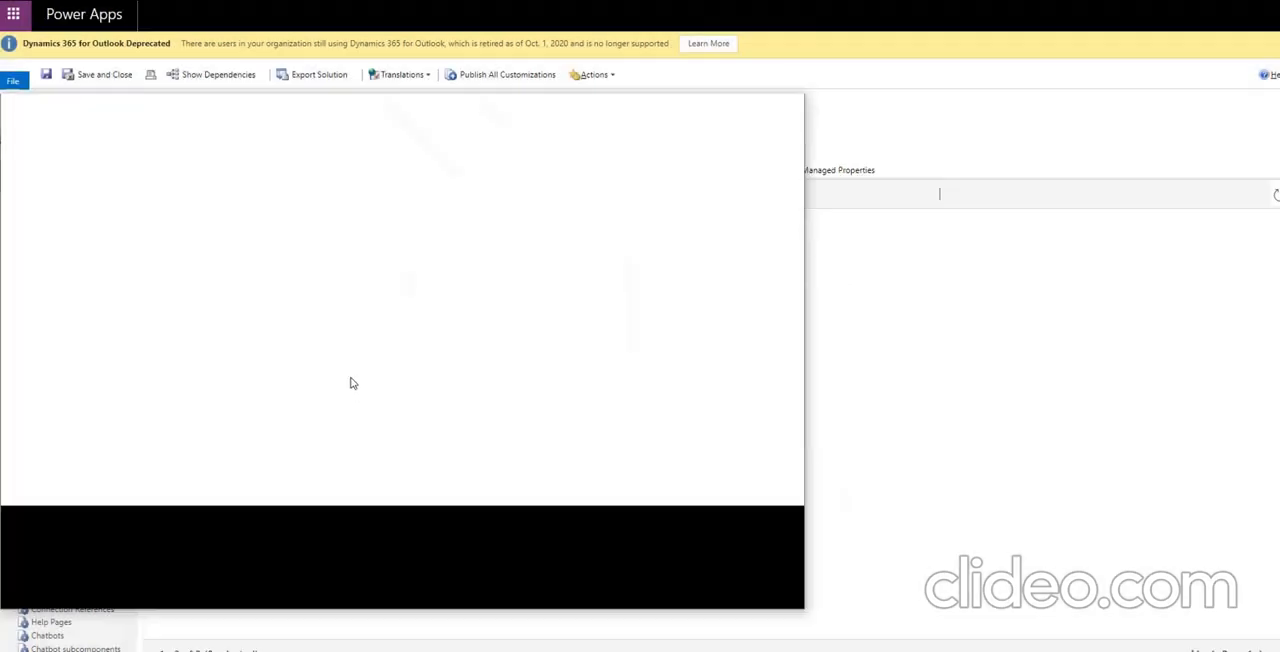
{"action": "left_click_drag", "start_coordinate": [363, 116], "coordinate": [411, 109]}
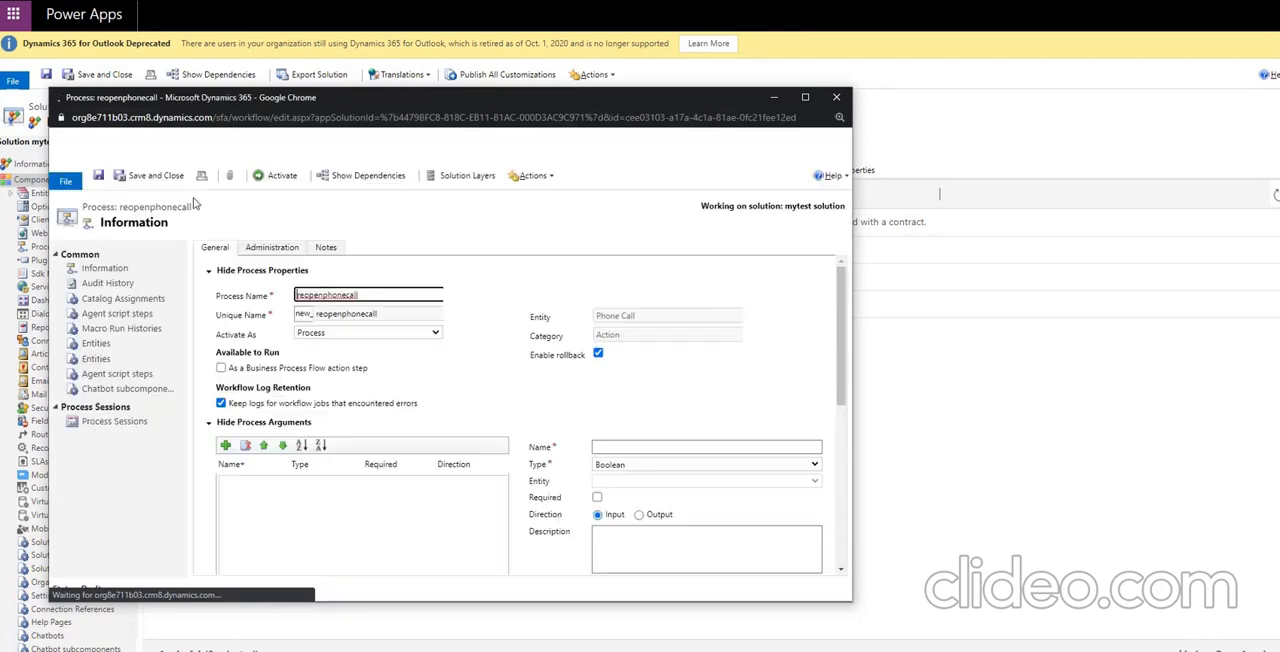
Rename the process as "ReOpen : Phonecall", leaving its unique name as new_reopenphonecall.
{"action": "left_click", "coordinate": [308, 296]}
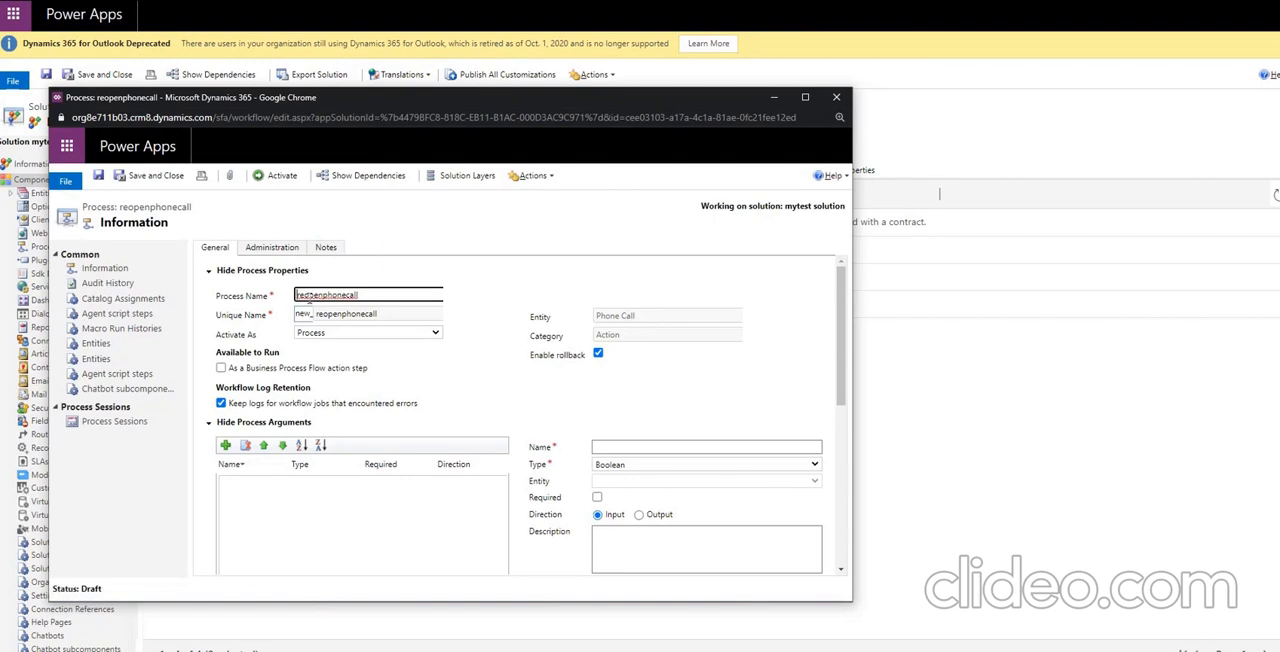
{"action": "key", "text": "BackSpace"}
{"action": "key", "text": "BackSpace"}
{"action": "key", "text": "BackSpace"}
{"action": "type", "text": "Reo"}
{"action": "left_click", "coordinate": [326, 296]}
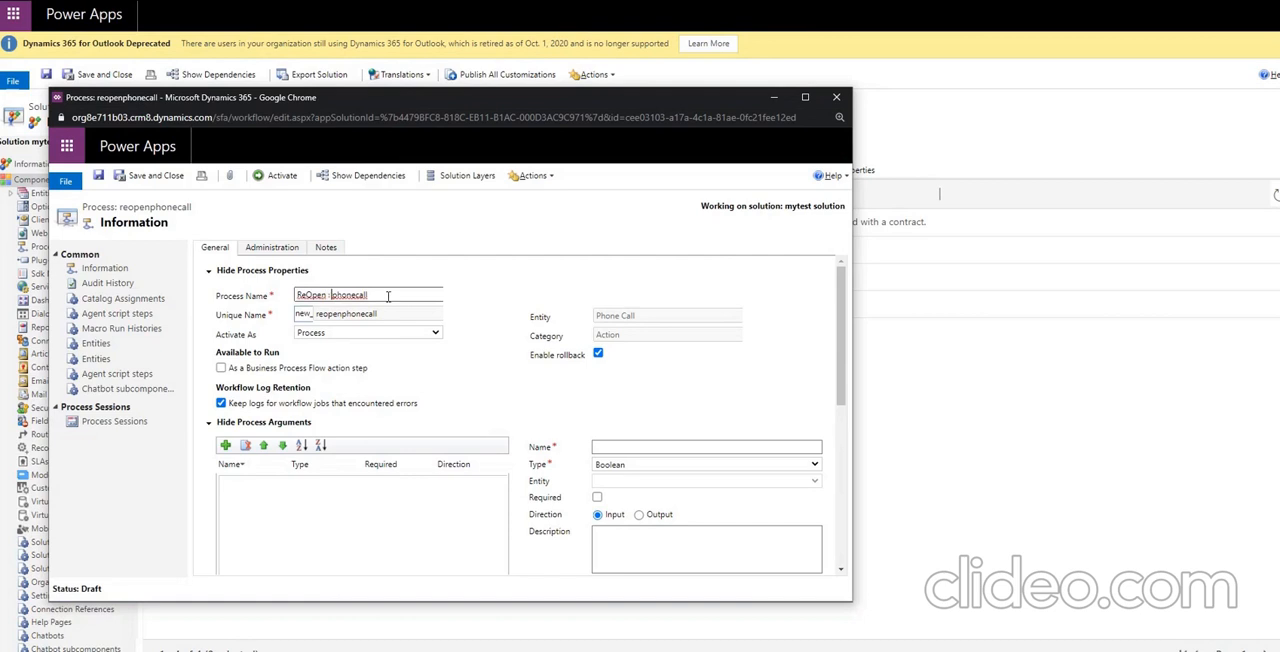
{"action": "key", "text": "Delete"}
{"action": "type", "text": "P"}
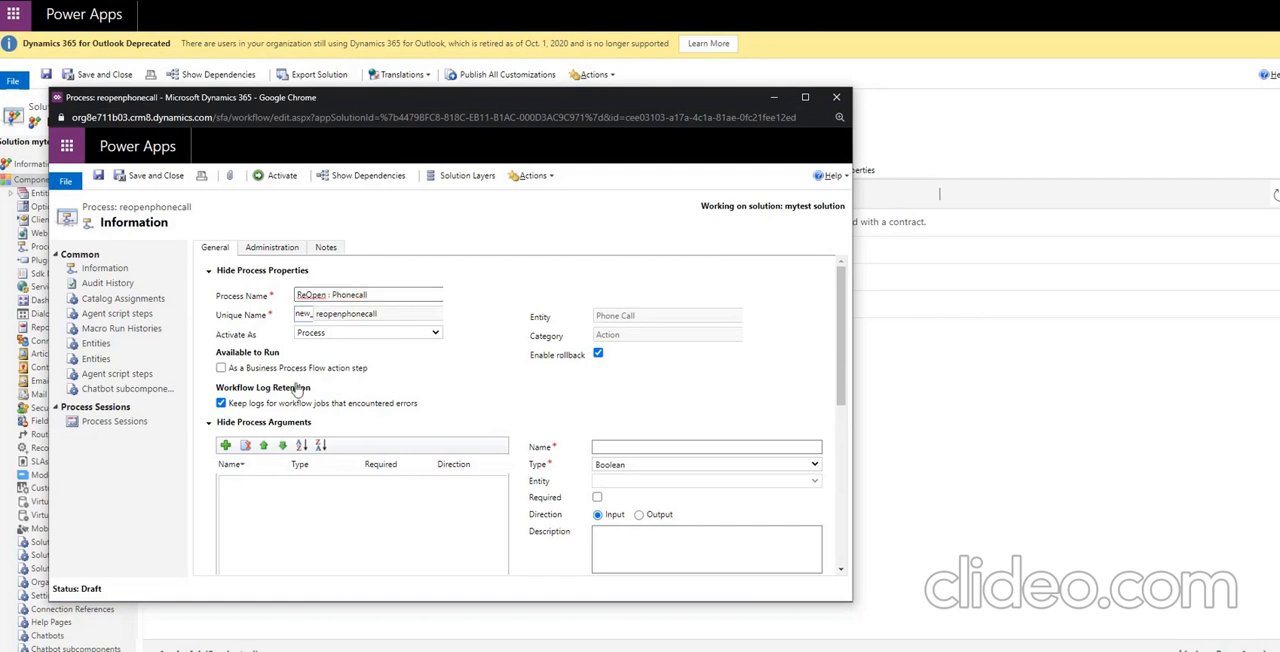
Add a Change Status step to the process that sets the Phone Call record to Open.
{"action": "scroll", "coordinate": [478, 416], "scroll_direction": "down", "scroll_amount": 5}
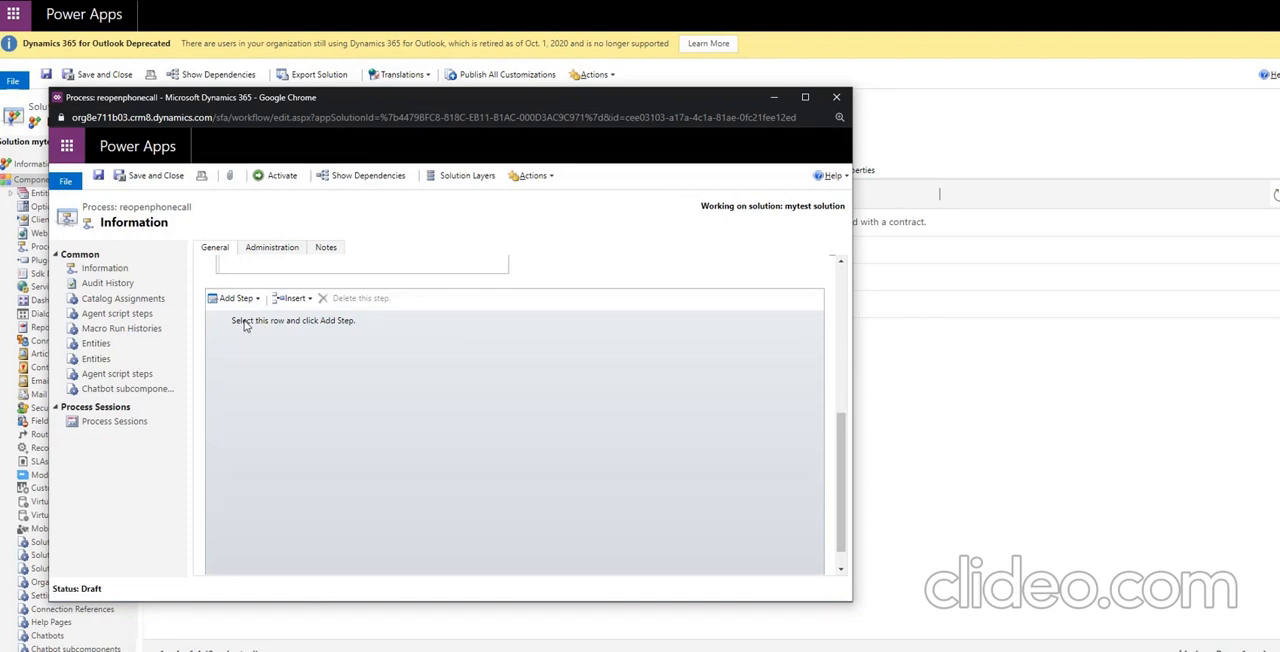
{"action": "left_click", "coordinate": [243, 323]}
{"action": "left_click", "coordinate": [248, 298]}
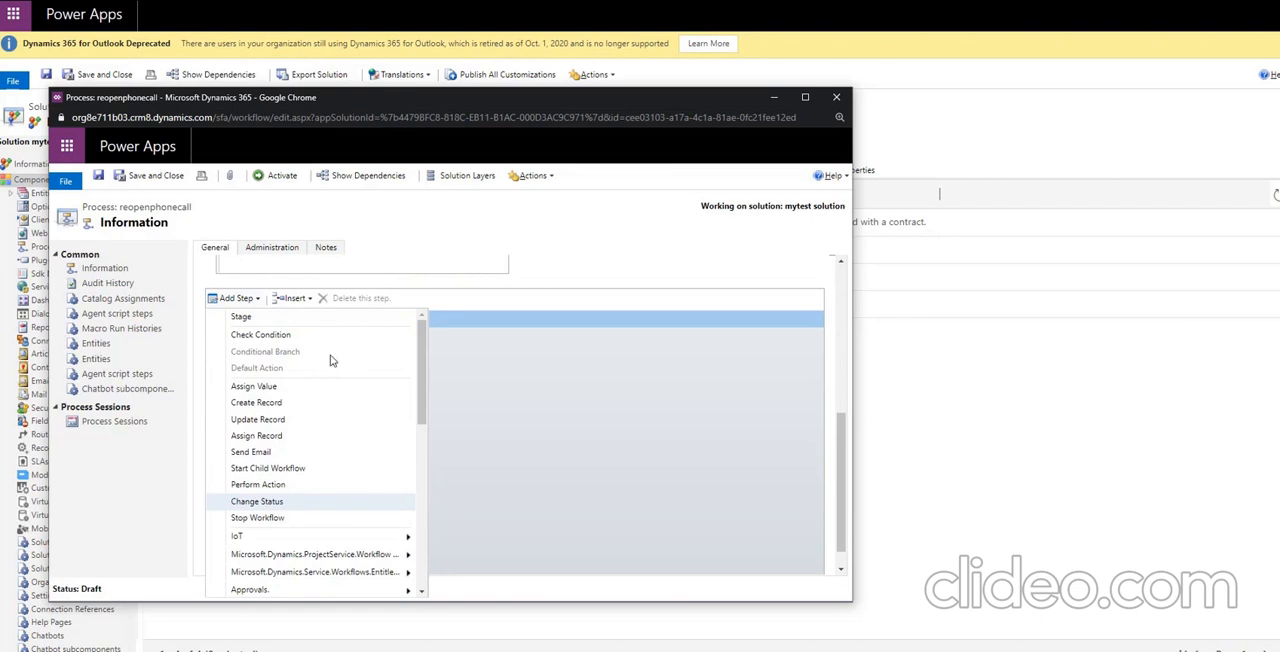
Request activation of the phone call reopening process and move its window clear of the page behind it.
{"action": "left_click", "coordinate": [280, 175]}
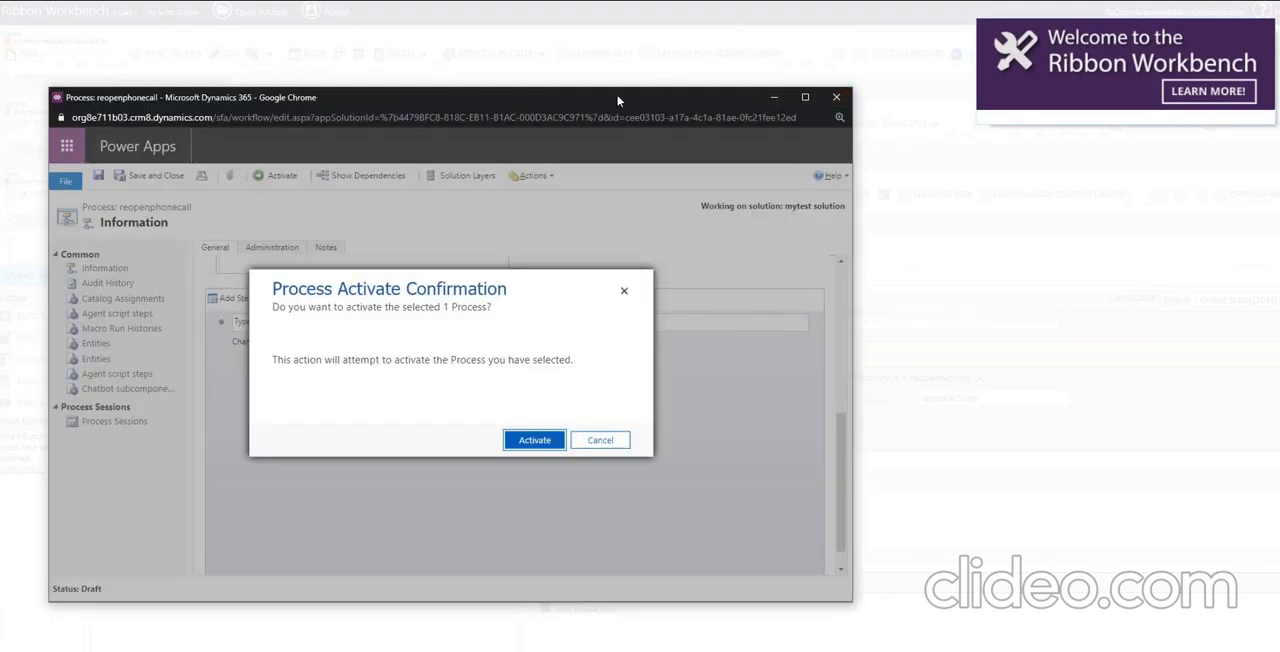
{"action": "left_click_drag", "start_coordinate": [610, 100], "coordinate": [715, 148]}
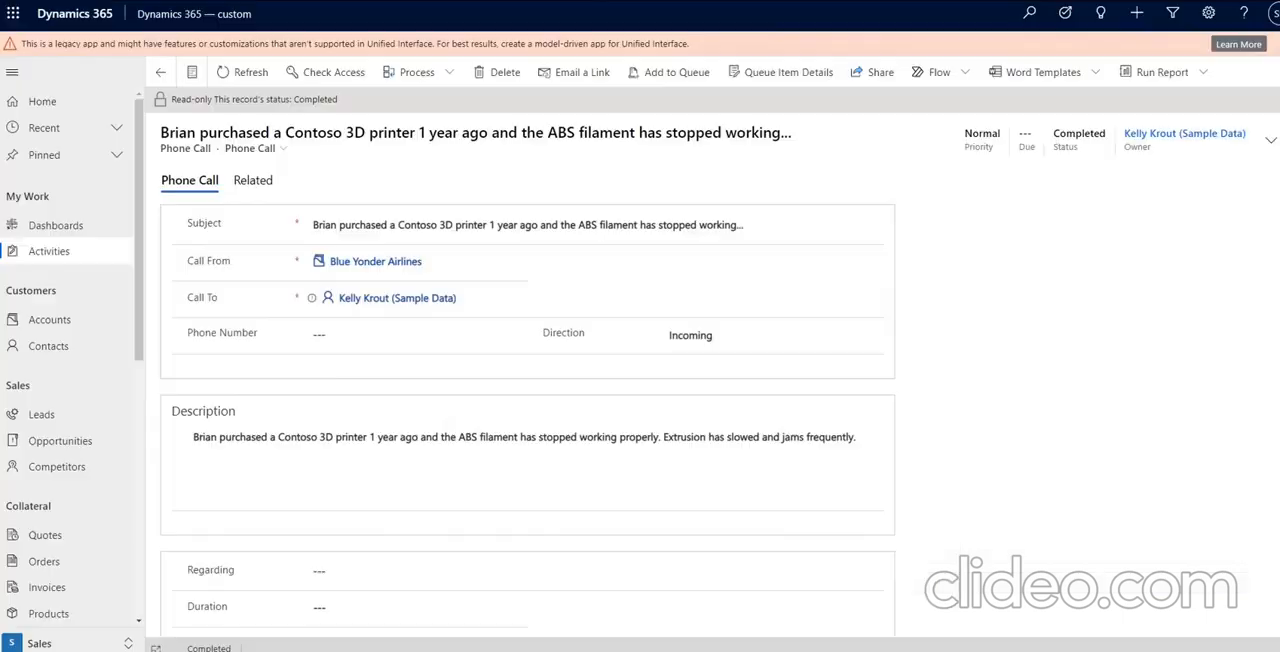
Duplicate the browser tab of the completed phone call record and open the Activities list in the copy.
{"action": "right_click", "coordinate": [430, 2]}
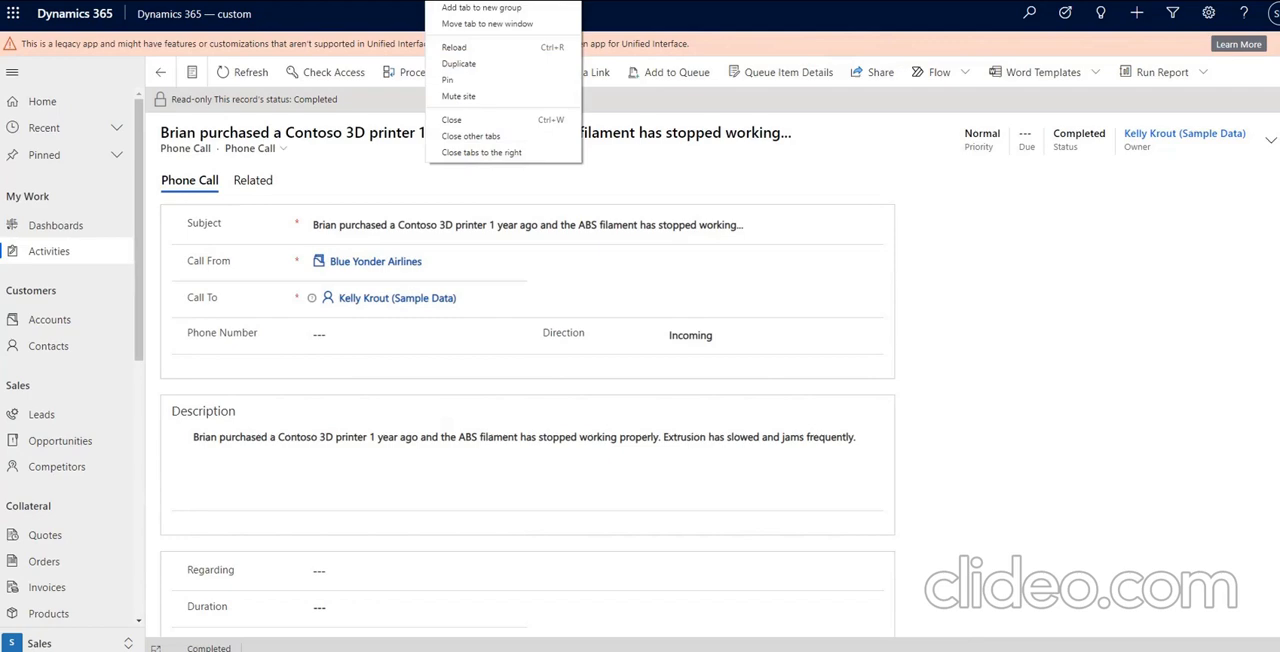
{"action": "left_click", "coordinate": [472, 64]}
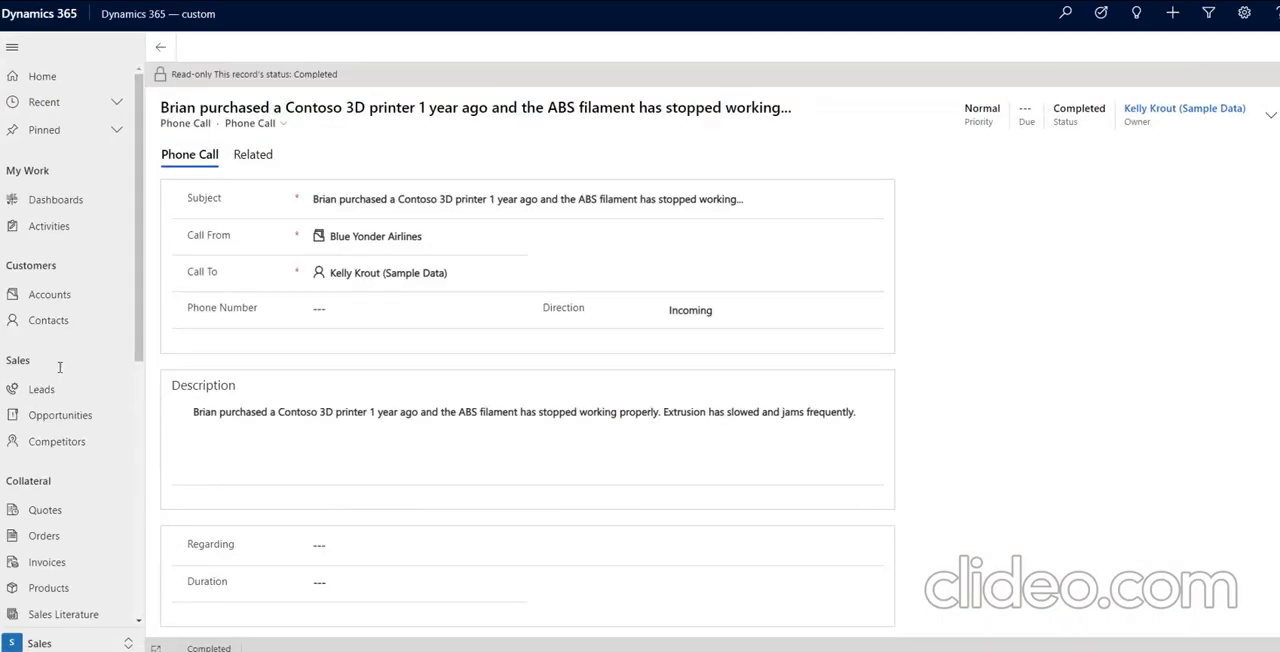
{"action": "left_click", "coordinate": [60, 250]}
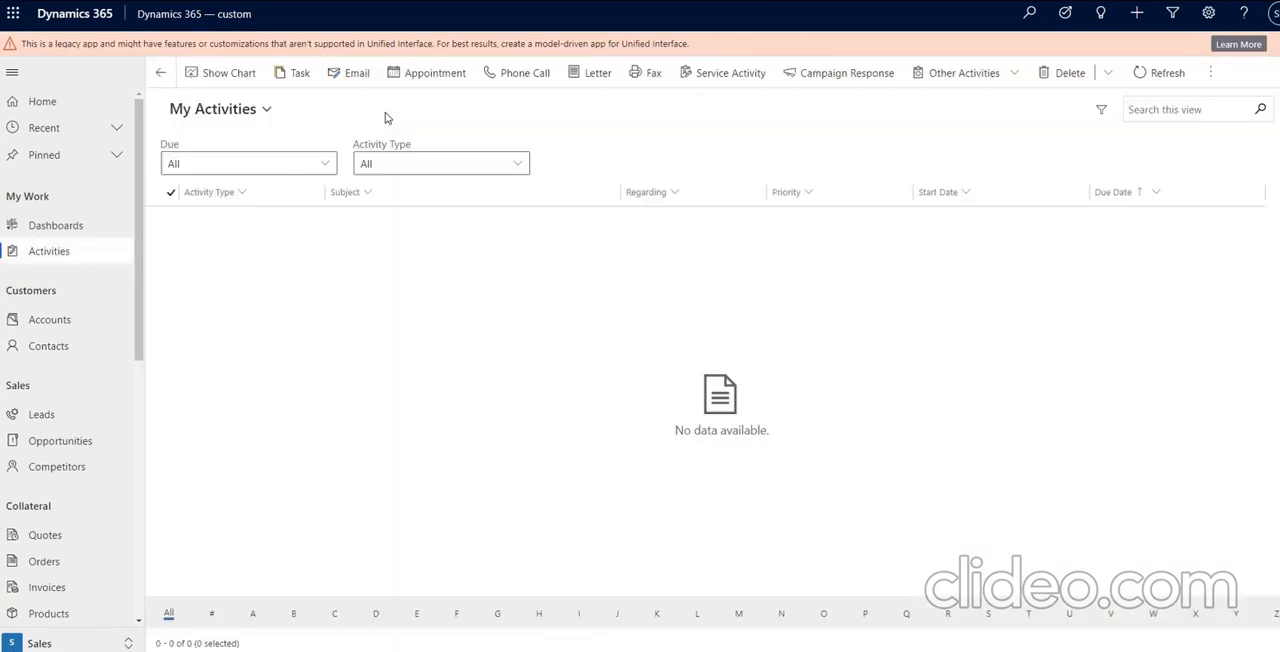
Filter the activities to the Appointment activity type and switch the list to the All Activities view.
{"action": "left_click", "coordinate": [519, 166]}
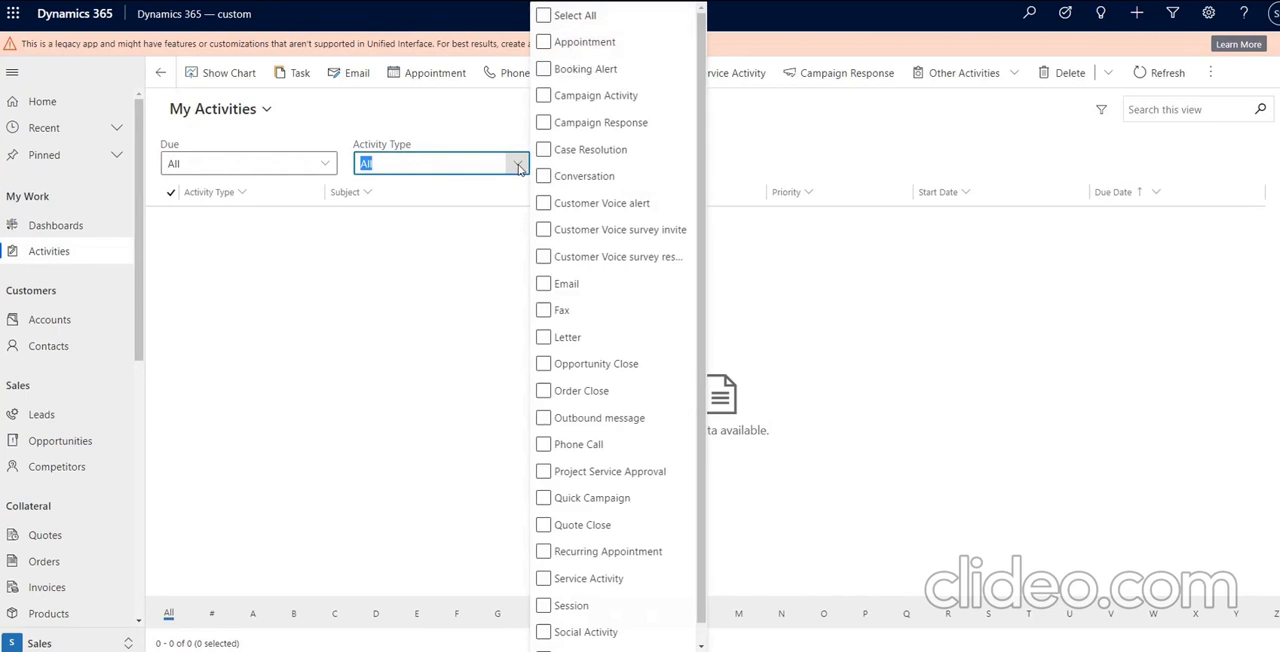
{"action": "left_click", "coordinate": [543, 42]}
{"action": "left_click", "coordinate": [476, 121]}
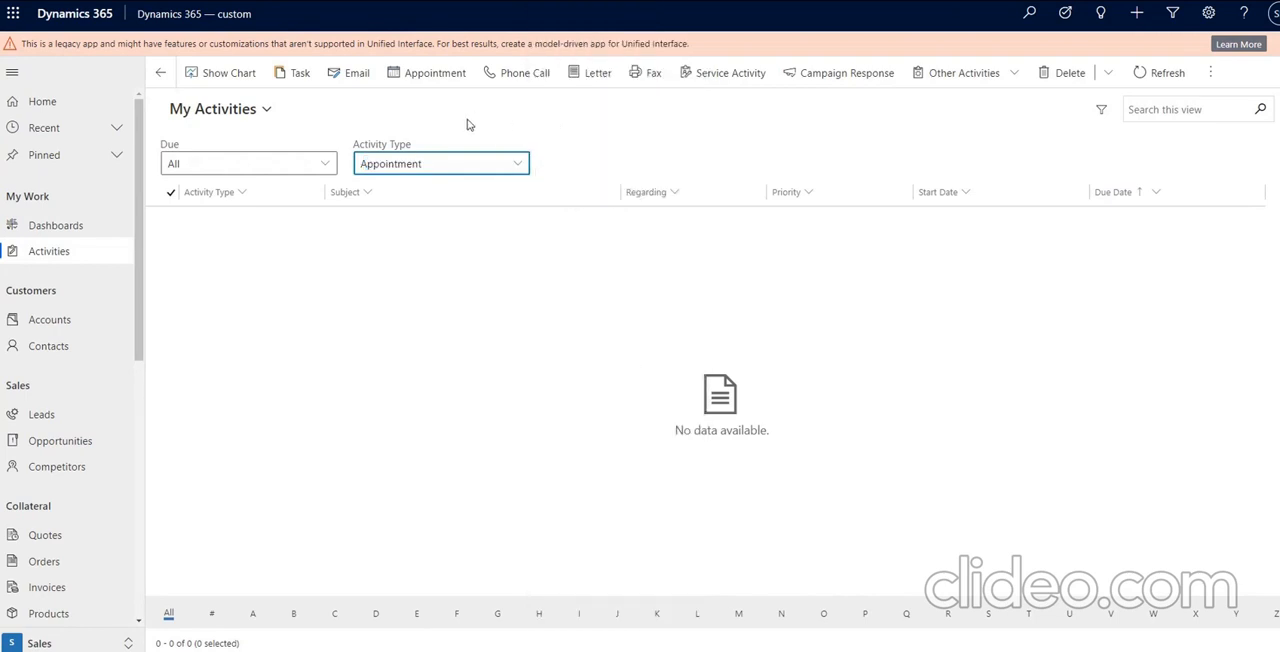
{"action": "left_click", "coordinate": [259, 110]}
{"action": "left_click", "coordinate": [228, 209]}
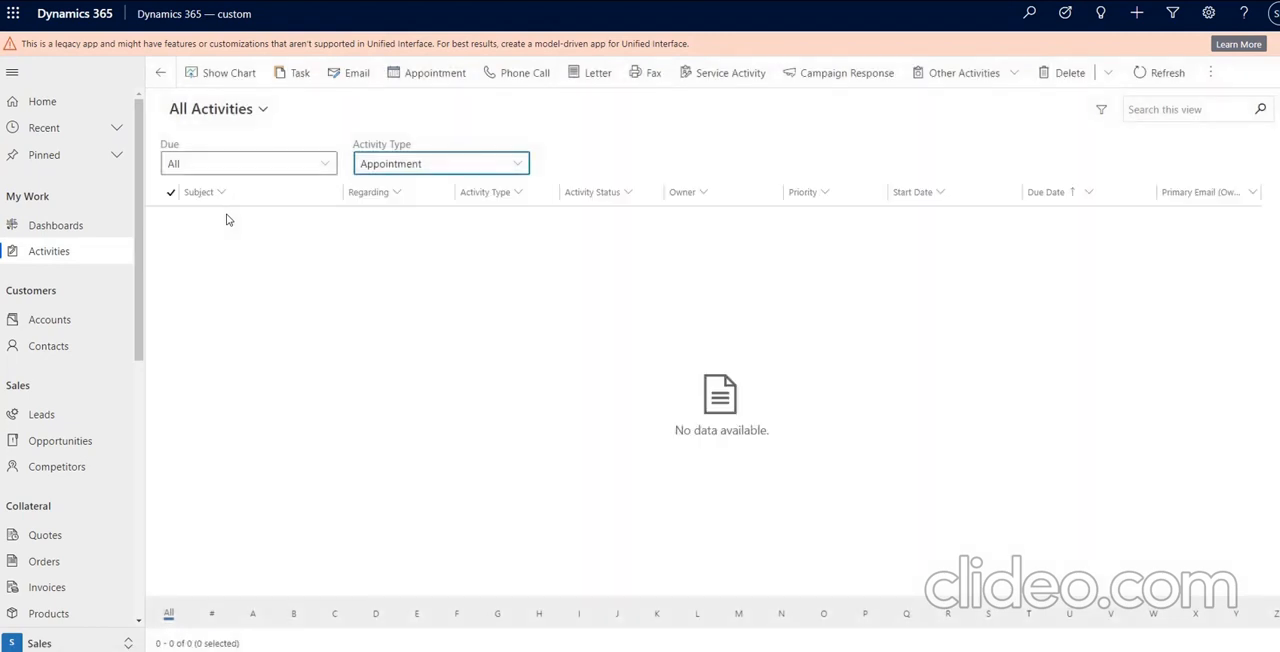
Create a new appointment with a contact as required attendee and the subject "Crm Catch up call".
{"action": "left_click", "coordinate": [428, 82]}
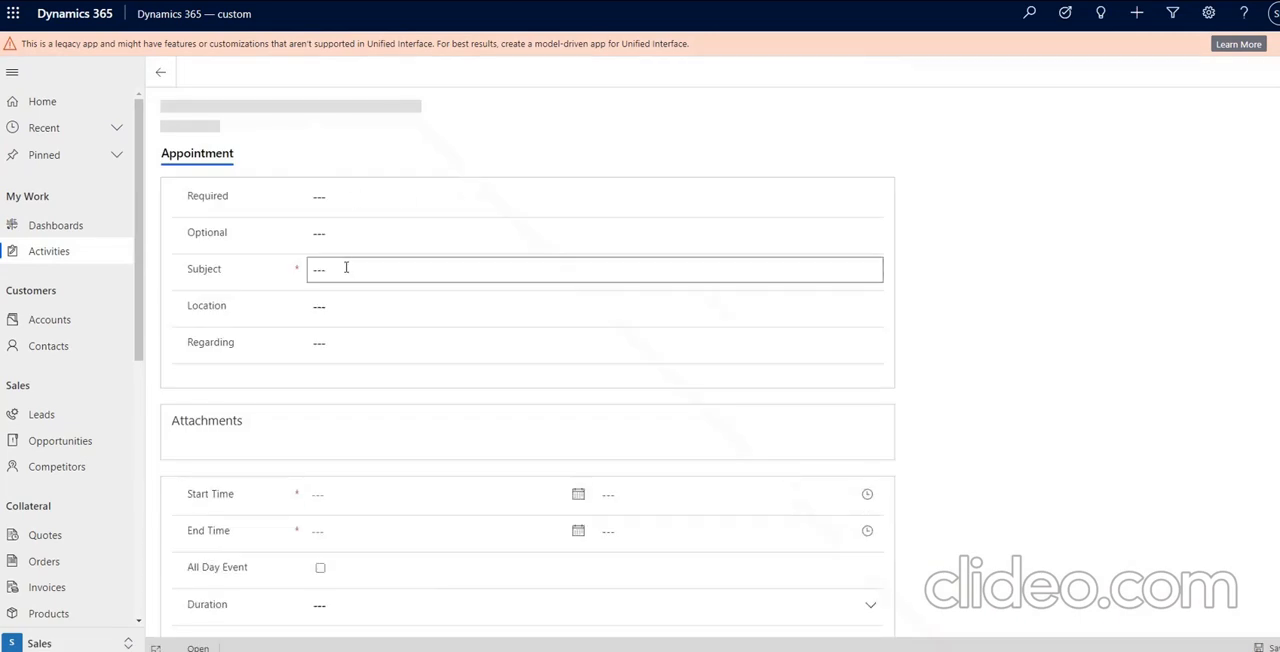
{"action": "left_click", "coordinate": [355, 197]}
{"action": "left_click", "coordinate": [422, 250]}
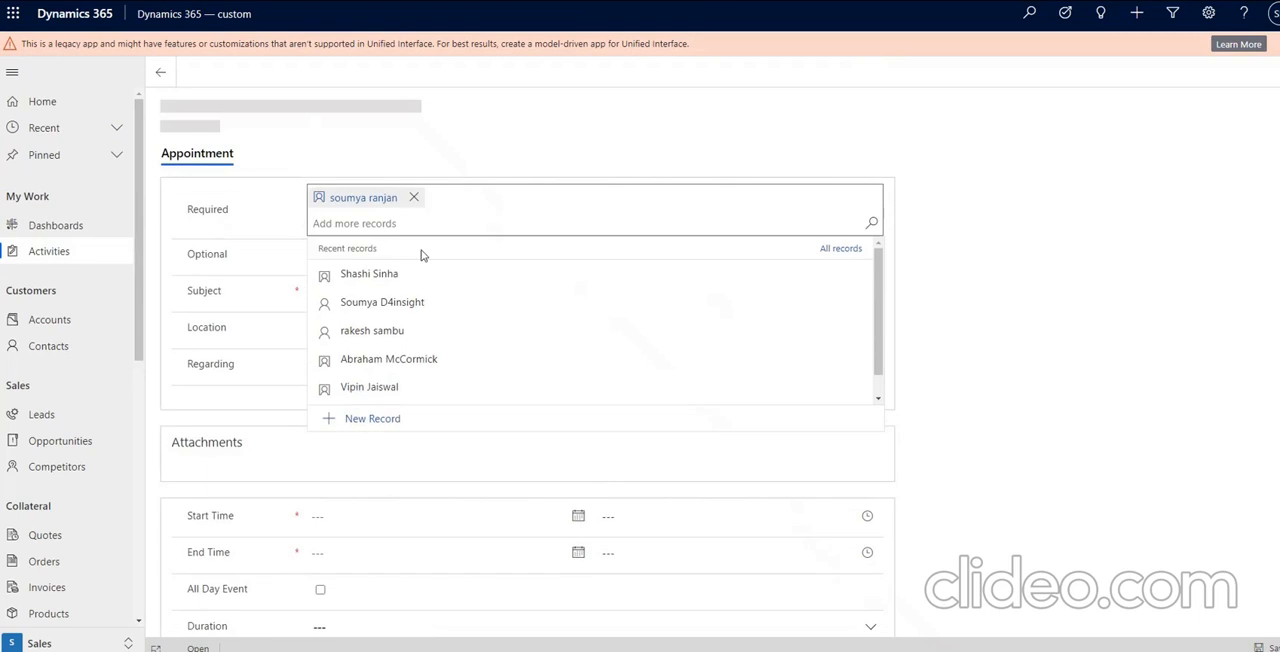
{"action": "left_click", "coordinate": [246, 230]}
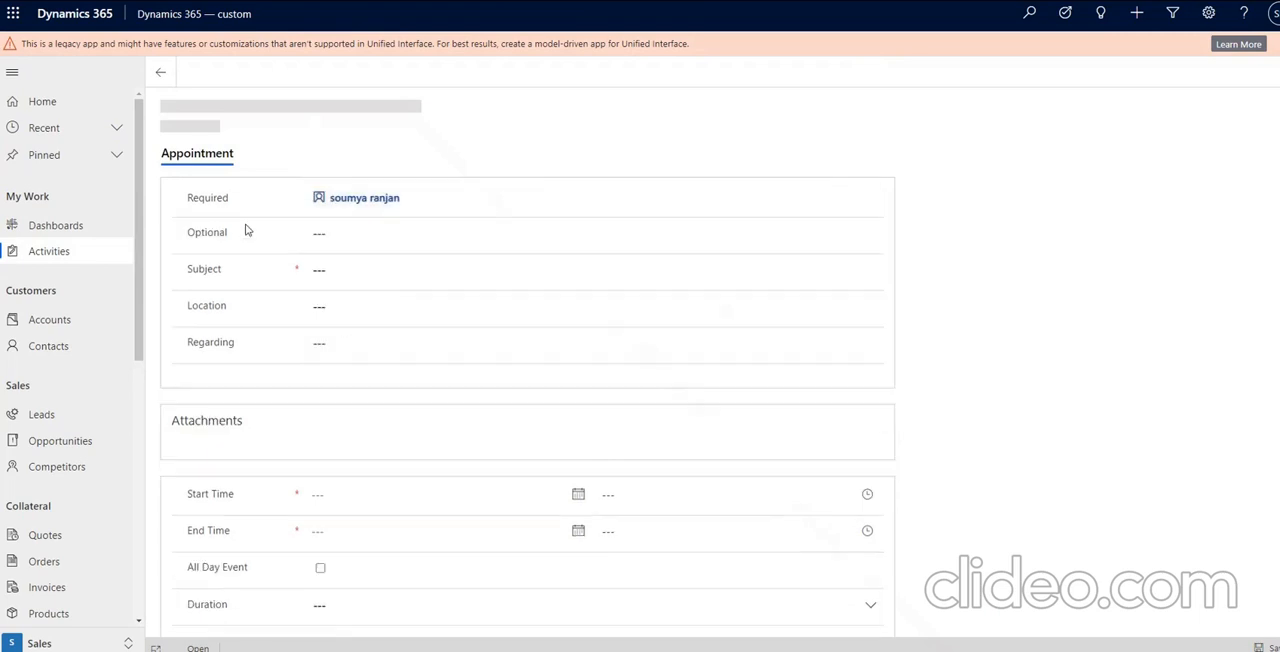
{"action": "left_click", "coordinate": [340, 275]}
{"action": "type", "text": "Crm "}
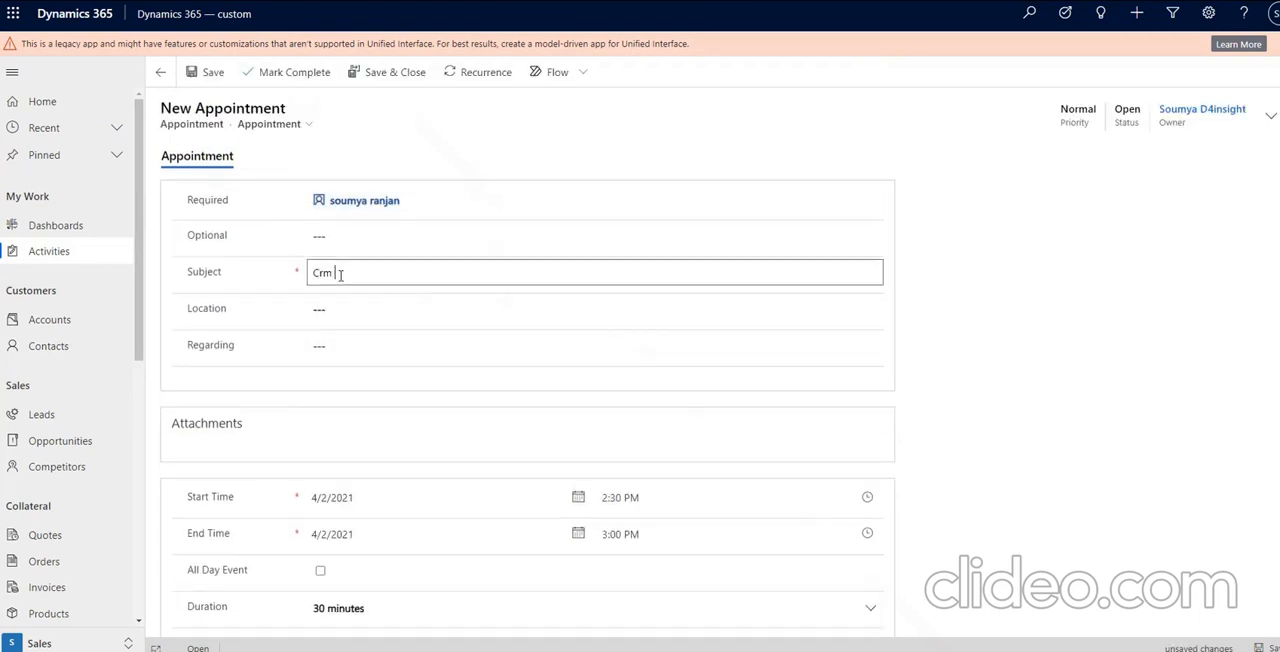
{"action": "type", "text": "Catch up call"}
Set the appointment's start date to 4/3/2021 and save the record.
{"action": "left_click", "coordinate": [867, 497]}
{"action": "left_click", "coordinate": [450, 507]}
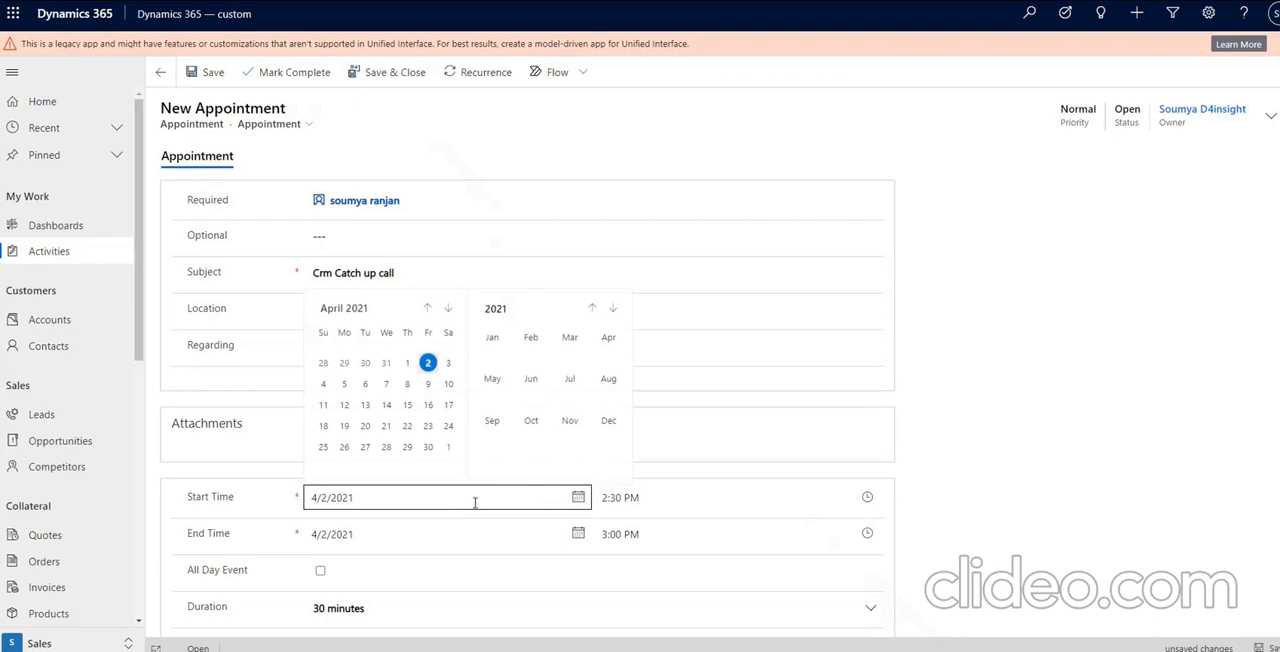
{"action": "left_click", "coordinate": [447, 367]}
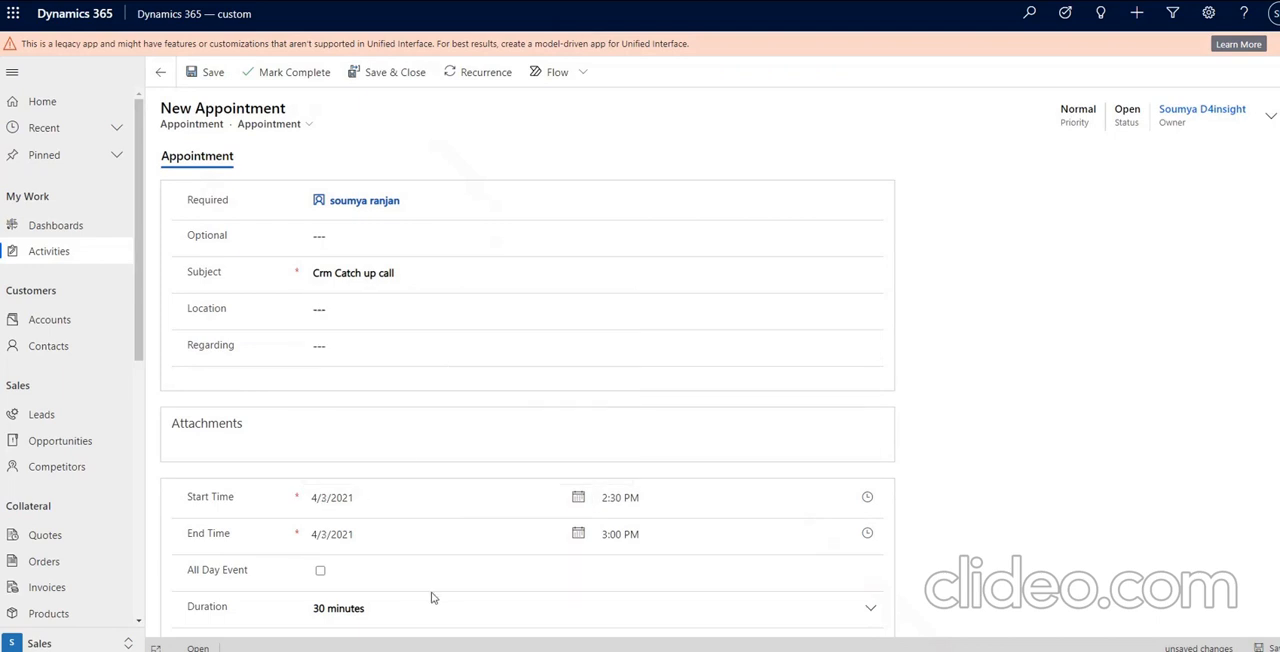
{"action": "scroll", "coordinate": [434, 595], "scroll_direction": "down", "scroll_amount": 1}
{"action": "key", "text": "ctrl+s"}
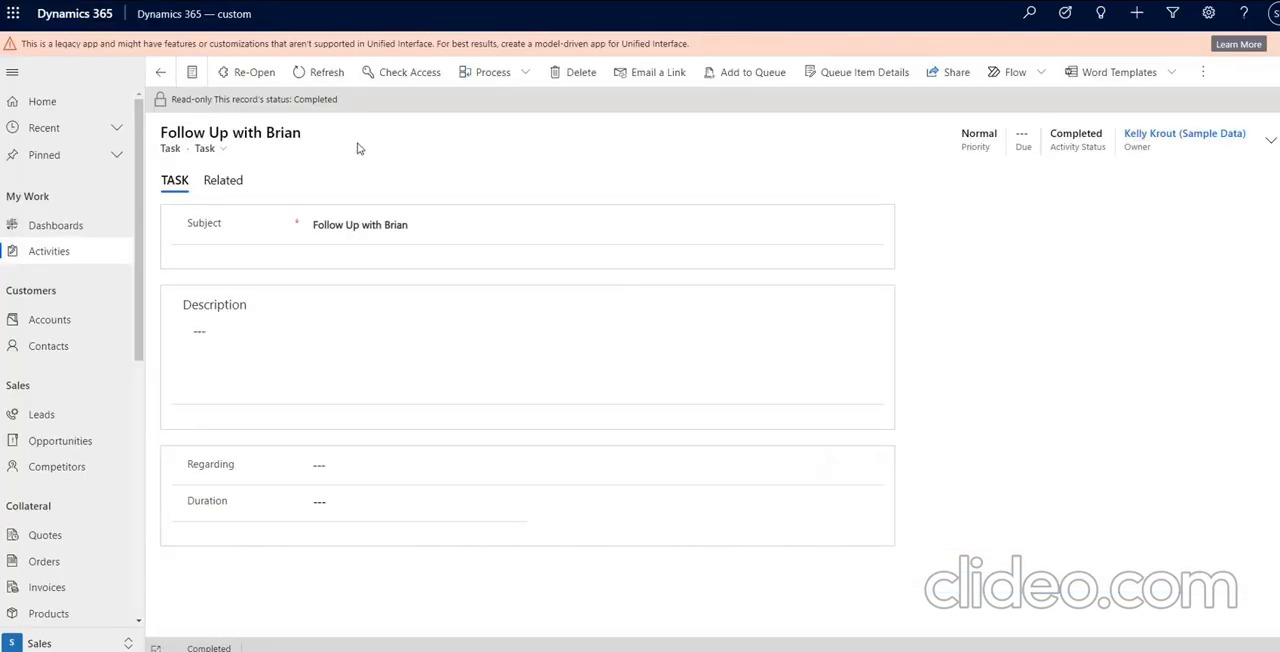
Return to the reopenphonecall process, confirm its activation and minimize its window.
{"action": "left_click", "coordinate": [352, 628]}
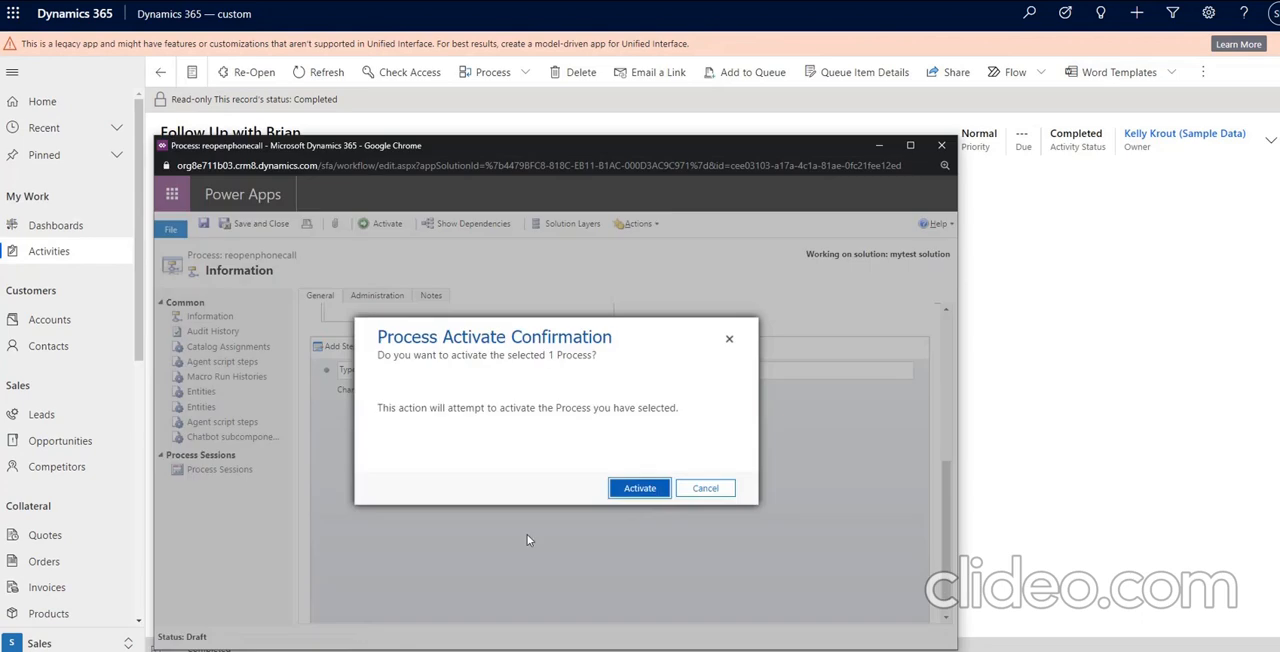
{"action": "left_click", "coordinate": [657, 488]}
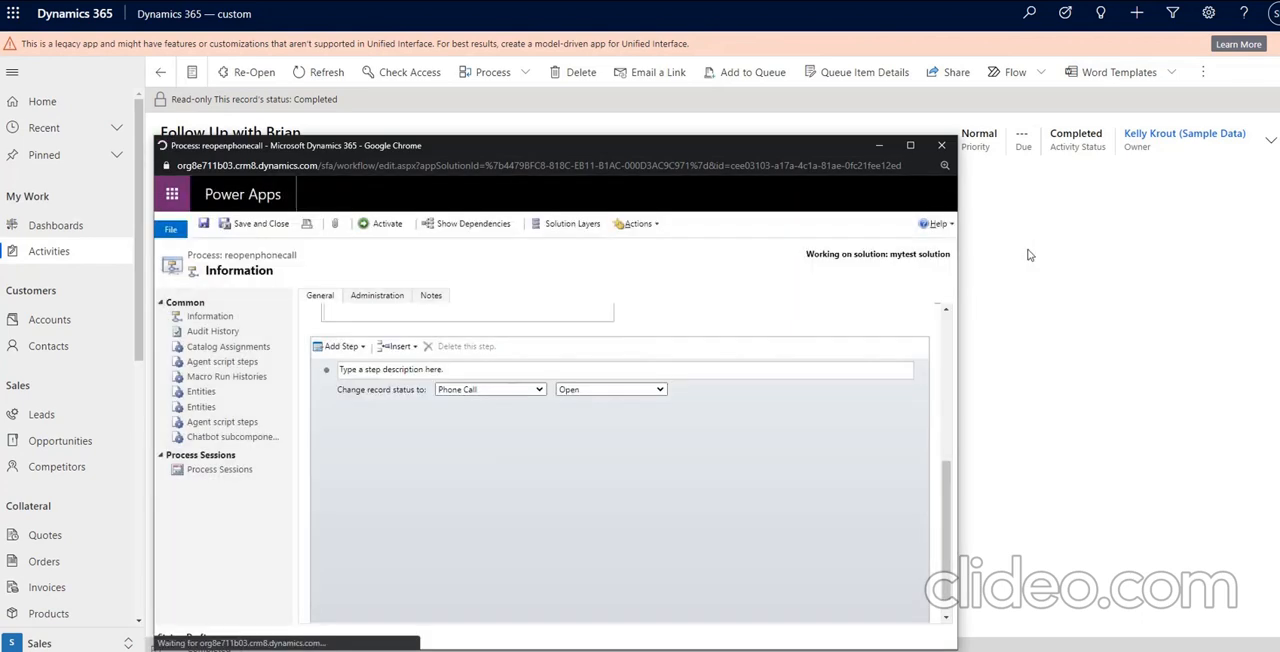
{"action": "left_click", "coordinate": [879, 145]}
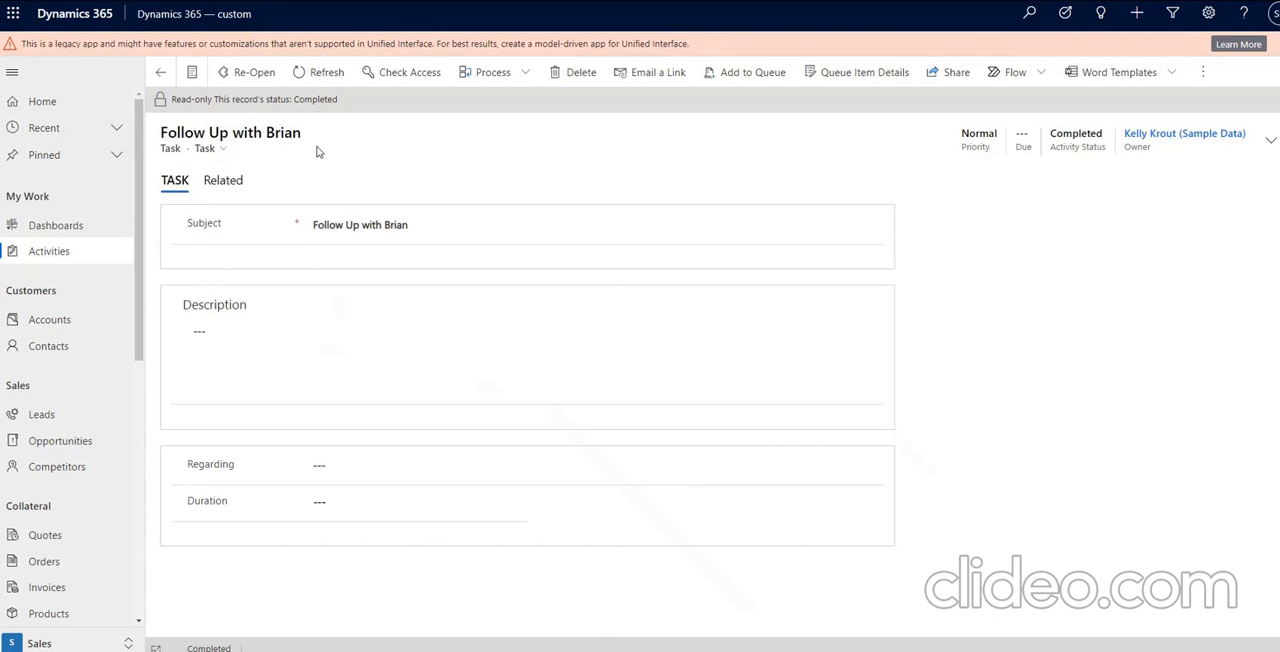
Reload the completed follow-up task, dismiss the request error and reopen the task with the Re-Open command.
{"action": "key", "text": "F5"}
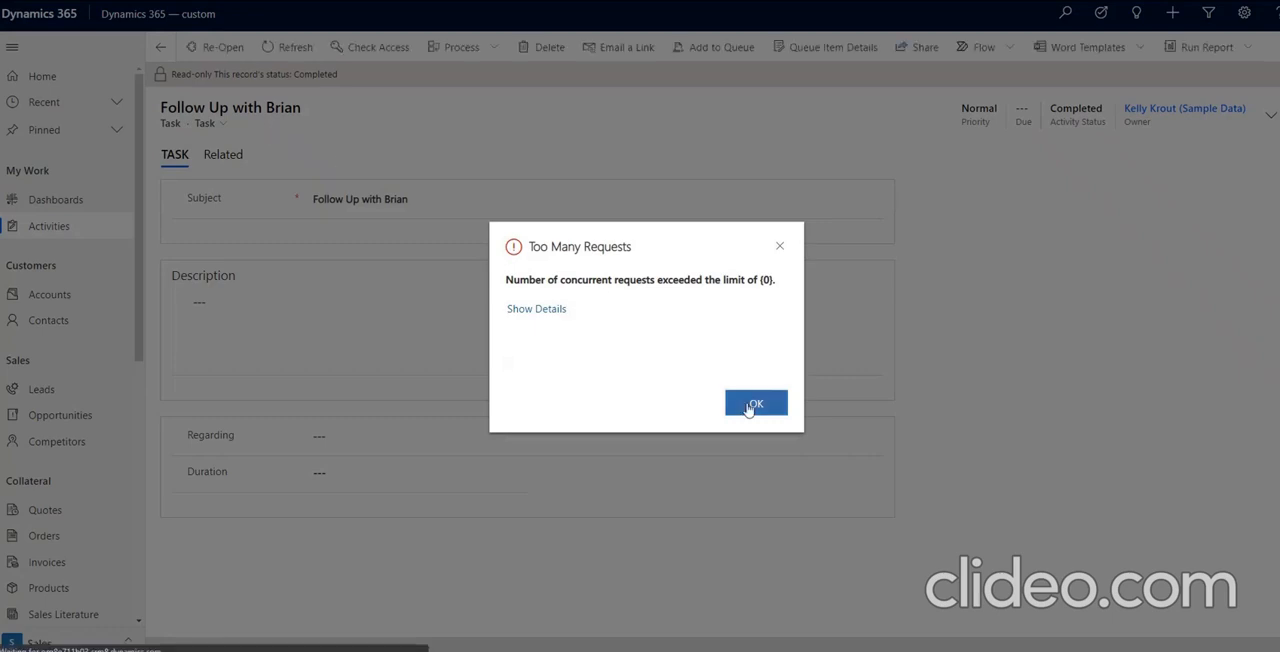
{"action": "left_click", "coordinate": [753, 403]}
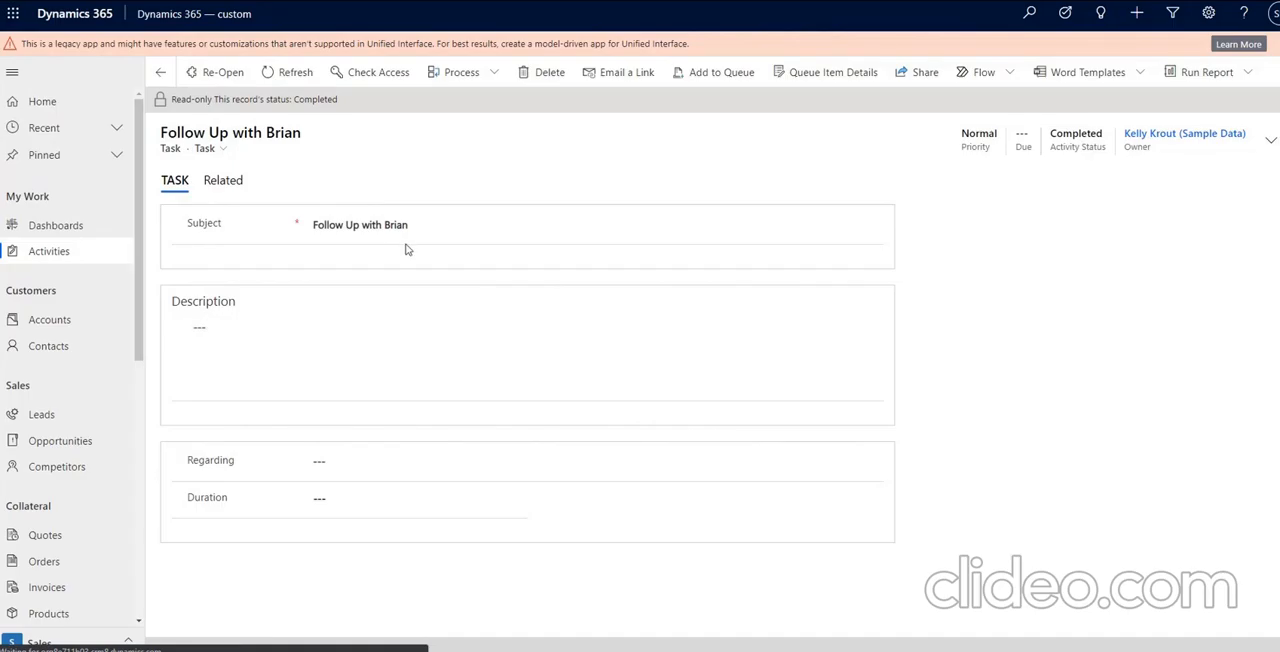
{"action": "left_click", "coordinate": [216, 78]}
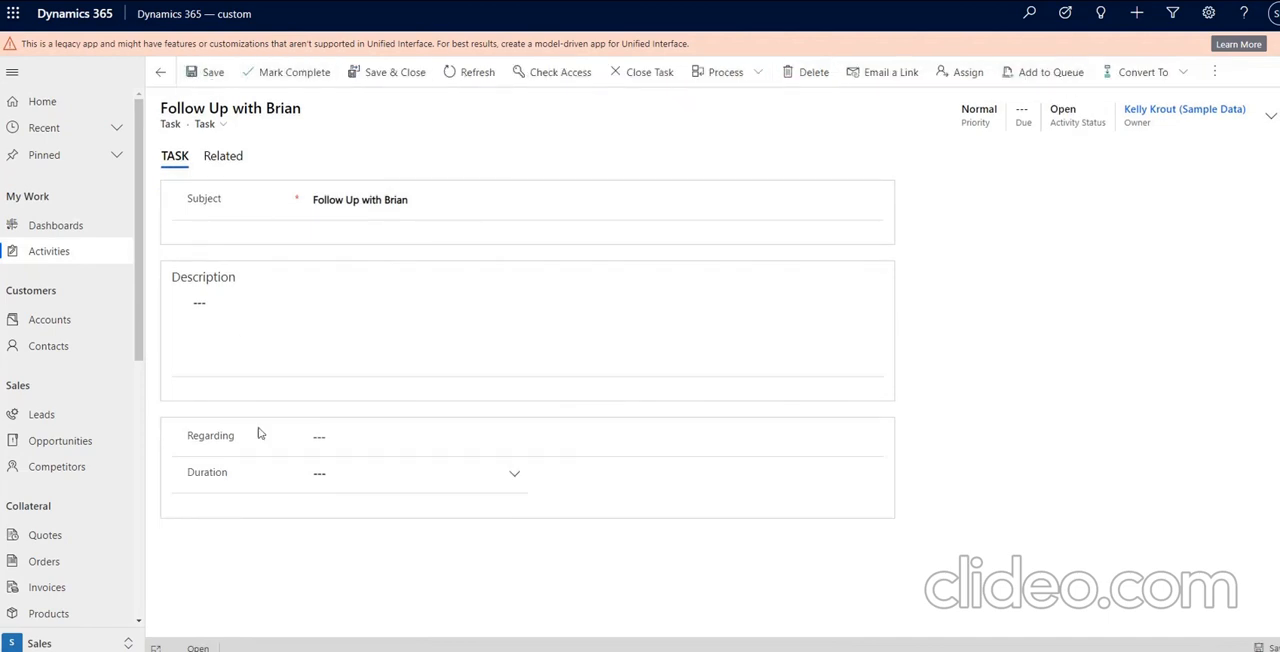
Enter "editing the description" as the reopened task's description and mark the task complete.
{"action": "left_click", "coordinate": [314, 319]}
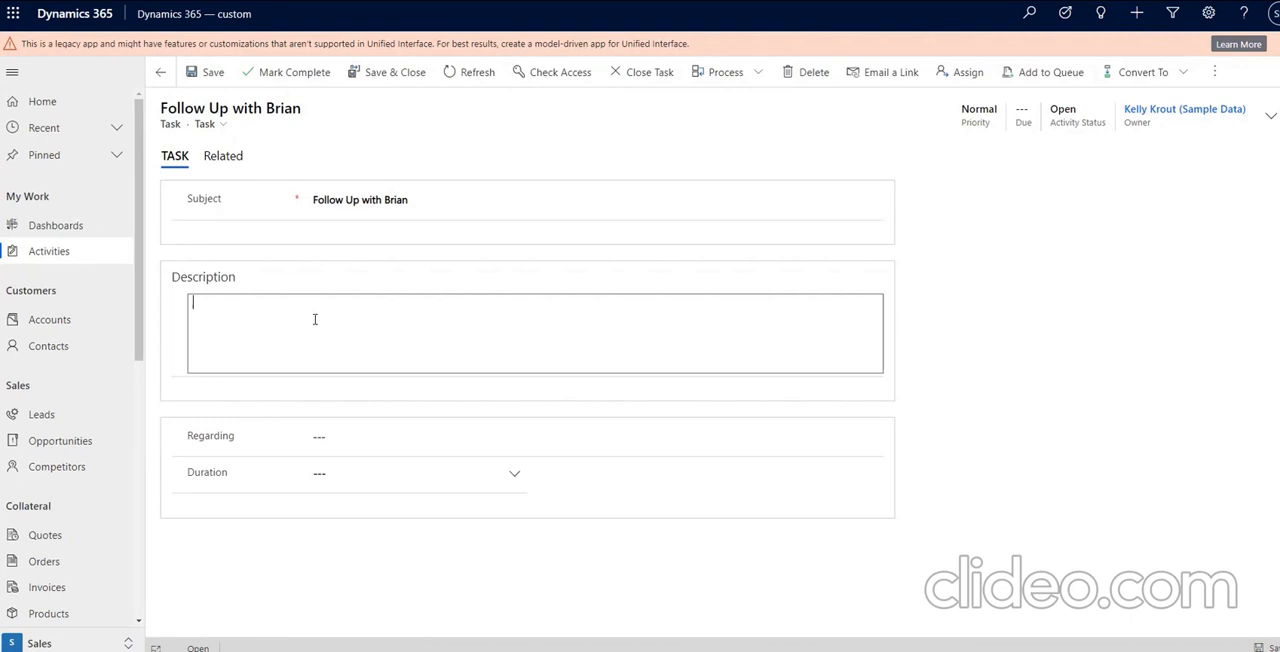
{"action": "type", "text": "editing the description"}
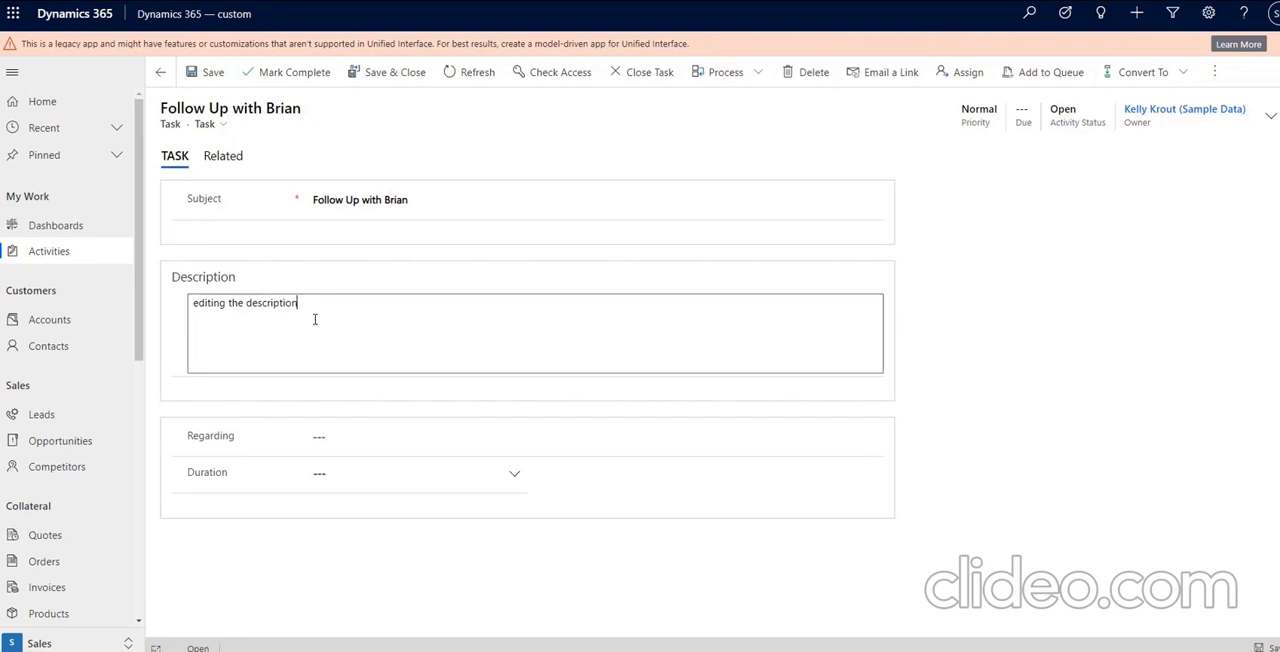
{"action": "left_click", "coordinate": [267, 80]}
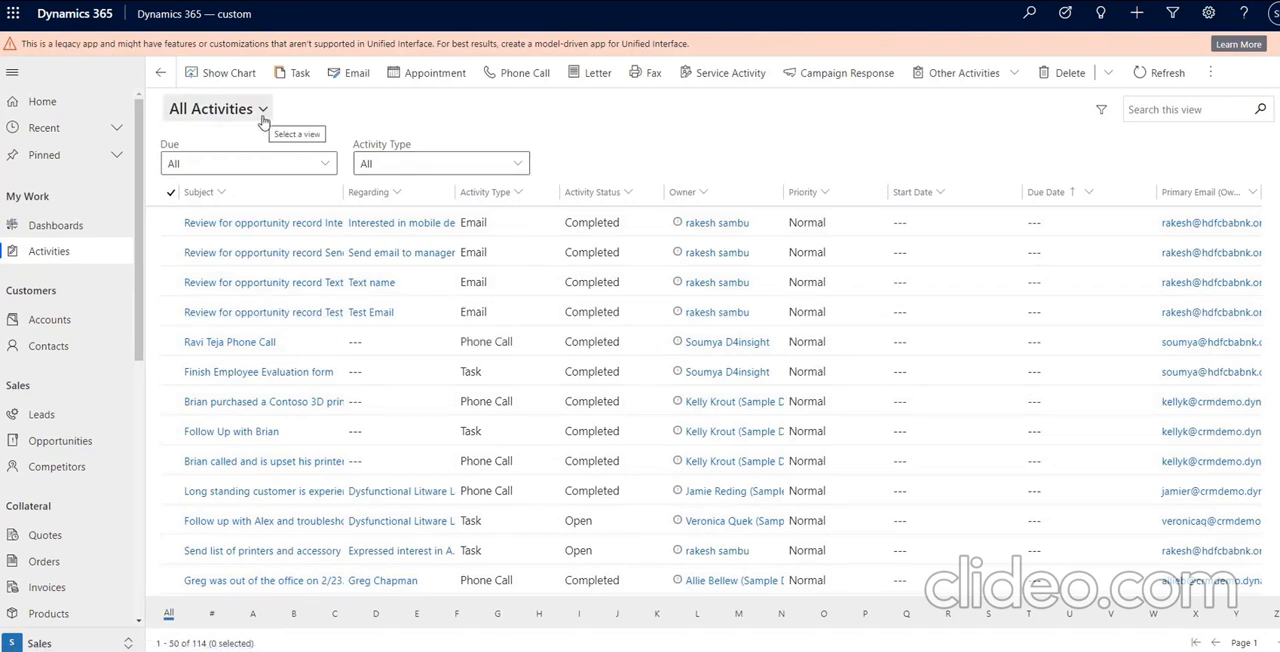
Filter the All Activities list to the Task activity type and open the completed follow-up task.
{"action": "left_click", "coordinate": [517, 163]}
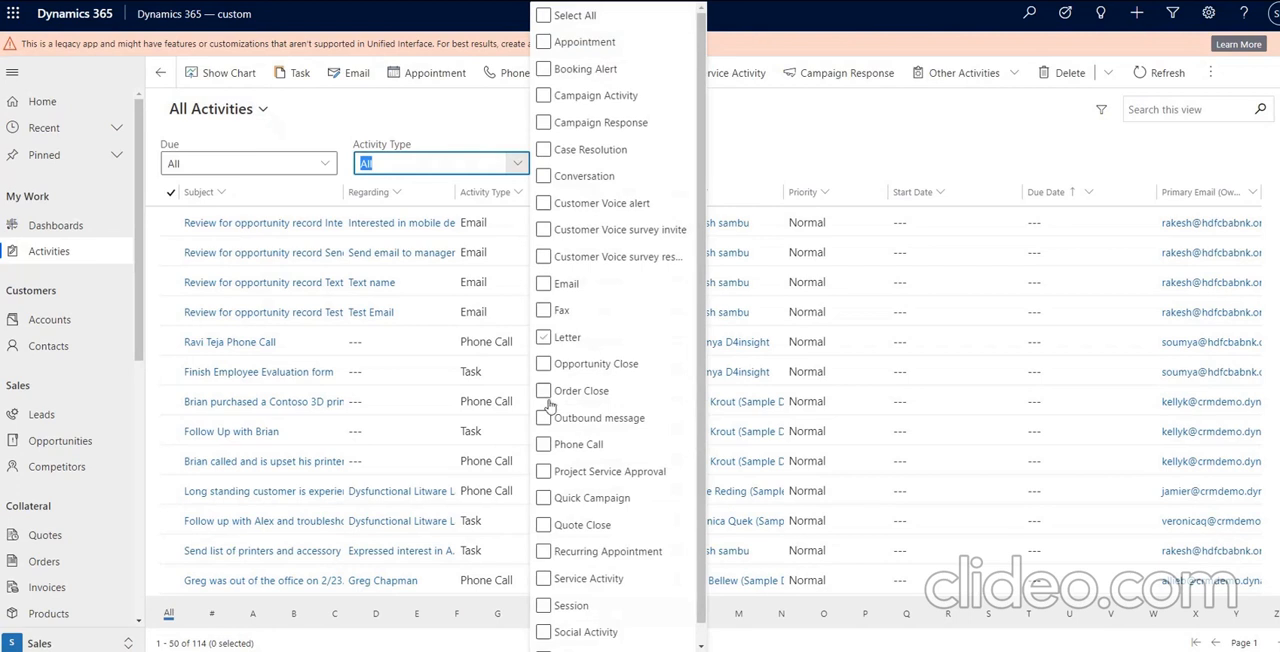
{"action": "scroll", "coordinate": [582, 540], "scroll_direction": "down", "scroll_amount": 1}
{"action": "left_click", "coordinate": [552, 644]}
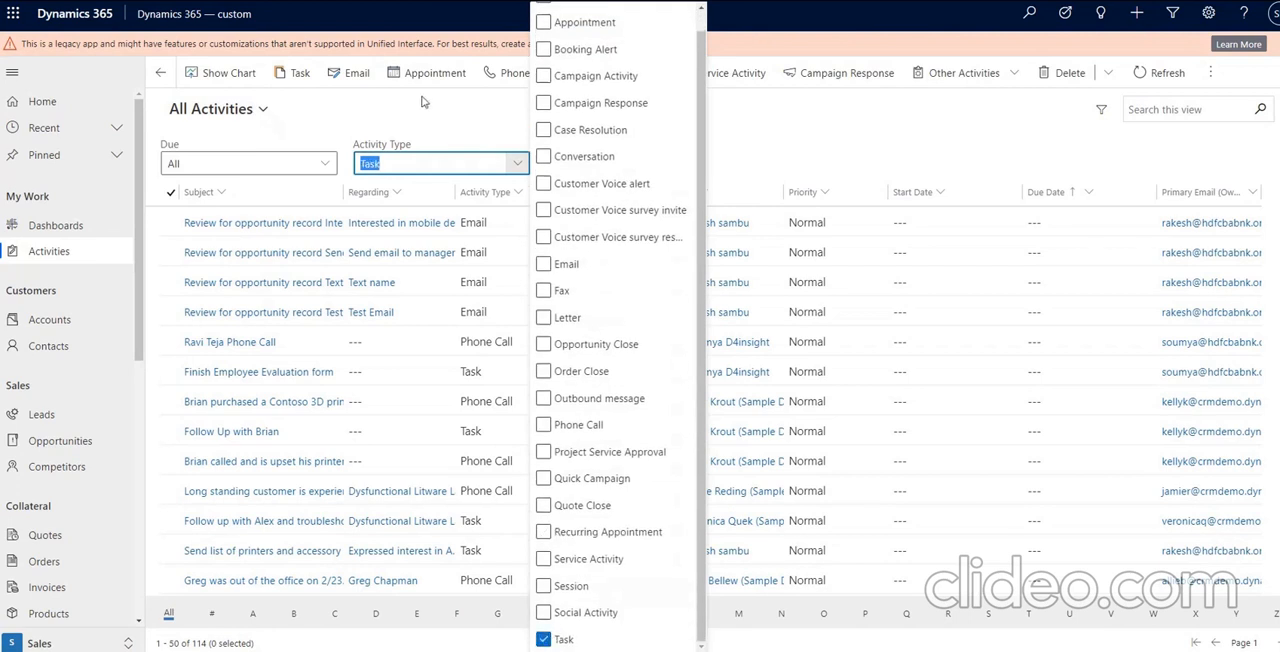
{"action": "left_click", "coordinate": [422, 101]}
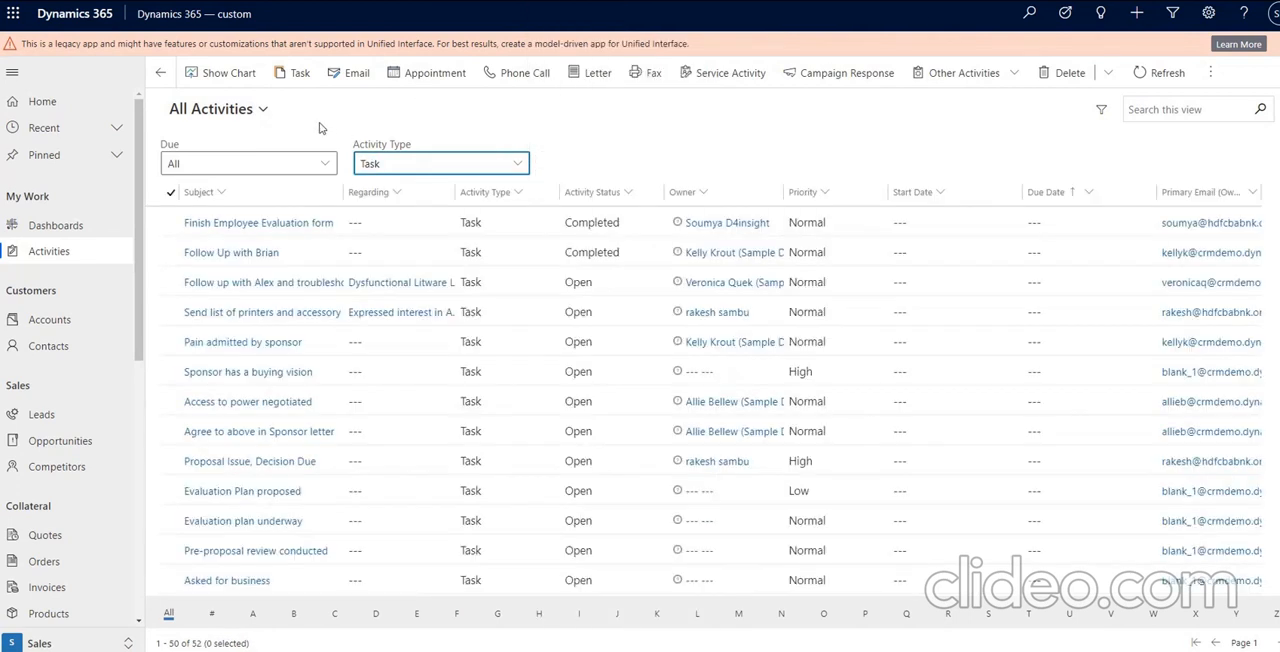
{"action": "left_click", "coordinate": [244, 256]}
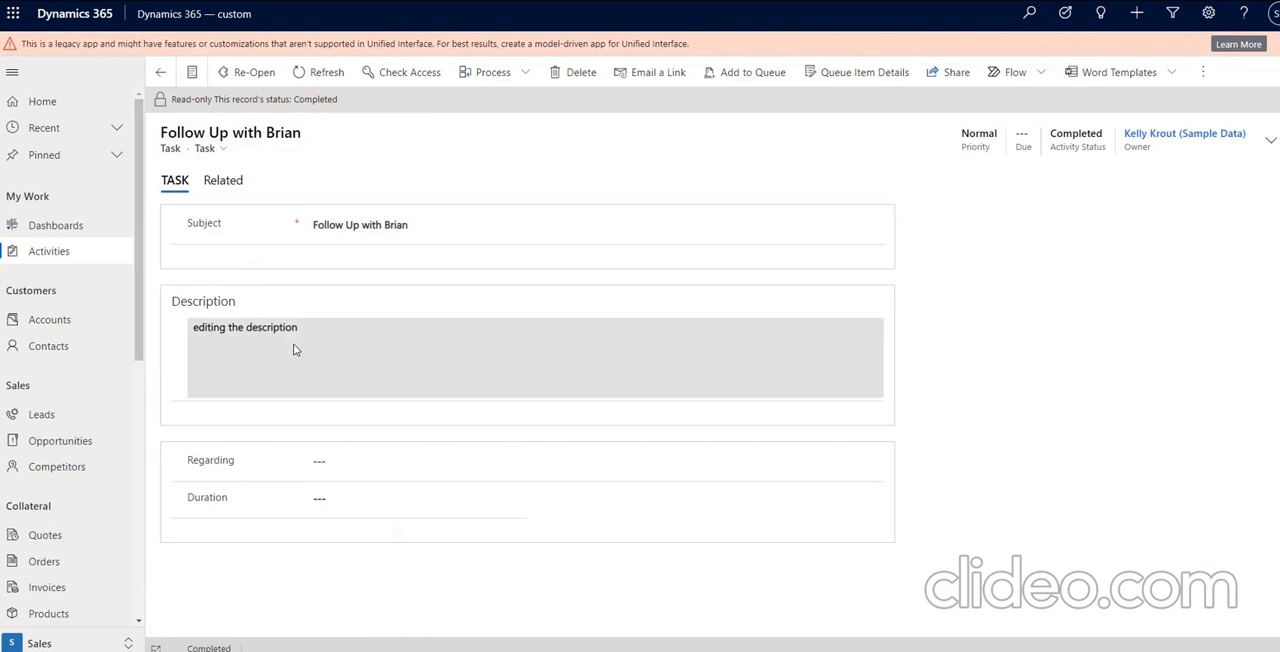
Check the saved description of the completed task and reopen the task with the Re-Open command.
{"action": "double_click", "coordinate": [300, 342]}
{"action": "triple_click", "coordinate": [323, 338]}
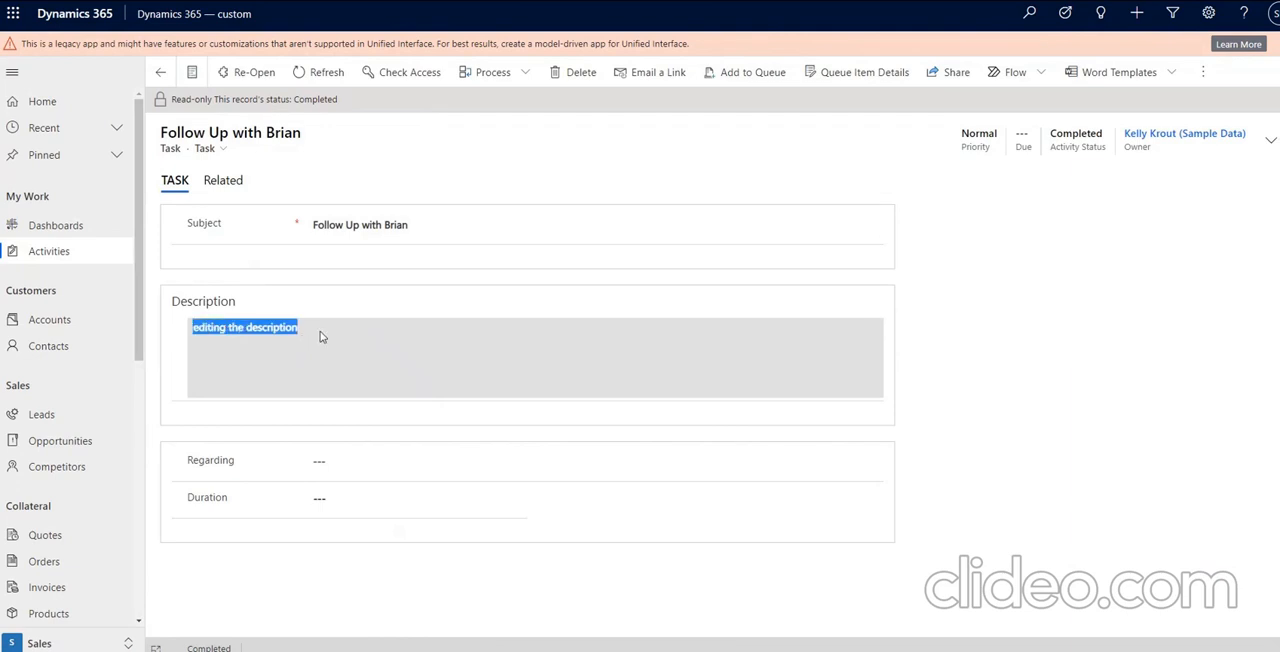
{"action": "left_click", "coordinate": [266, 78]}
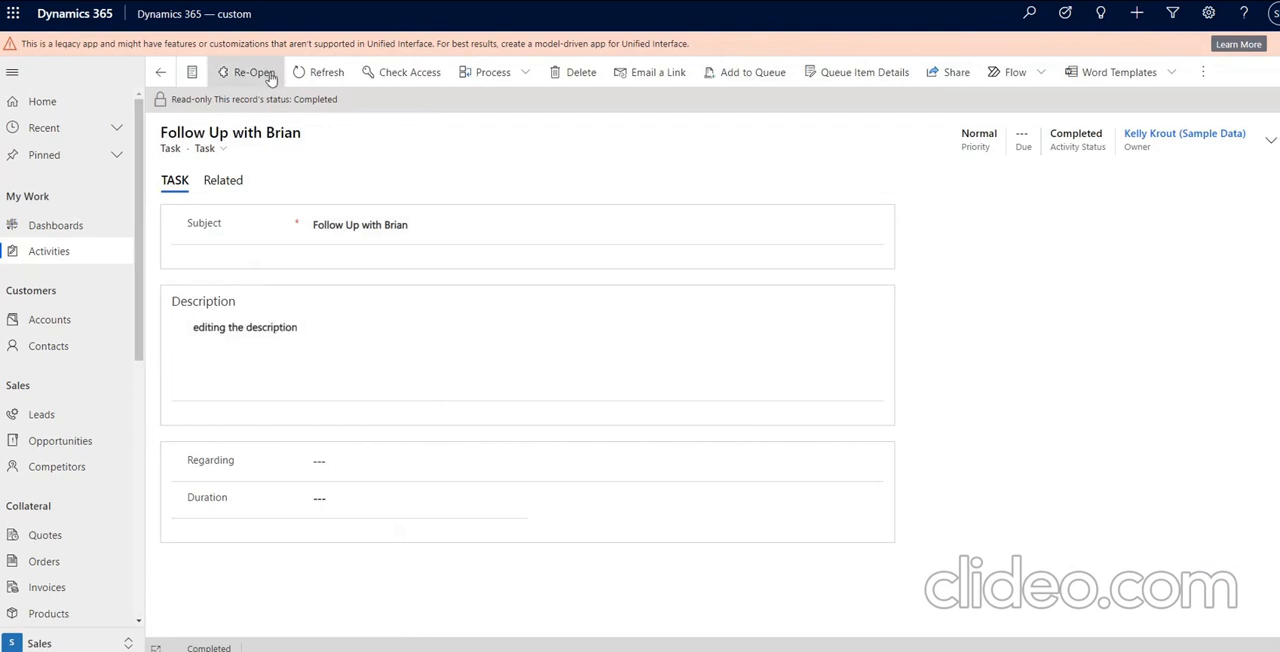
Append "... adding more des..." to the task's description, save it and mark the task complete.
{"action": "left_click", "coordinate": [356, 310]}
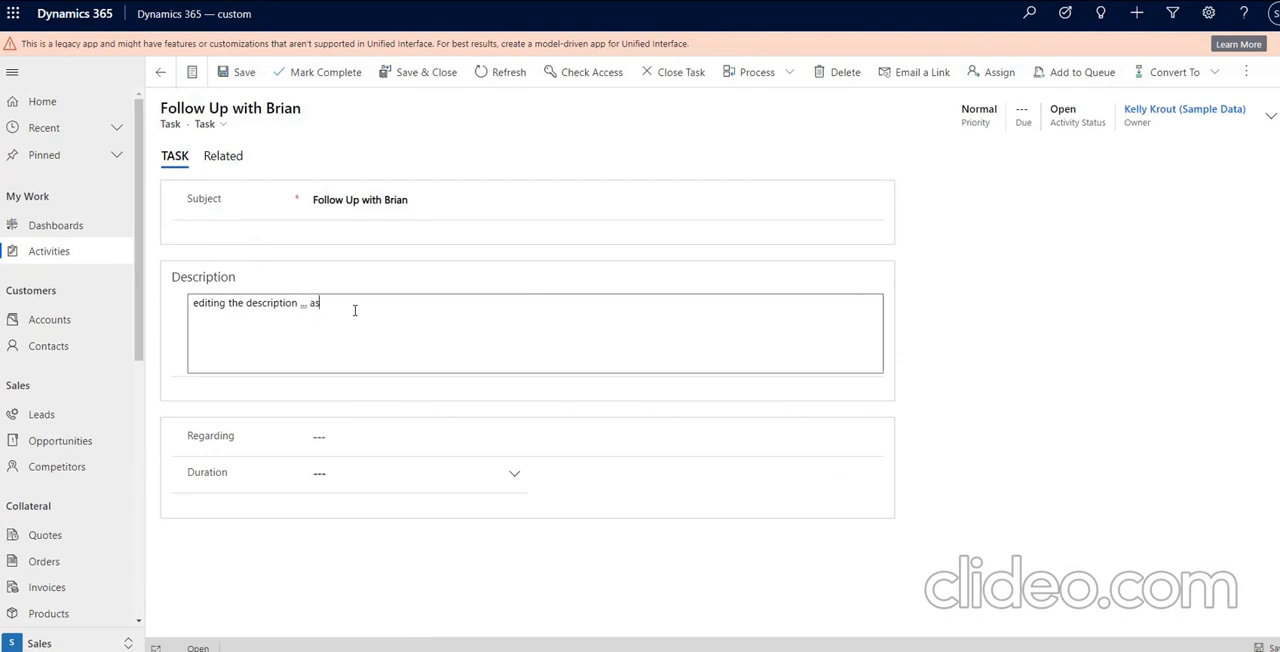
{"action": "type", "text": "ing more des..."}
{"action": "left_click", "coordinate": [238, 72]}
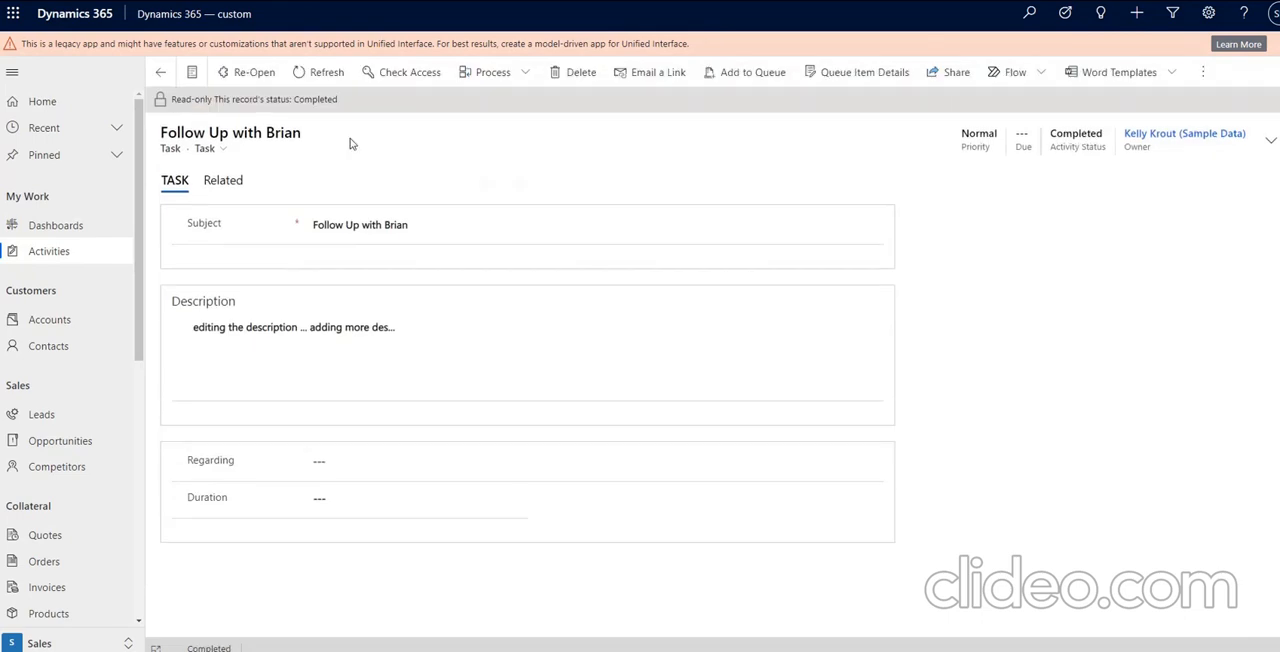
Open the browser developer tools, run Re-Open on the completed task to enter the debugger, and maximize the tools window.
{"action": "key", "text": "F12"}
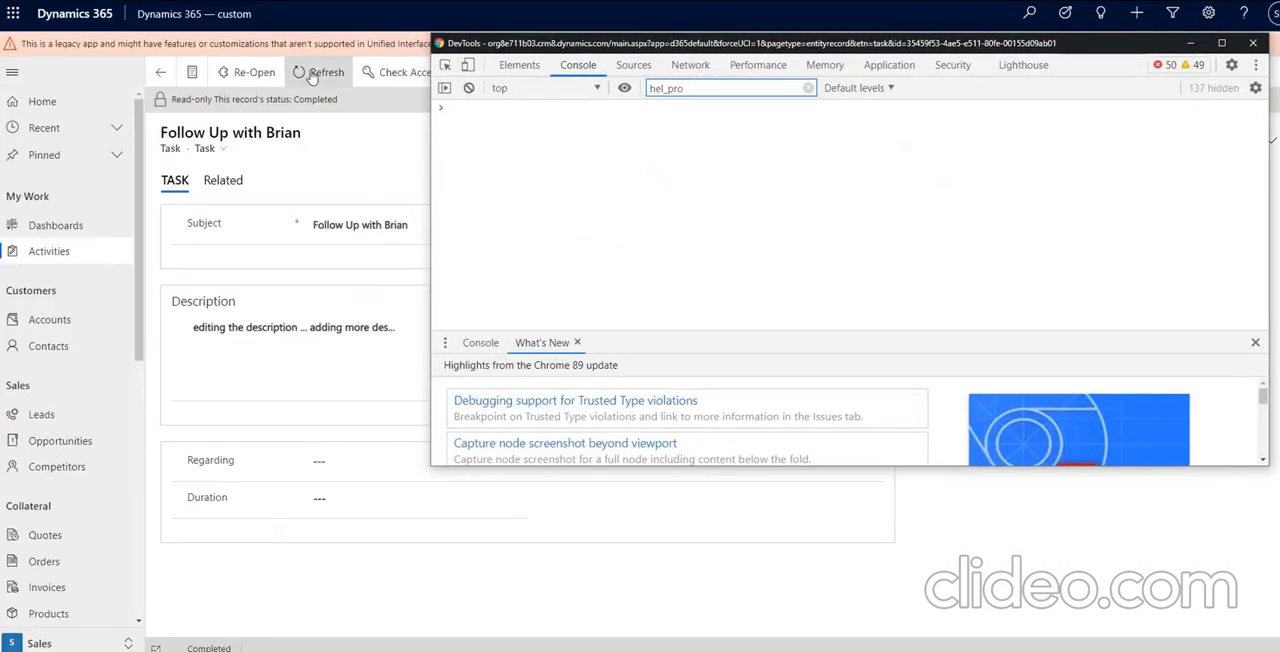
{"action": "left_click", "coordinate": [248, 74]}
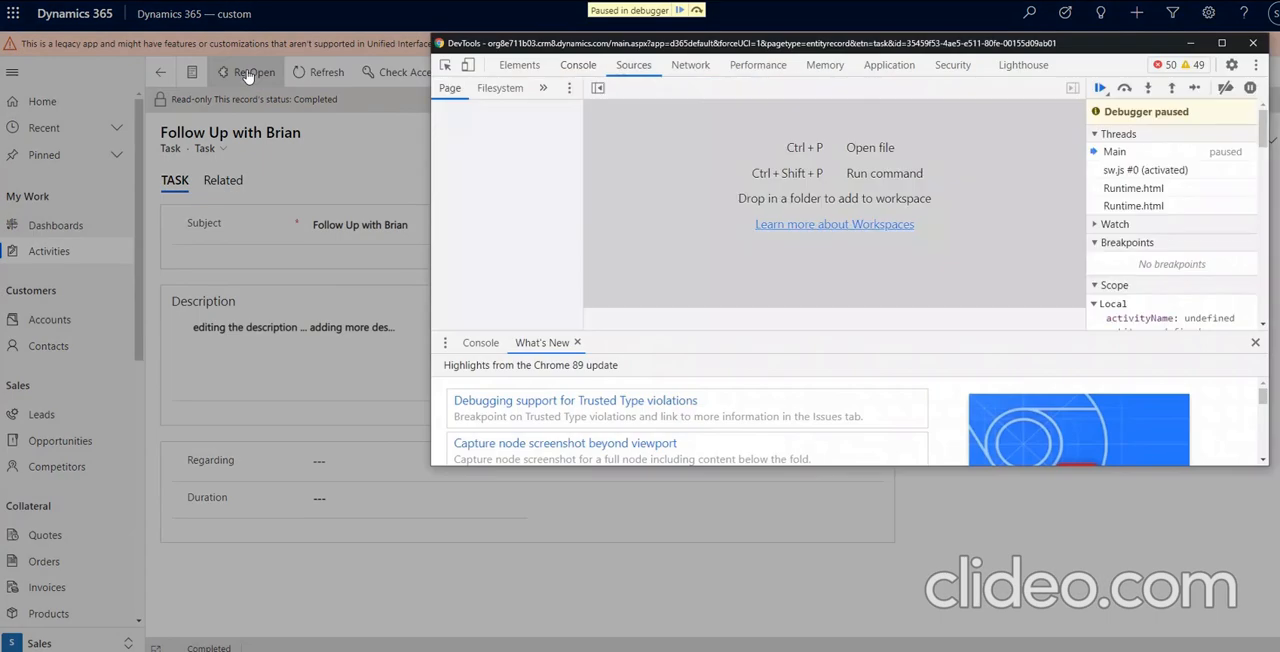
{"action": "left_click", "coordinate": [1221, 44]}
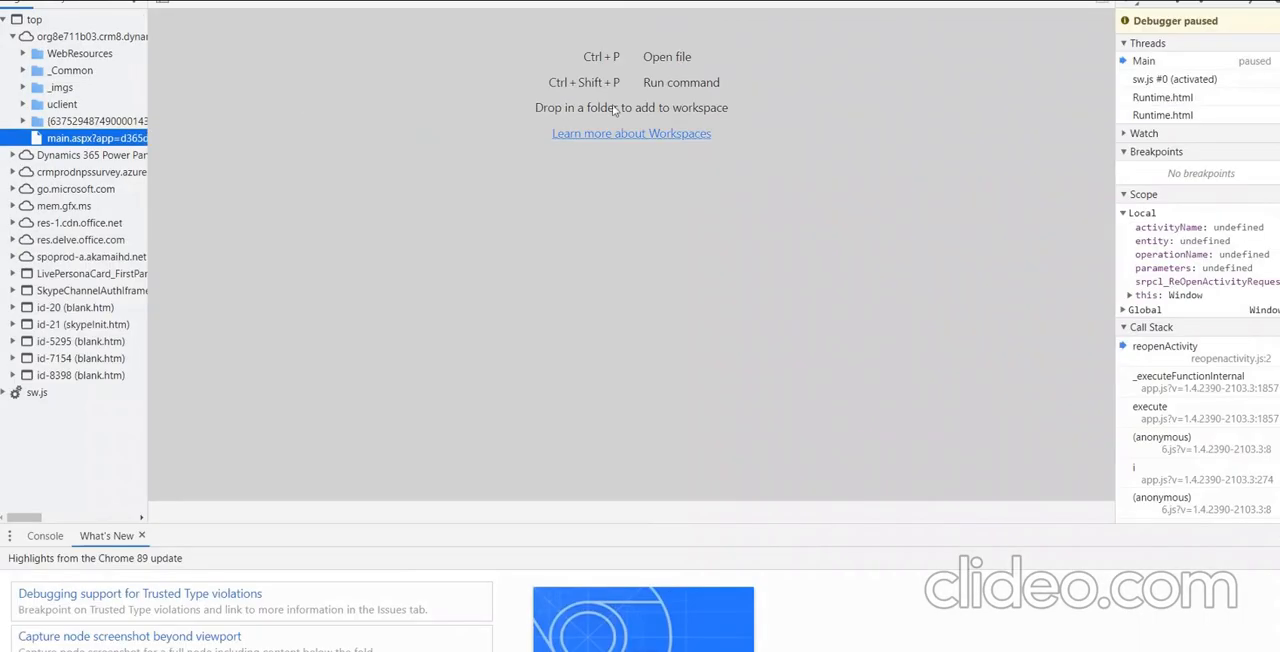
{"action": "left_click", "coordinate": [481, 96]}
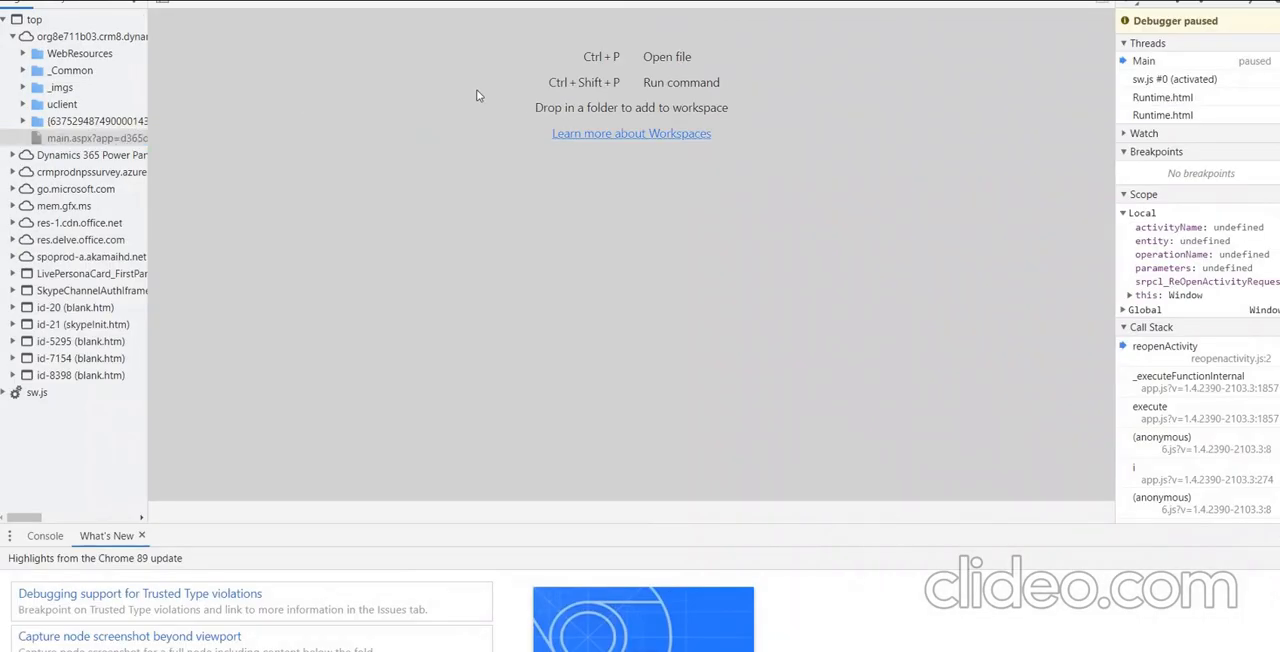
Step through the reopenActivity function to the task case, inspecting the value of activityName.
{"action": "key", "text": "F10"}
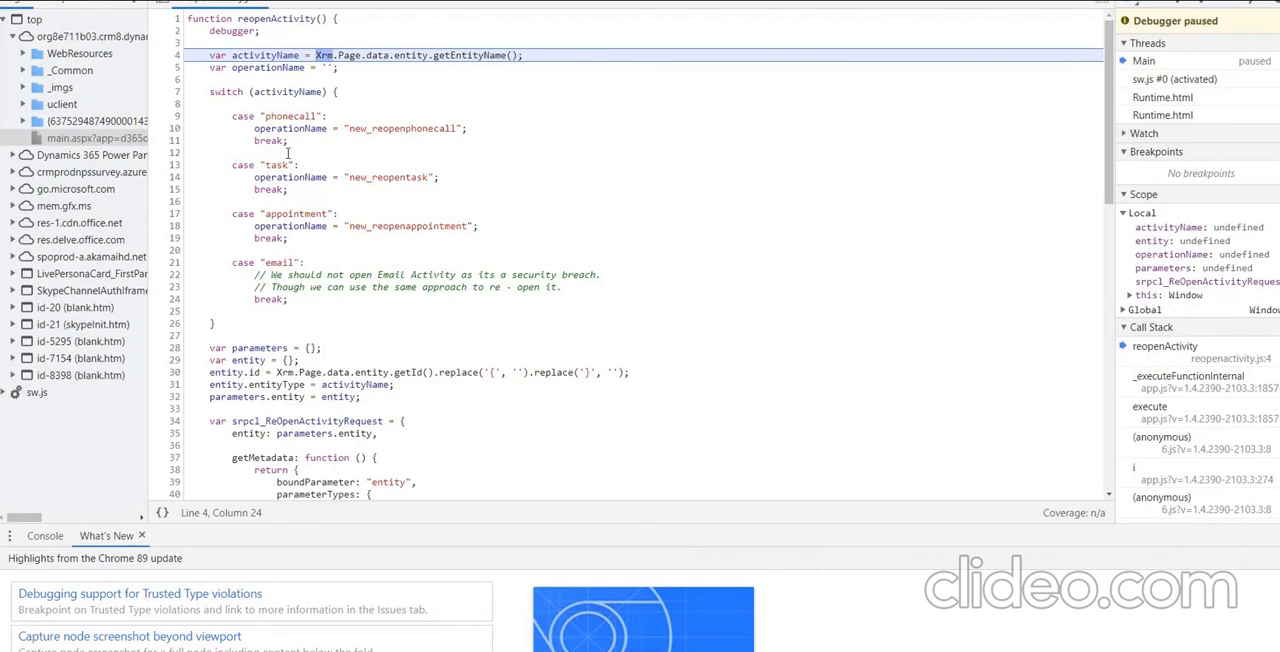
{"action": "key", "text": "F8"}
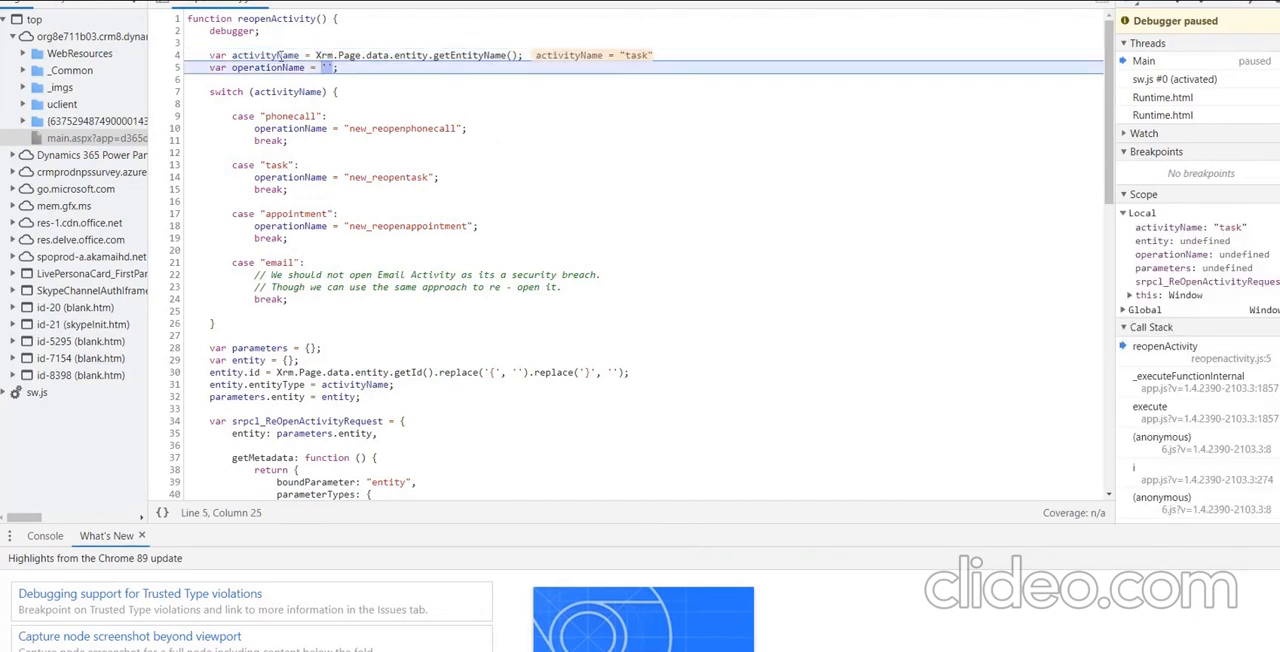
{"action": "mouse_move", "coordinate": [296, 57]}
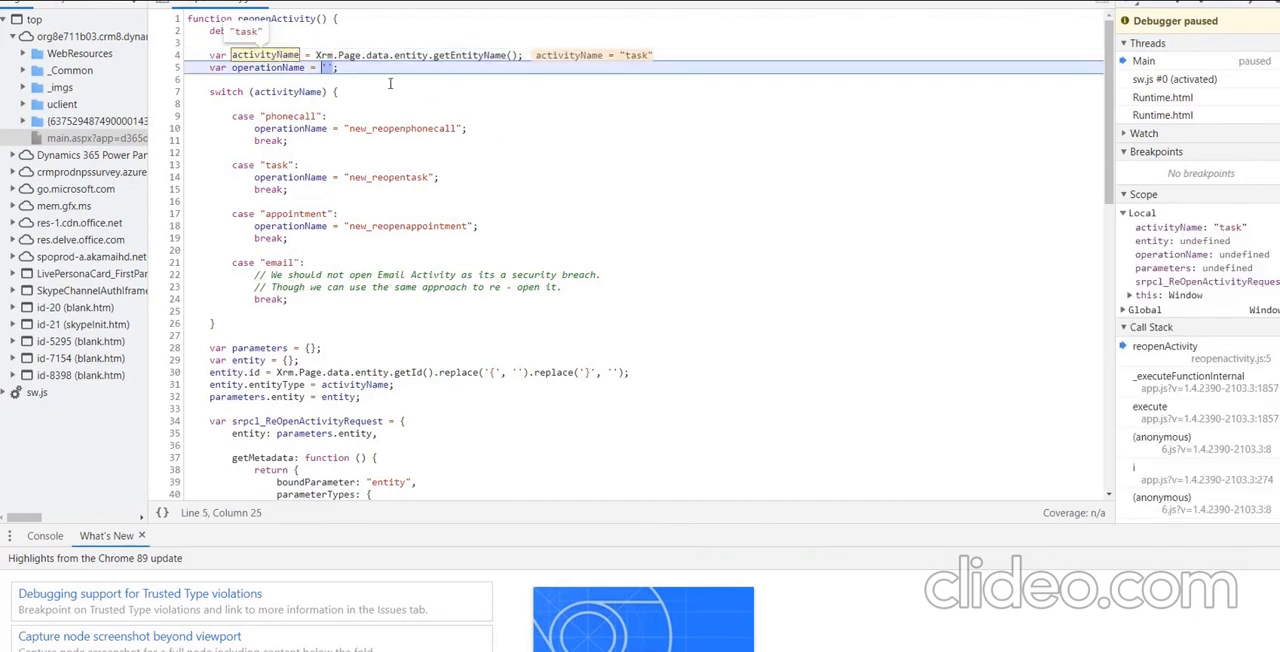
{"action": "key", "text": "F10"}
{"action": "key", "text": "F10"}
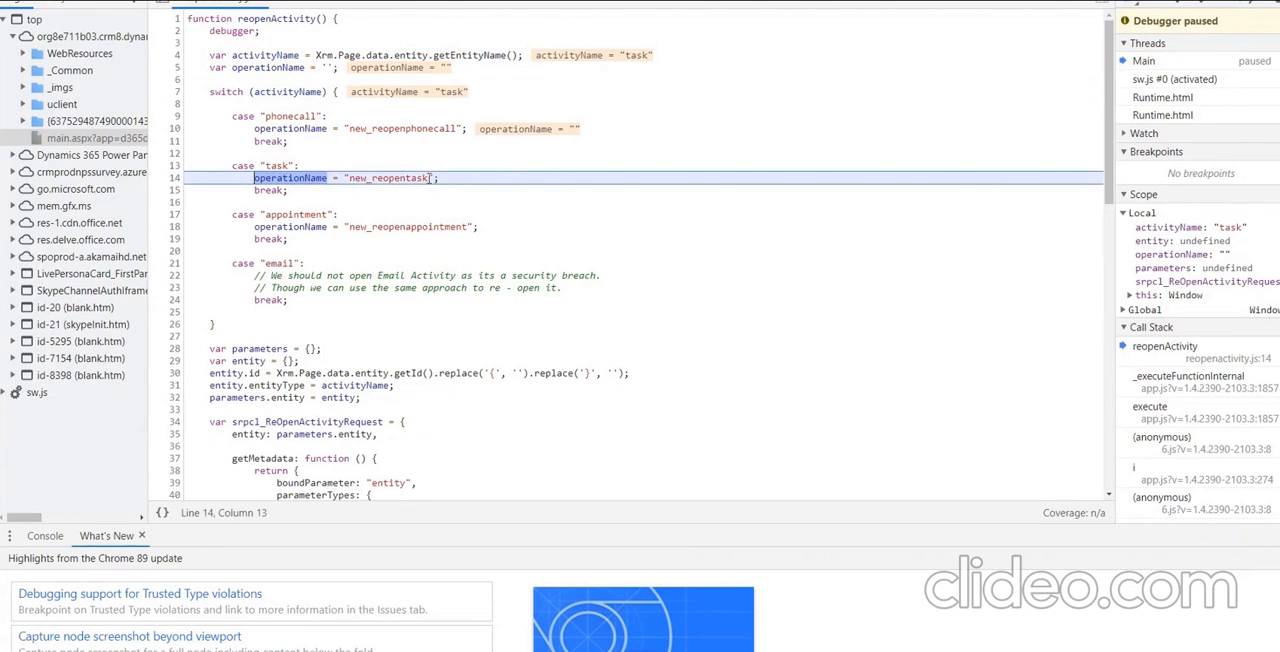
Step past the task case's operationName assignment to the parameters declaration and review the request code below it.
{"action": "left_click_drag", "start_coordinate": [428, 178], "coordinate": [362, 178]}
{"action": "key", "text": "F10"}
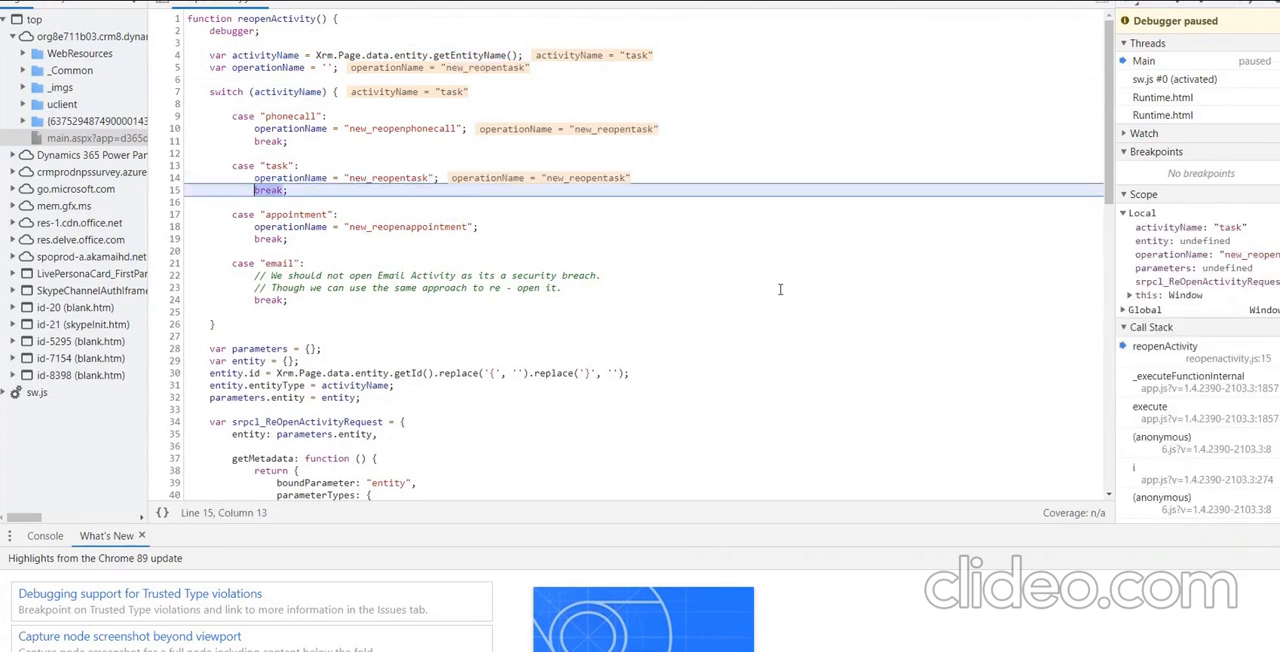
{"action": "key", "text": "F10"}
{"action": "scroll", "coordinate": [697, 251], "scroll_direction": "down", "scroll_amount": 1}
{"action": "scroll", "coordinate": [697, 251], "scroll_direction": "down", "scroll_amount": 5}
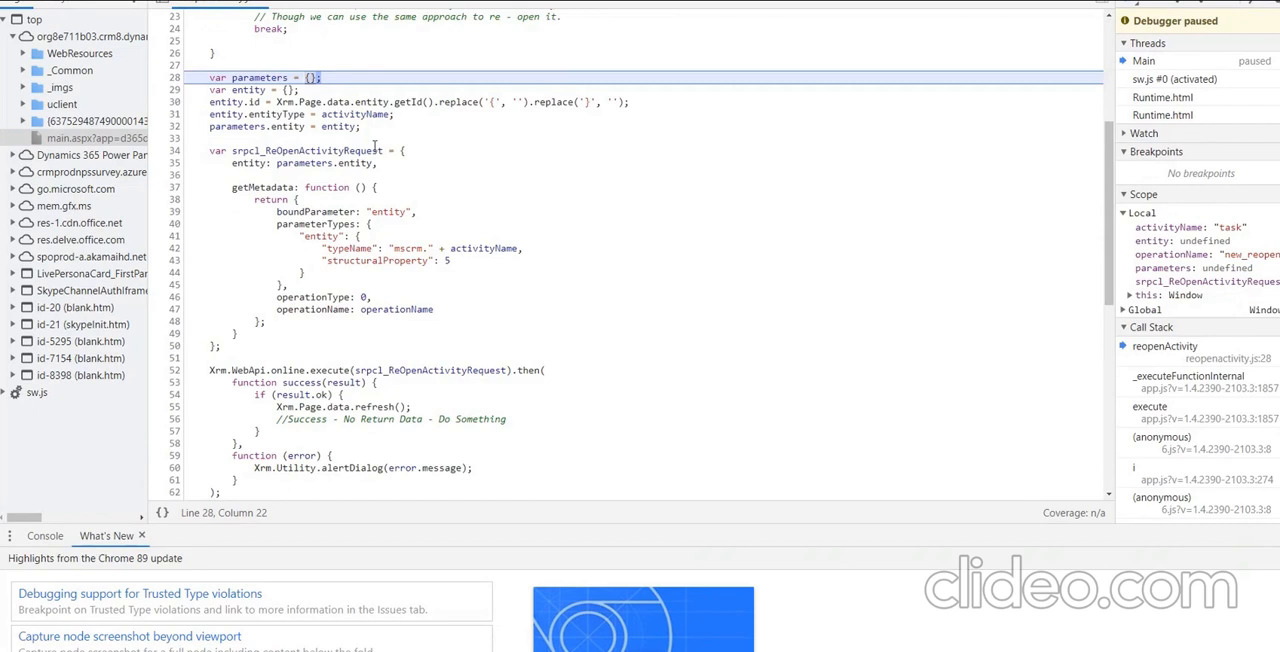
Step through the parameters and entity assignments to the Xrm.WebApi.online.execute call and inspect the srpcl_ReOpenActivityRequest object.
{"action": "key", "text": "F10"}
{"action": "key", "text": "F10"}
{"action": "scroll", "coordinate": [298, 126], "scroll_direction": "up", "scroll_amount": 1}
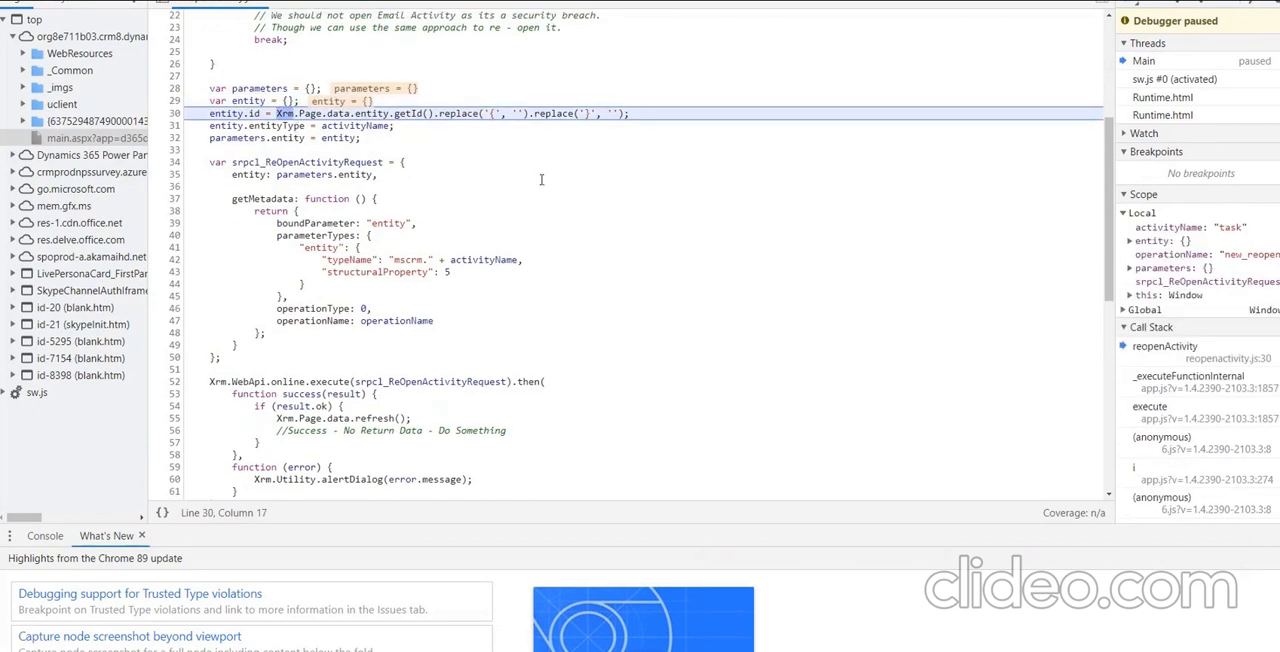
{"action": "key", "text": "F10"}
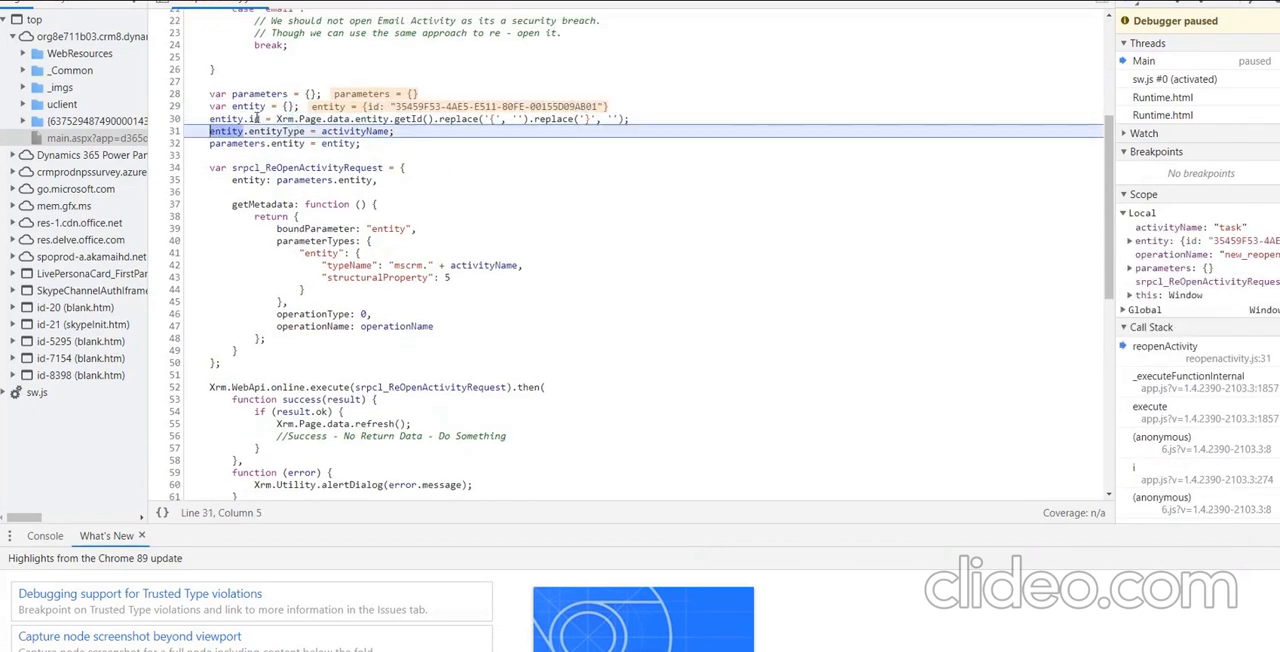
{"action": "key", "text": "F10"}
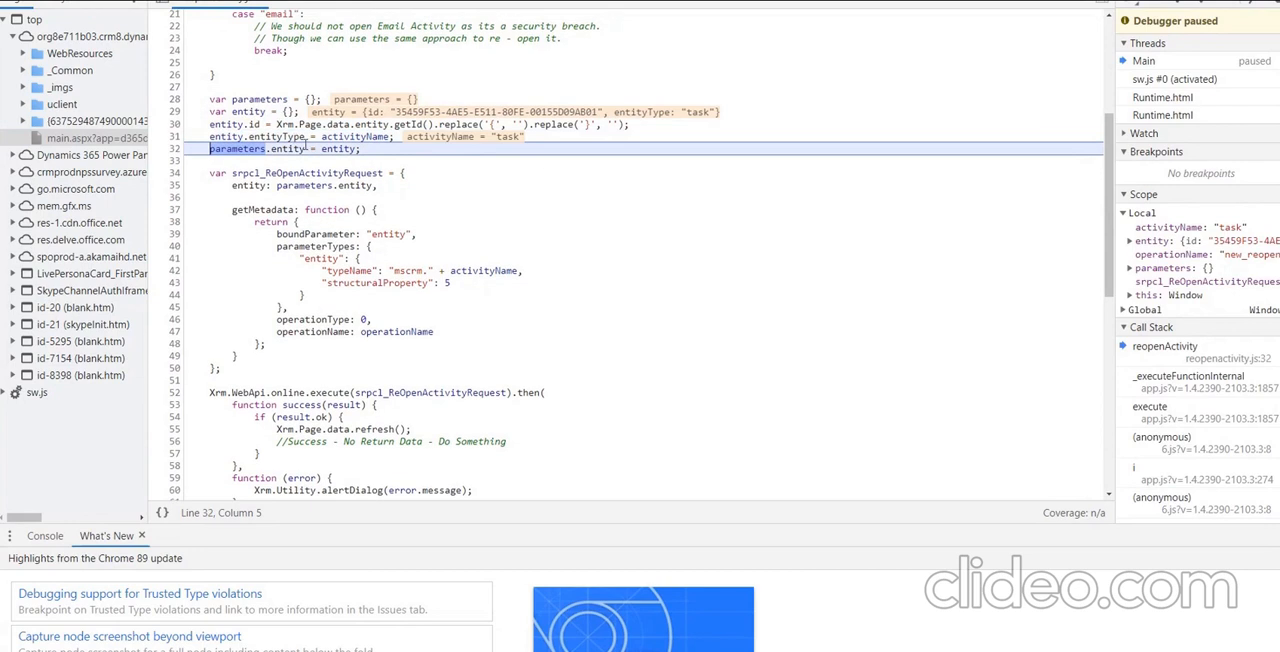
{"action": "mouse_move", "coordinate": [300, 137]}
{"action": "key", "text": "F10"}
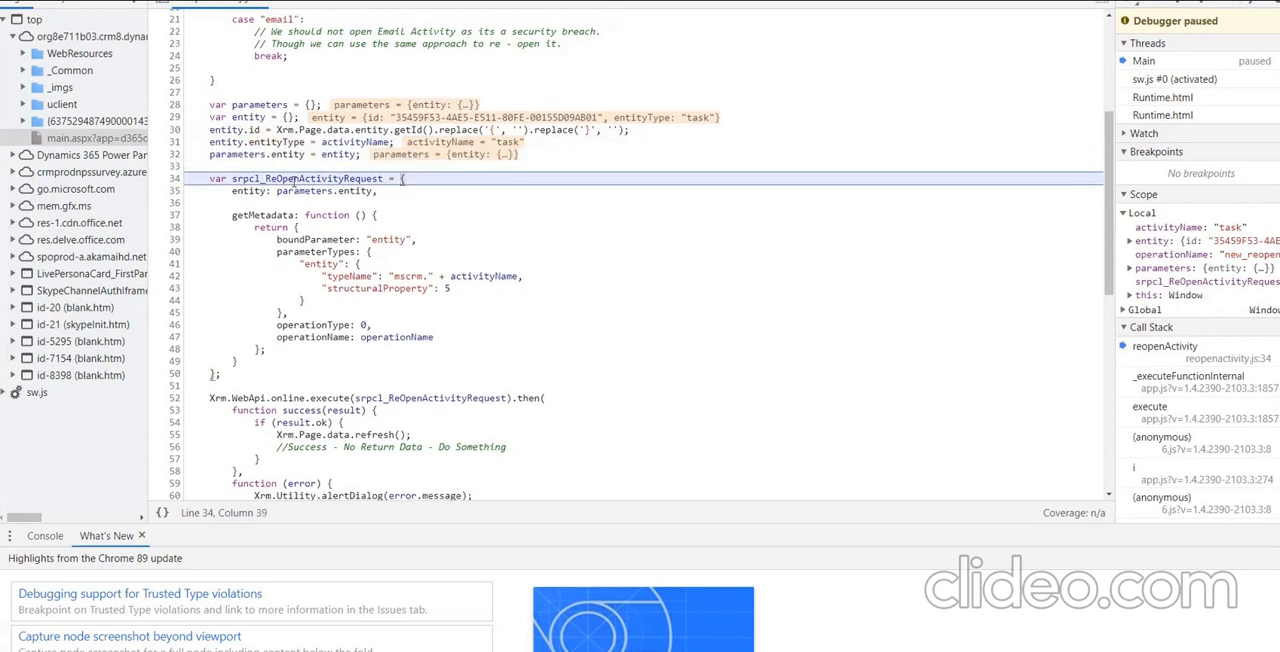
{"action": "key", "text": "F10"}
{"action": "scroll", "coordinate": [313, 280], "scroll_direction": "down", "scroll_amount": 3}
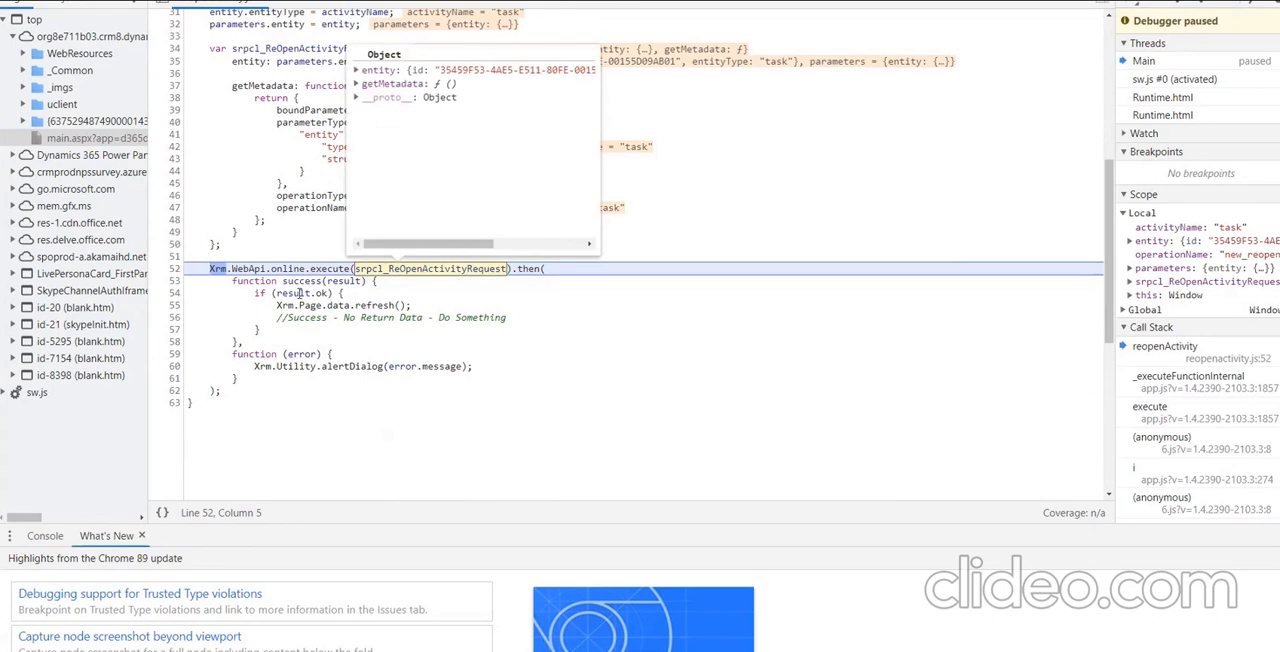
Set breakpoints on line 54 in the success callback and line 60 in the error callback.
{"action": "left_click", "coordinate": [175, 293]}
{"action": "key", "text": "F8"}
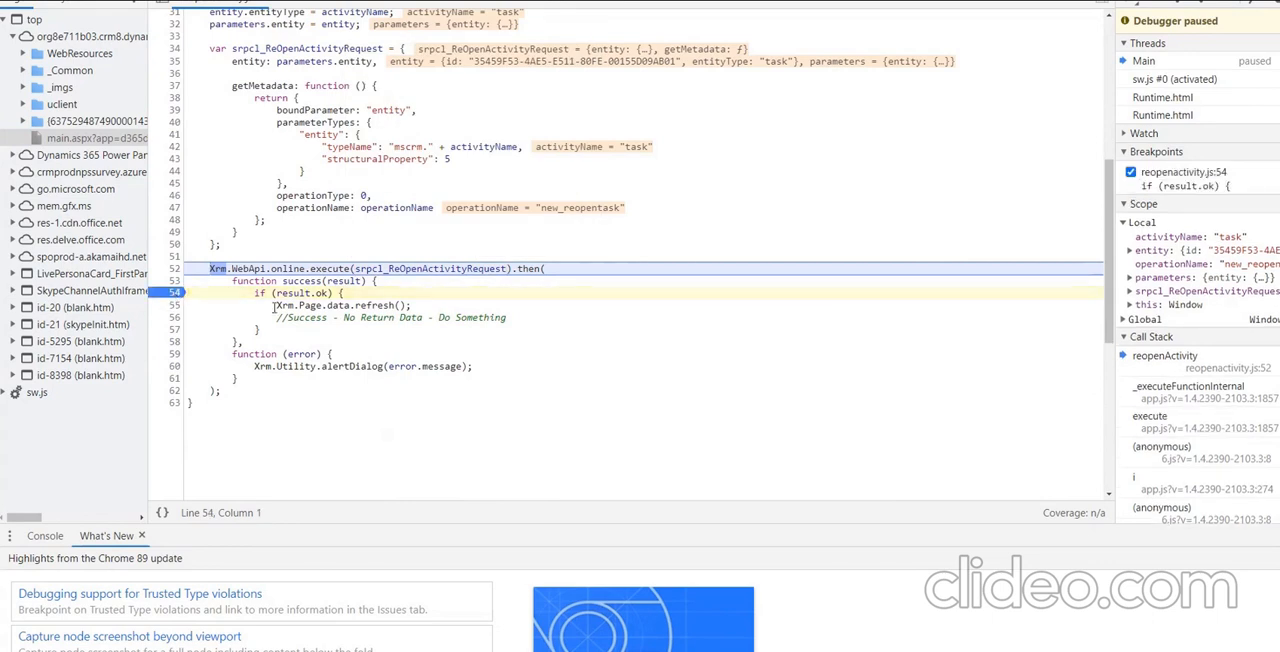
{"action": "left_click", "coordinate": [175, 366]}
{"action": "key", "text": "F8"}
{"action": "mouse_move", "coordinate": [307, 367]}
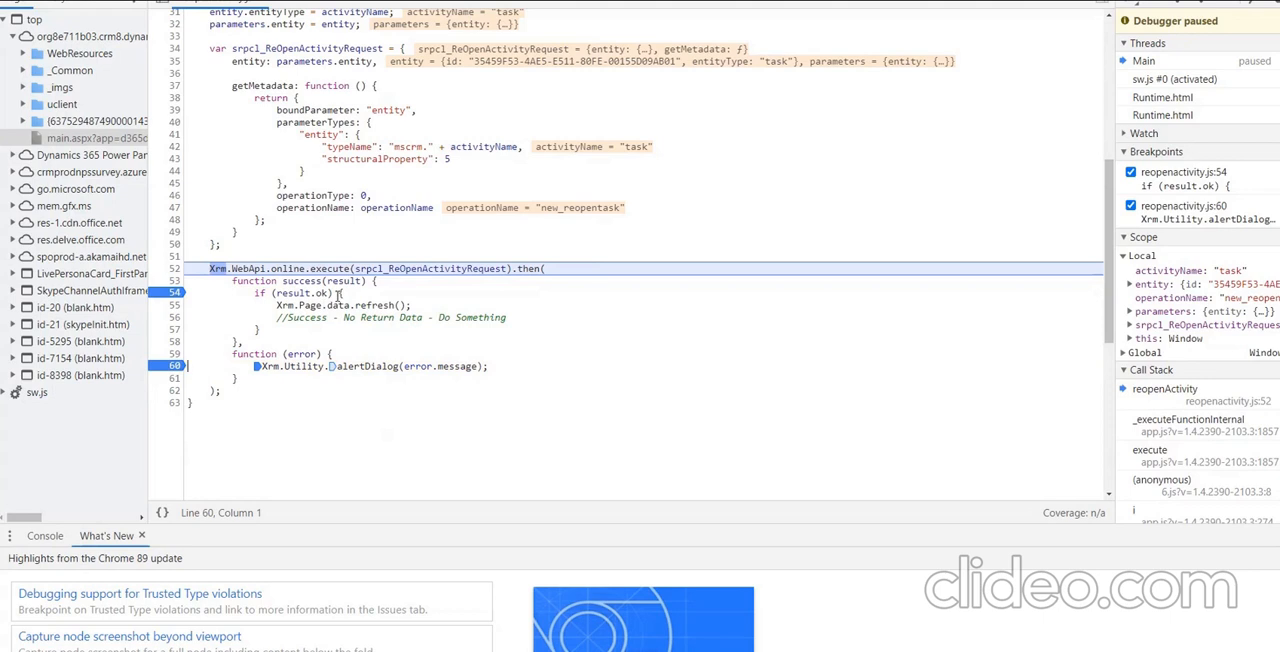
Resume execution to the callback breakpoint, check result.ok, and resume the script to finish reopening the task.
{"action": "left_click", "coordinate": [1135, 5]}
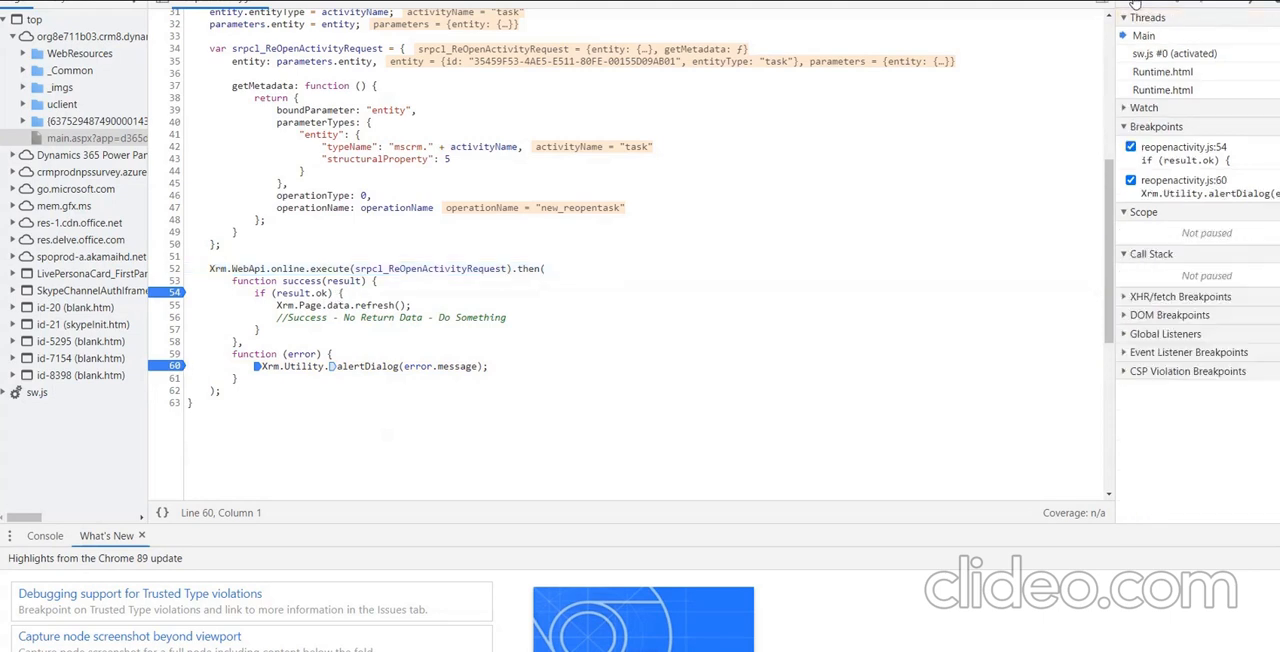
{"action": "mouse_move", "coordinate": [320, 294]}
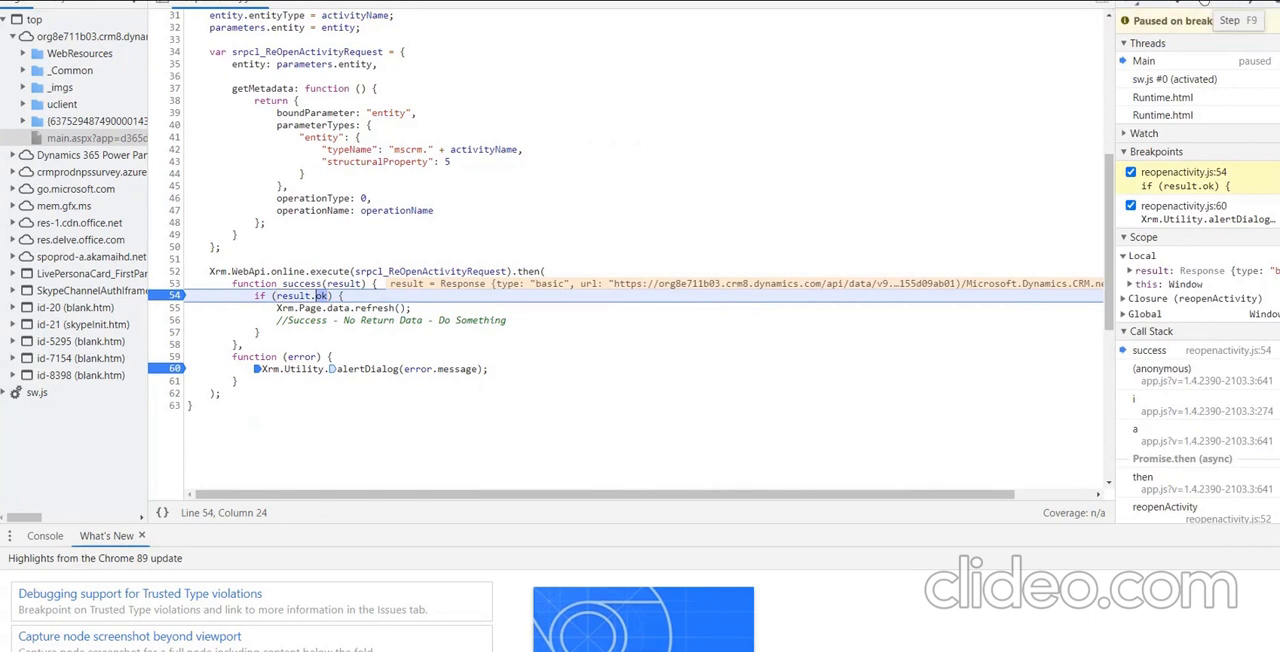
{"action": "left_click", "coordinate": [1136, 3]}
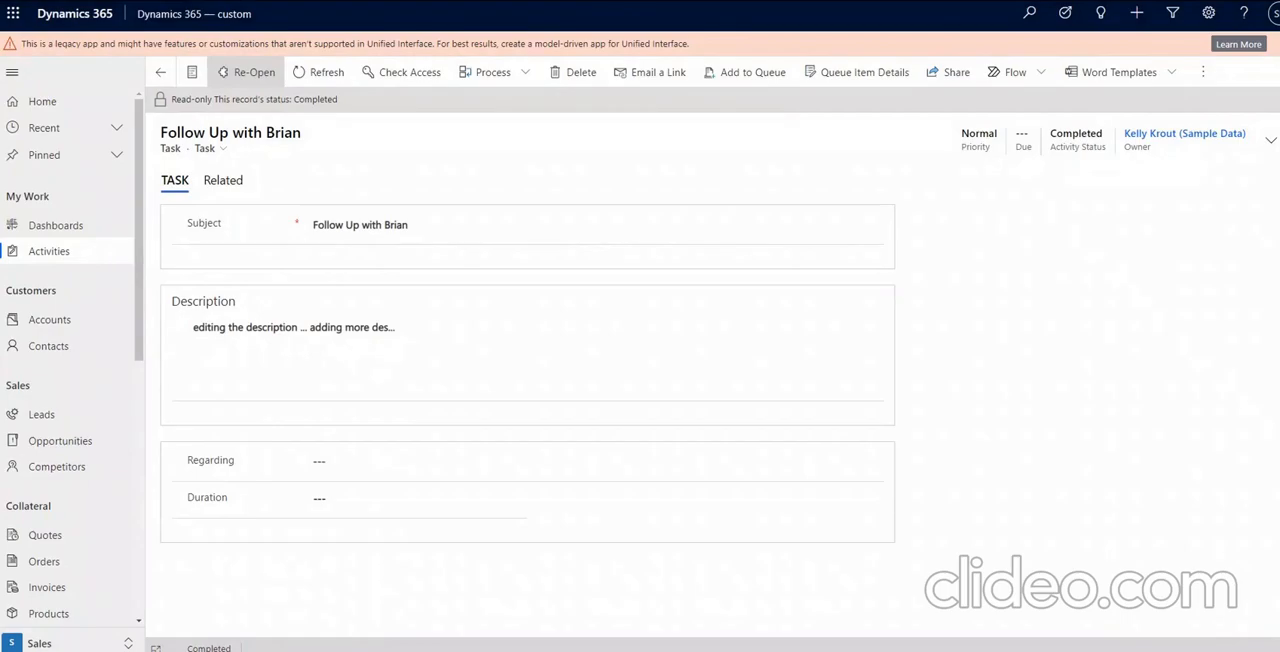